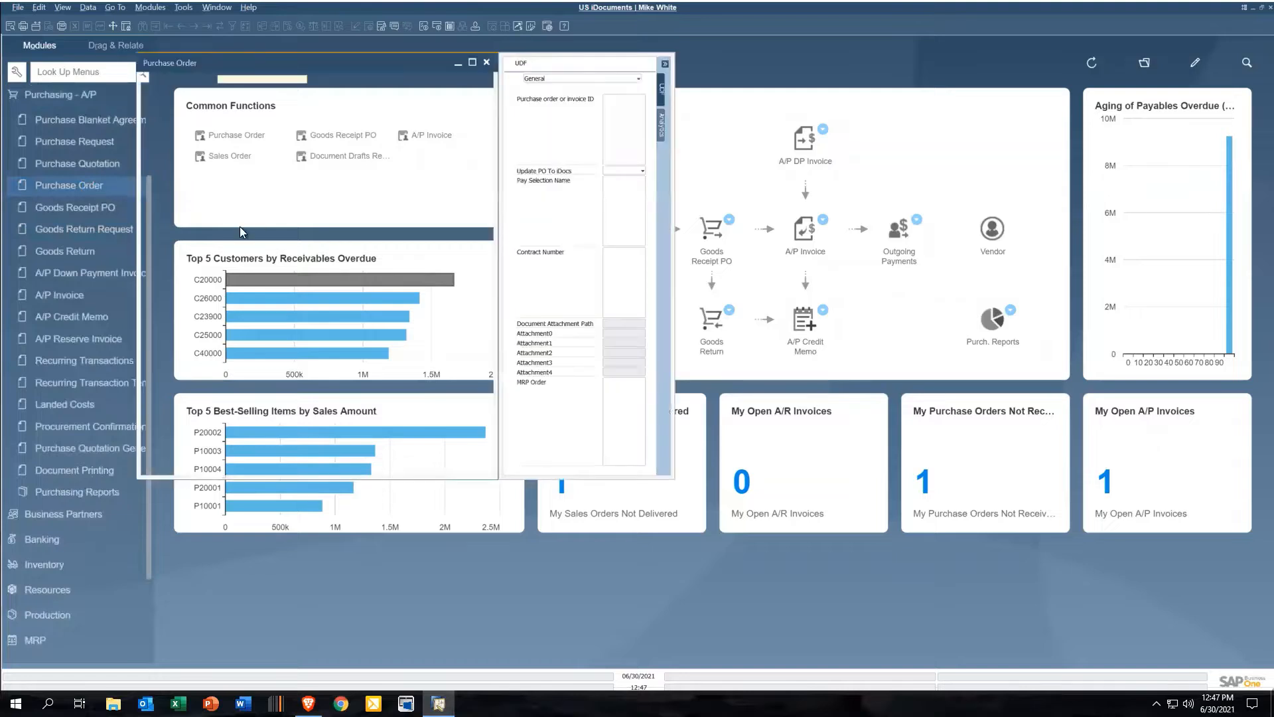
Step: Display the most recent purchase order for Action Pacific Solutions and open its relationship map
left_click(205, 23)
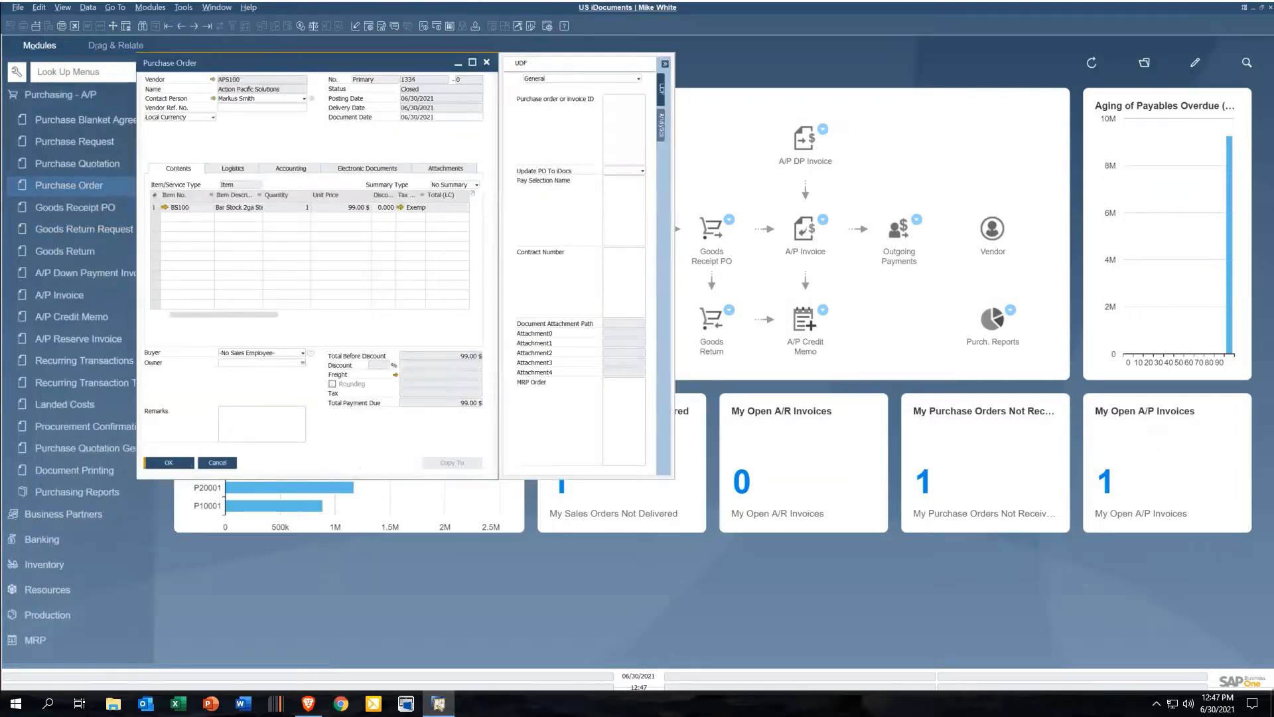
mouse_move(308, 703)
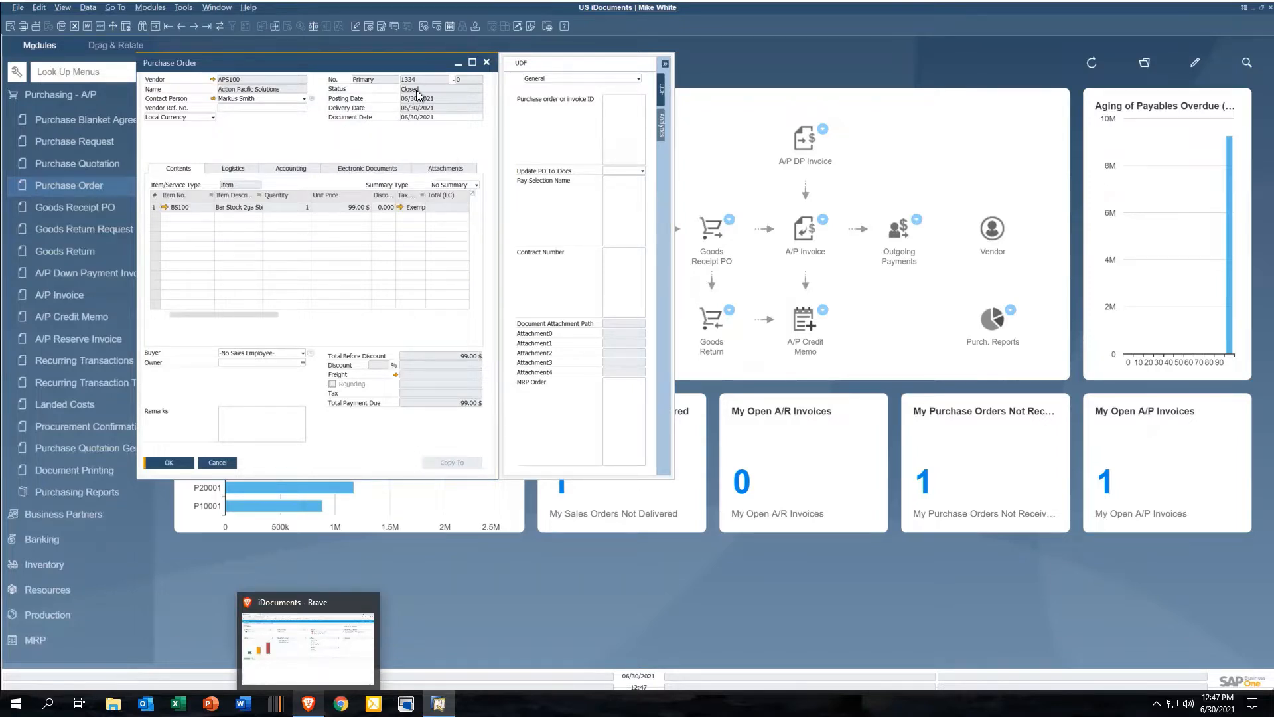
right_click(326, 138)
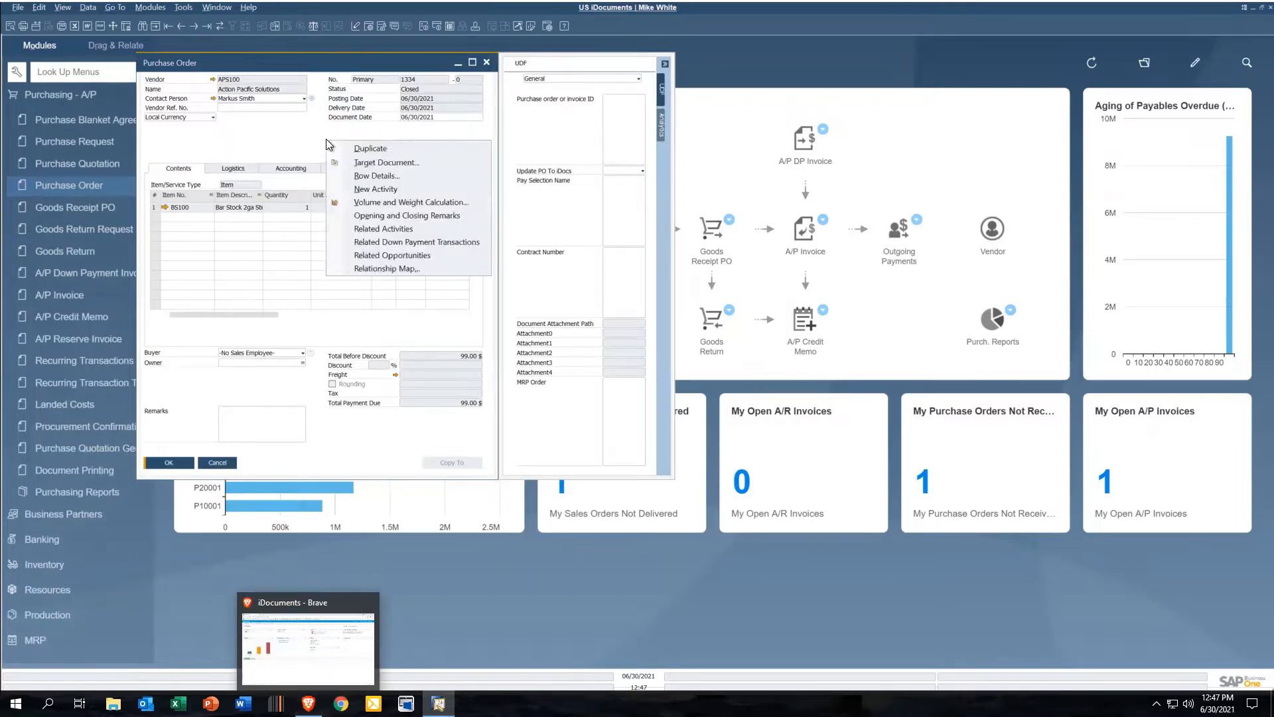
left_click(389, 272)
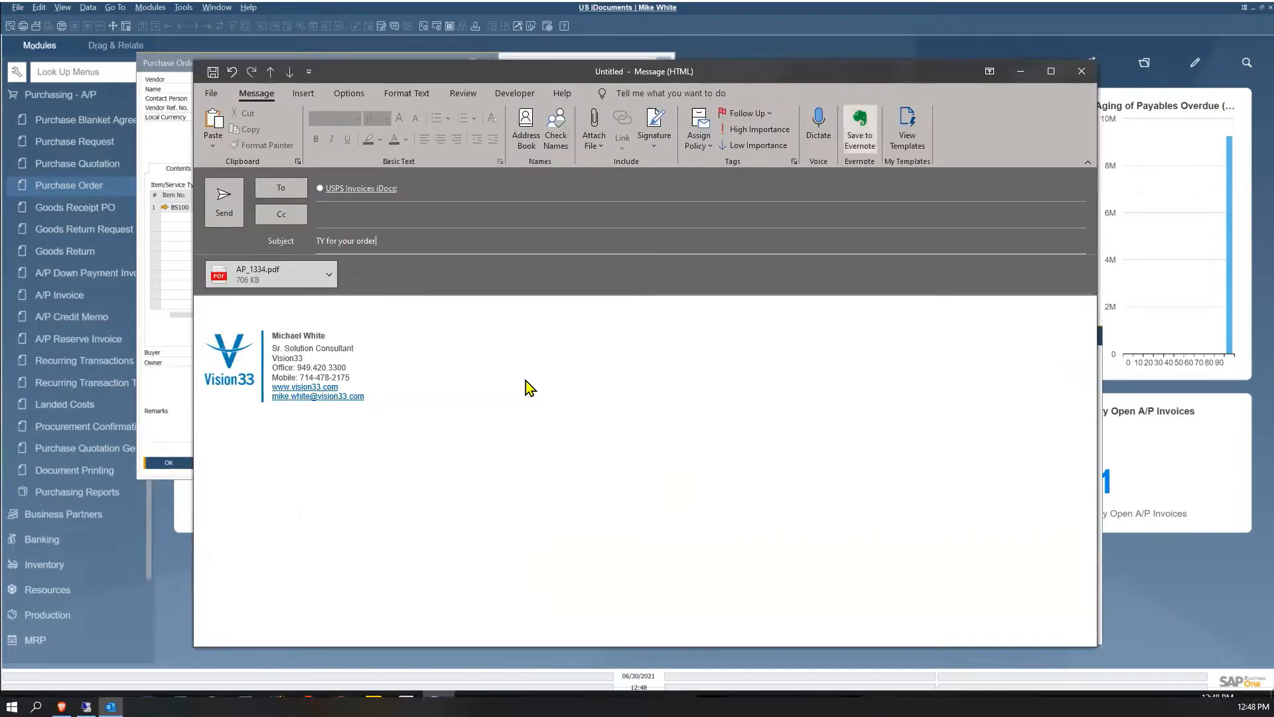
Step: Check the AP_1334.pdf invoice attached to the e-mail, and close both the attachment and the purchase order's relationship map
double_click(264, 274)
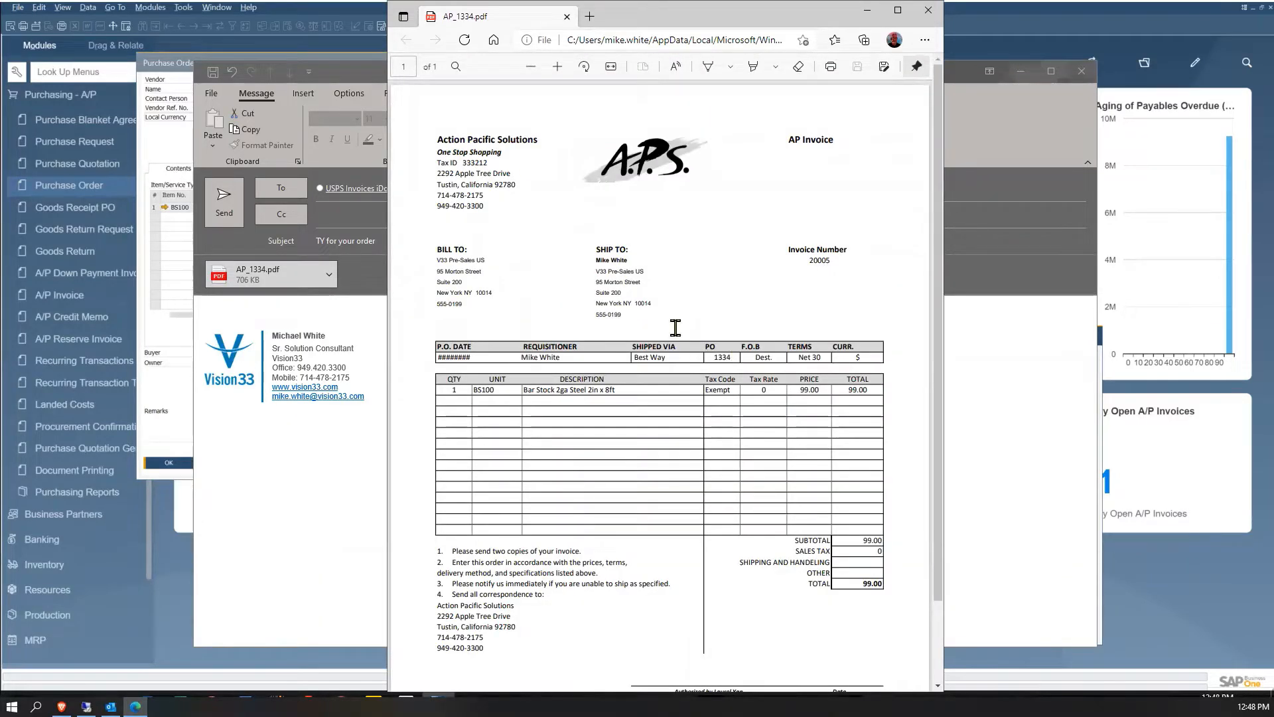
left_click(927, 10)
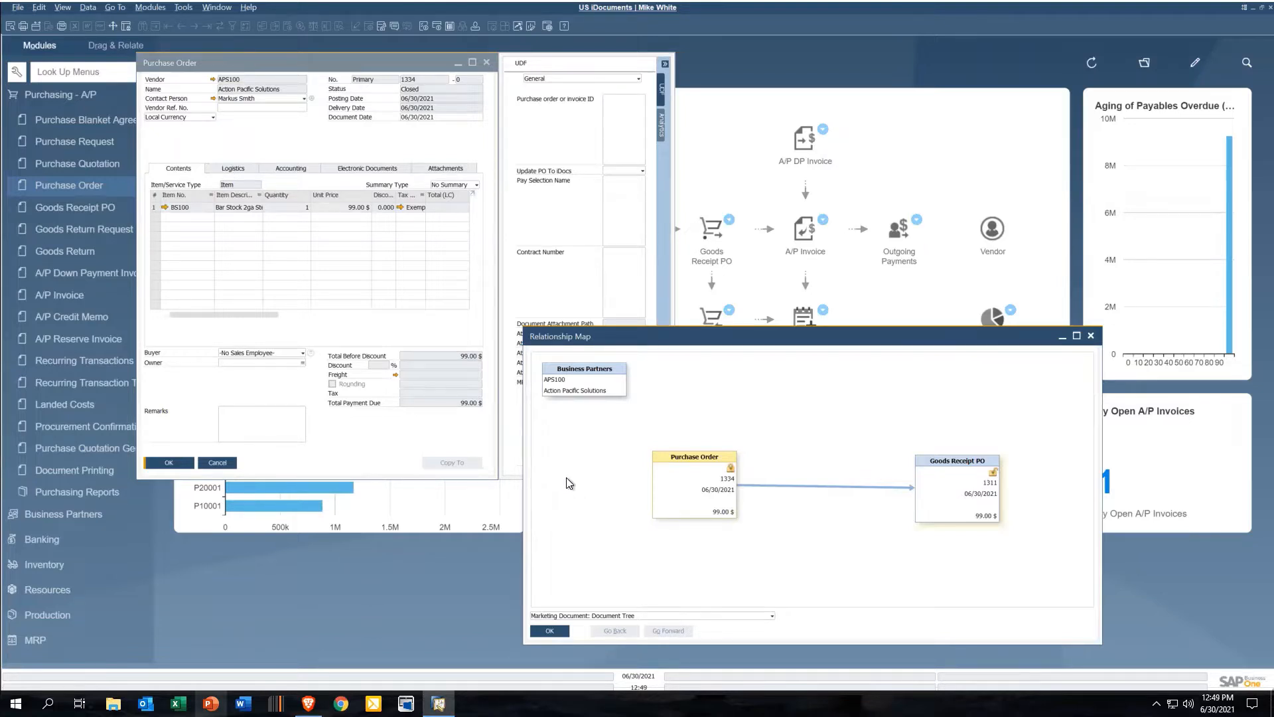
left_click(556, 631)
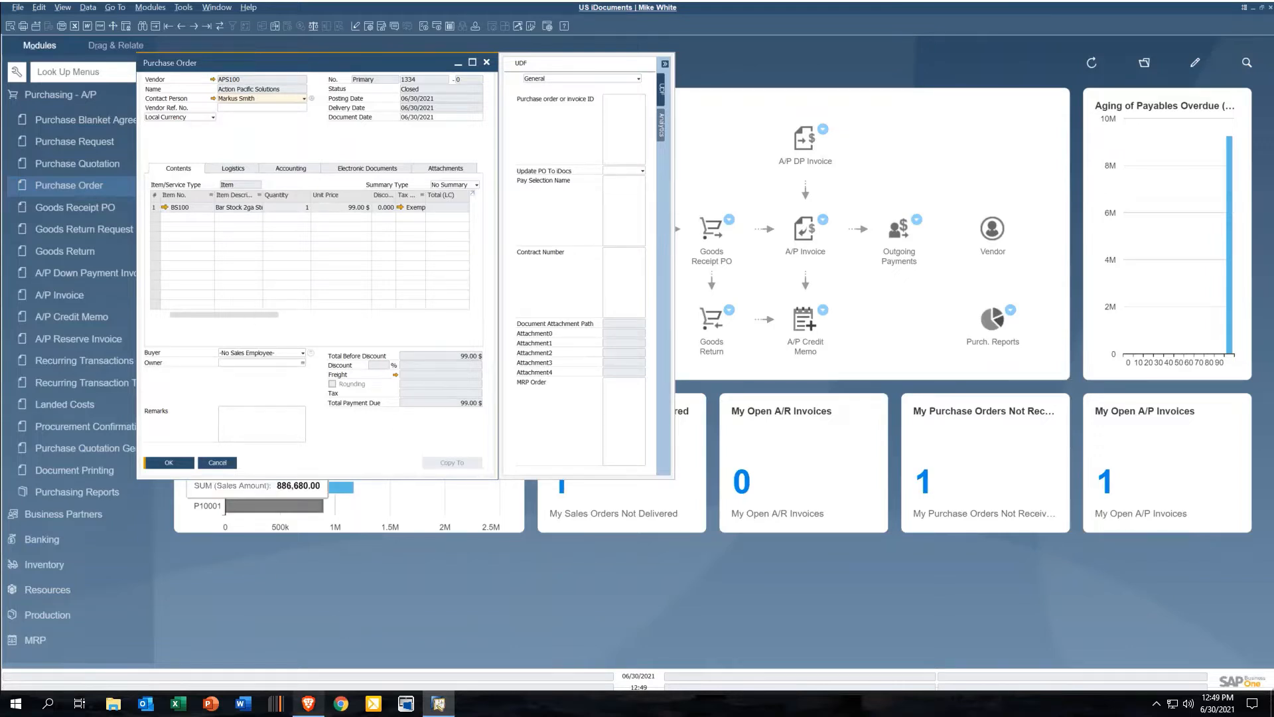
Step: Switch to iDocuments in the browser and open the AP_1334.pdf scan for training from the overdue intelligent documents
left_click(308, 703)
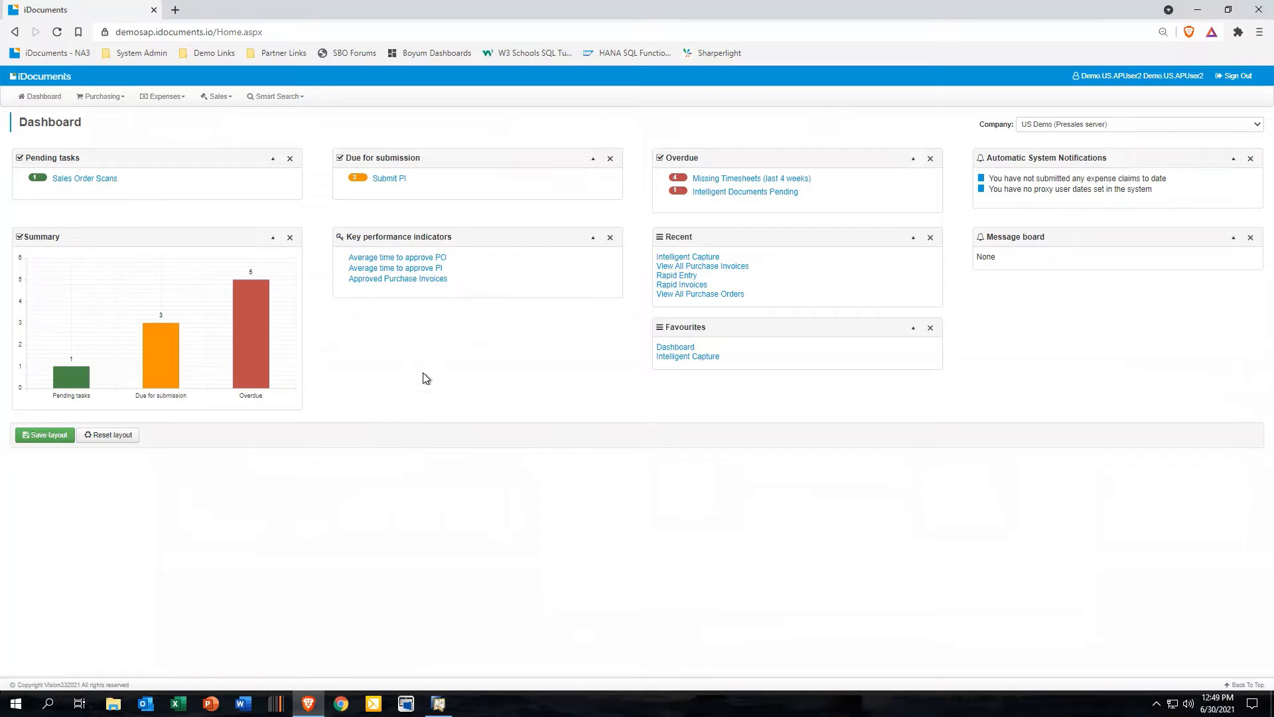
left_click(45, 100)
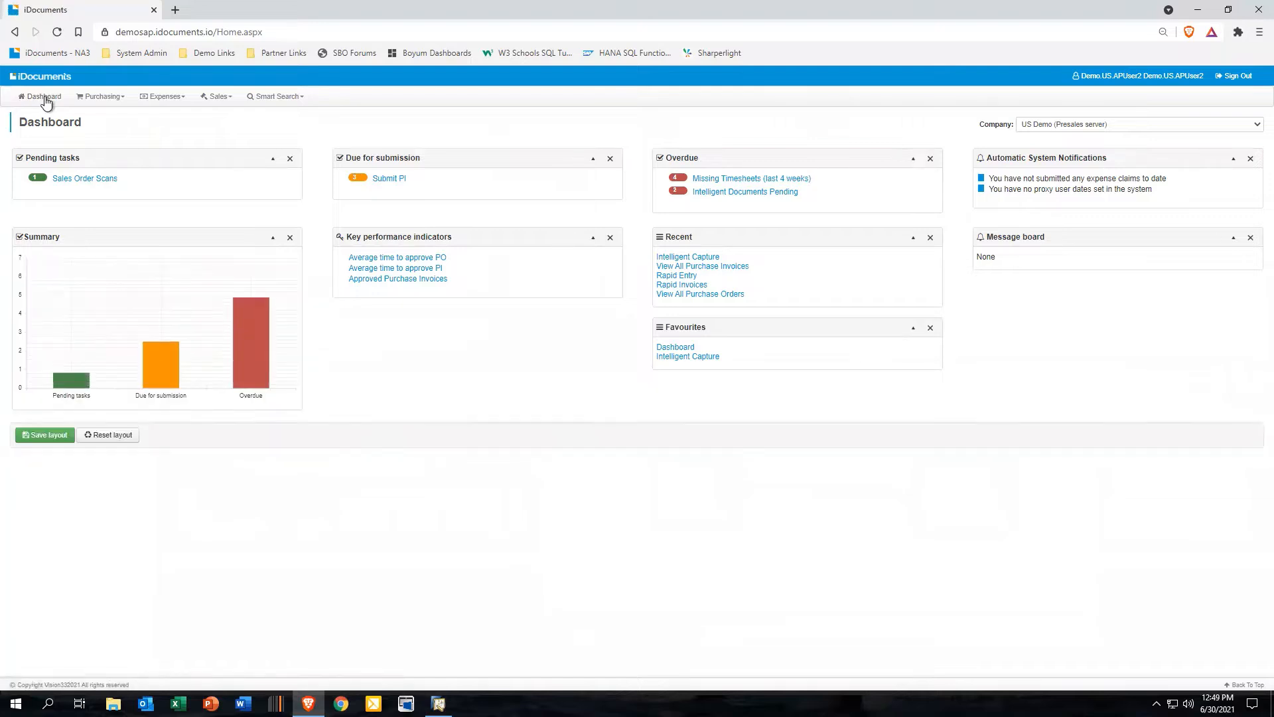
left_click(712, 193)
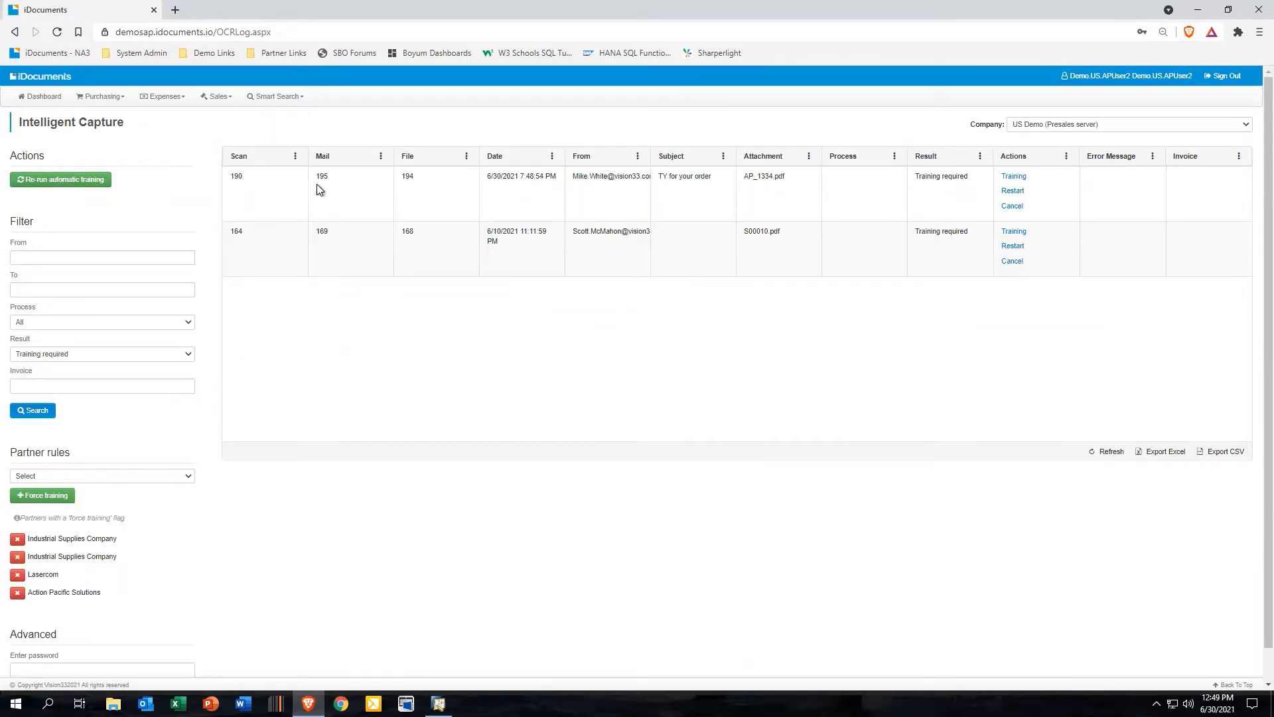
left_click(1015, 178)
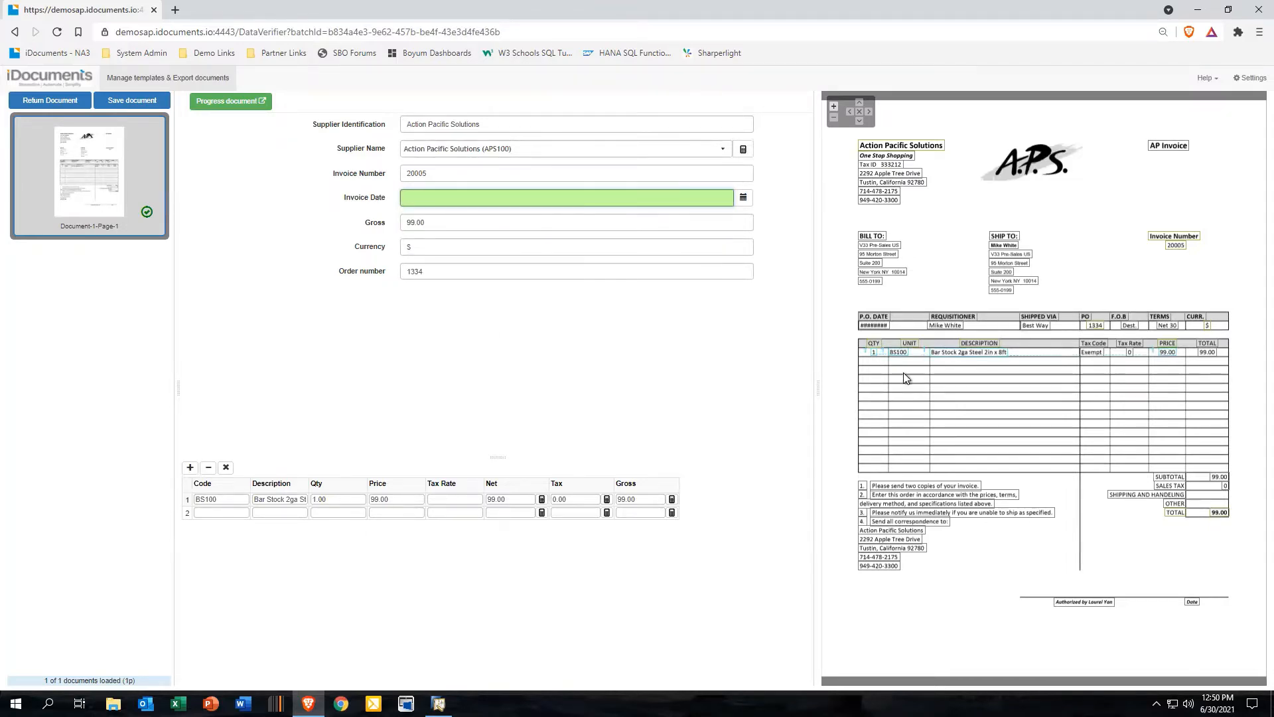
Step: Set the scanned invoice's Invoice Date to 30/06/2021
left_click(878, 324)
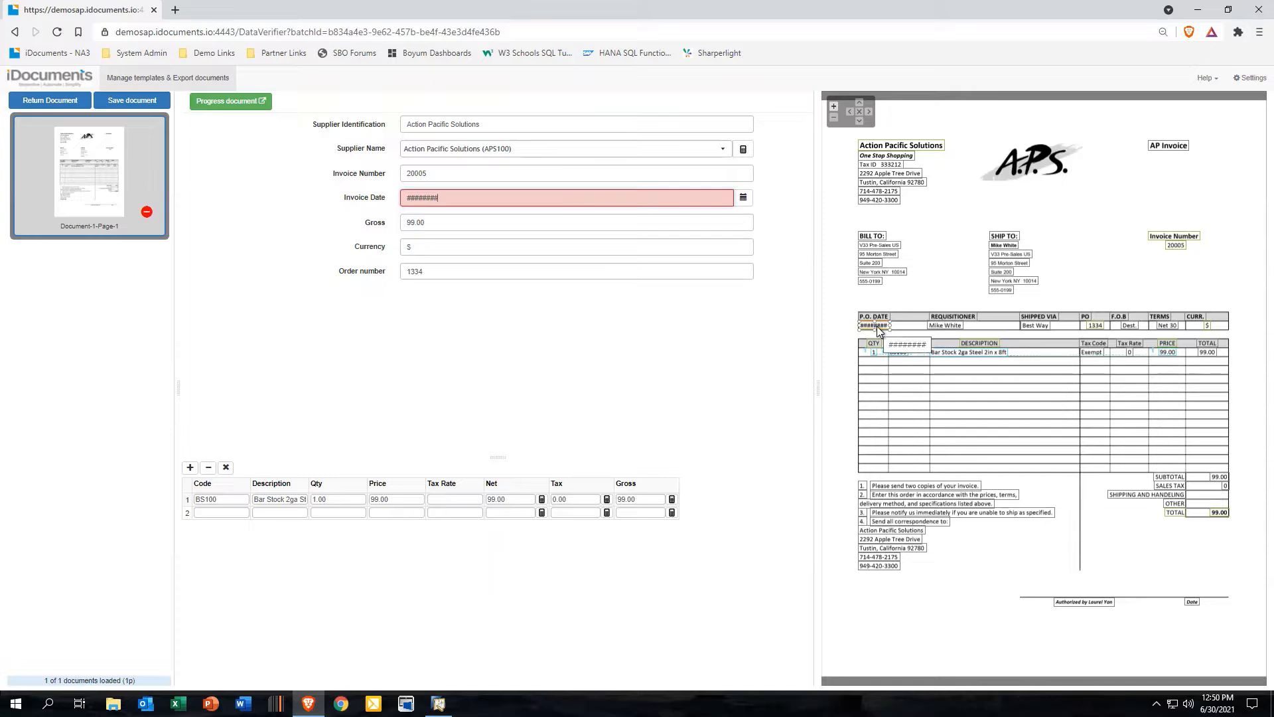
left_click(743, 198)
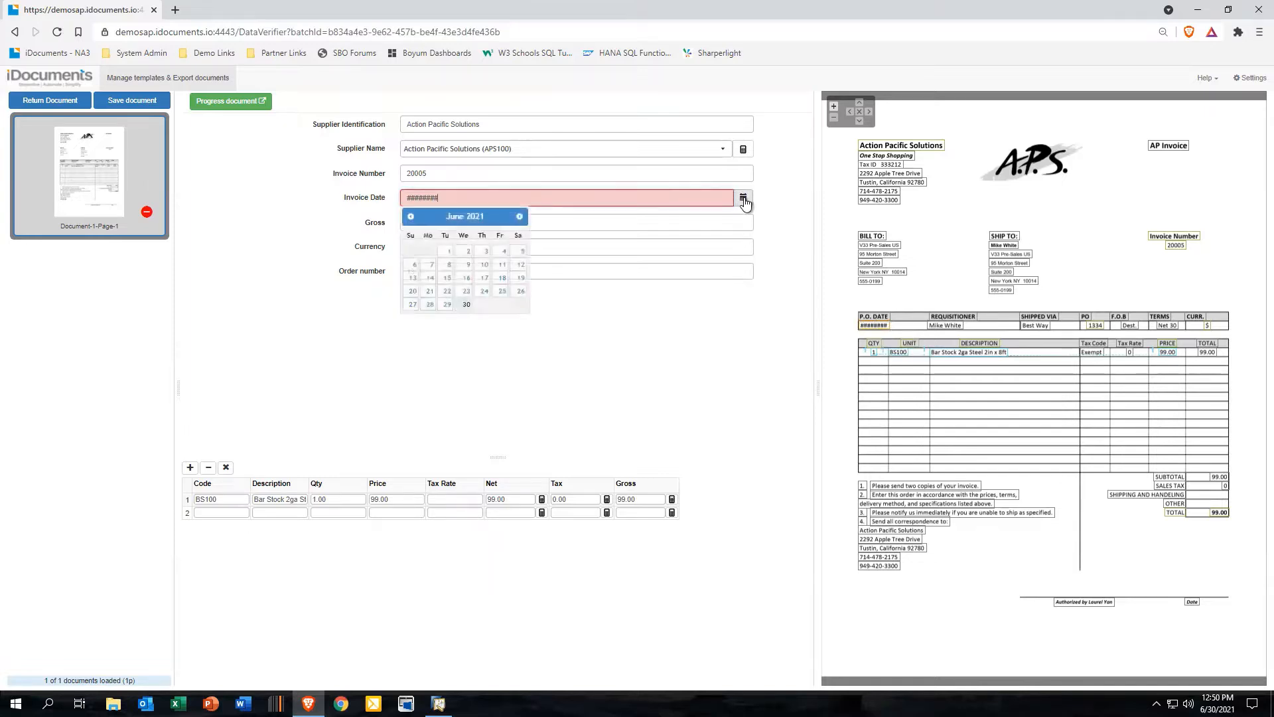
left_click(466, 305)
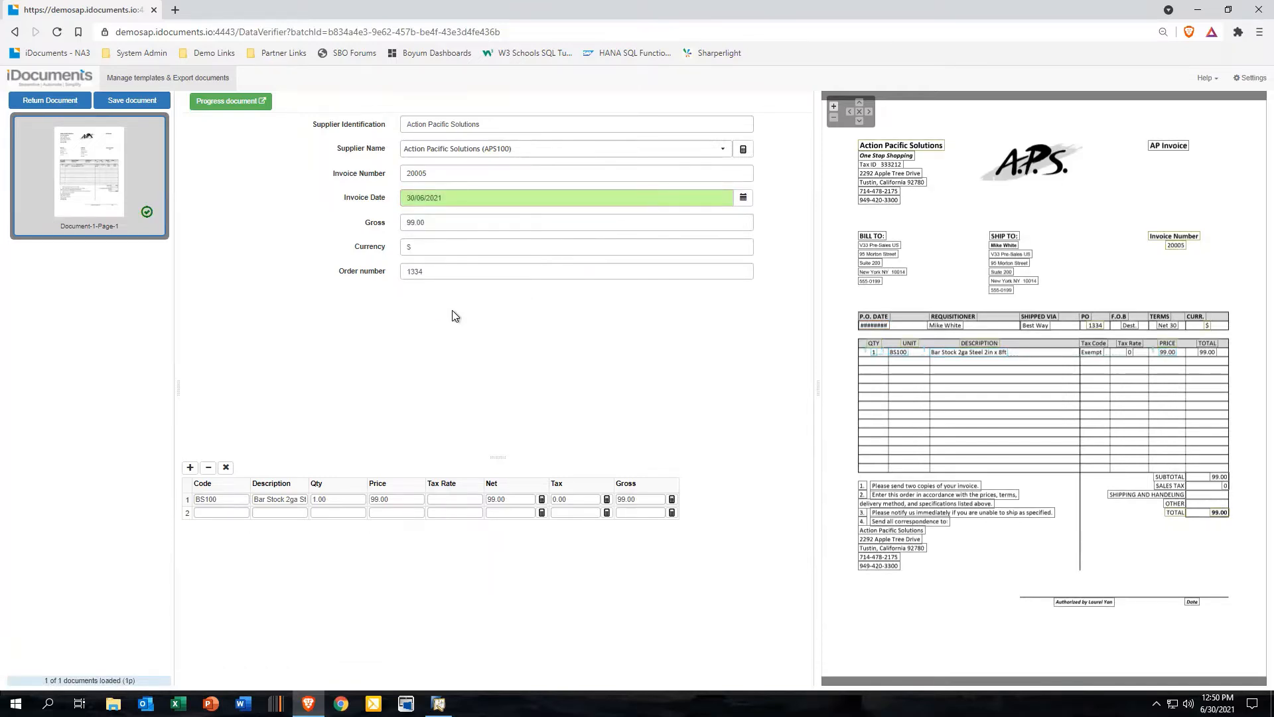
Step: Clear the Order number and recapture it from the PO cell on the invoice image
double_click(407, 272)
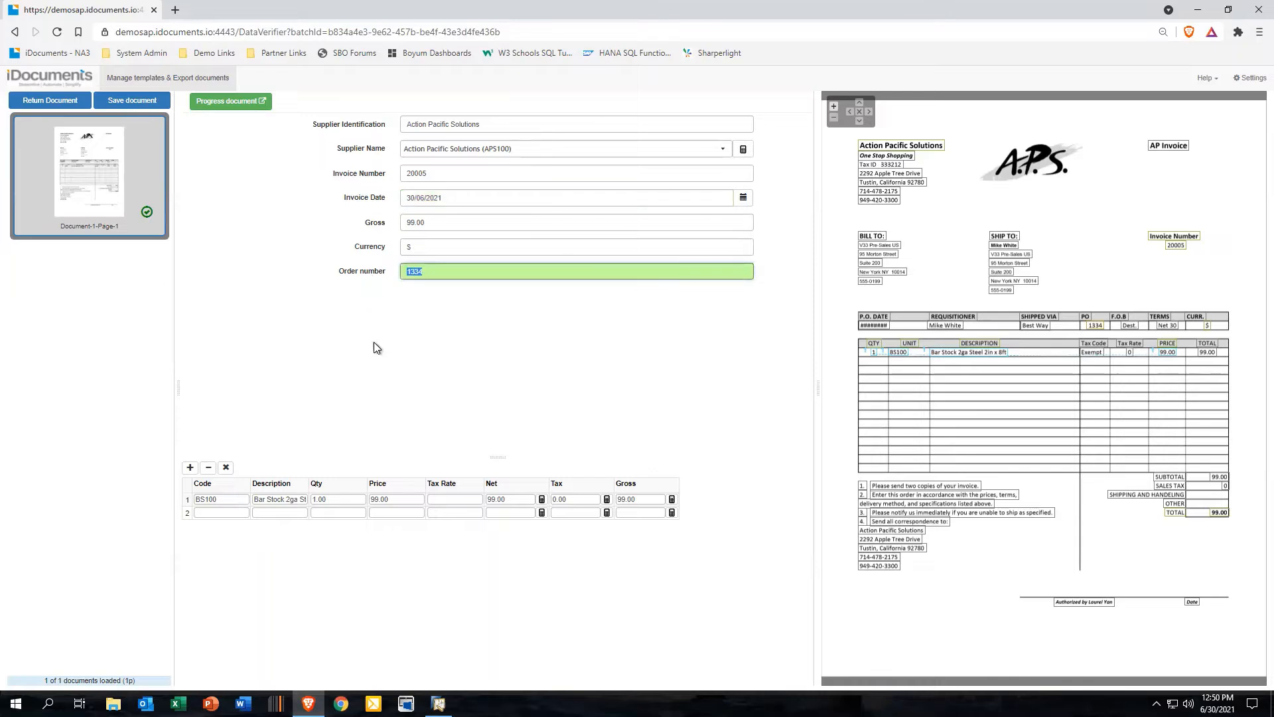
key("BackSpace")
left_click(1094, 325)
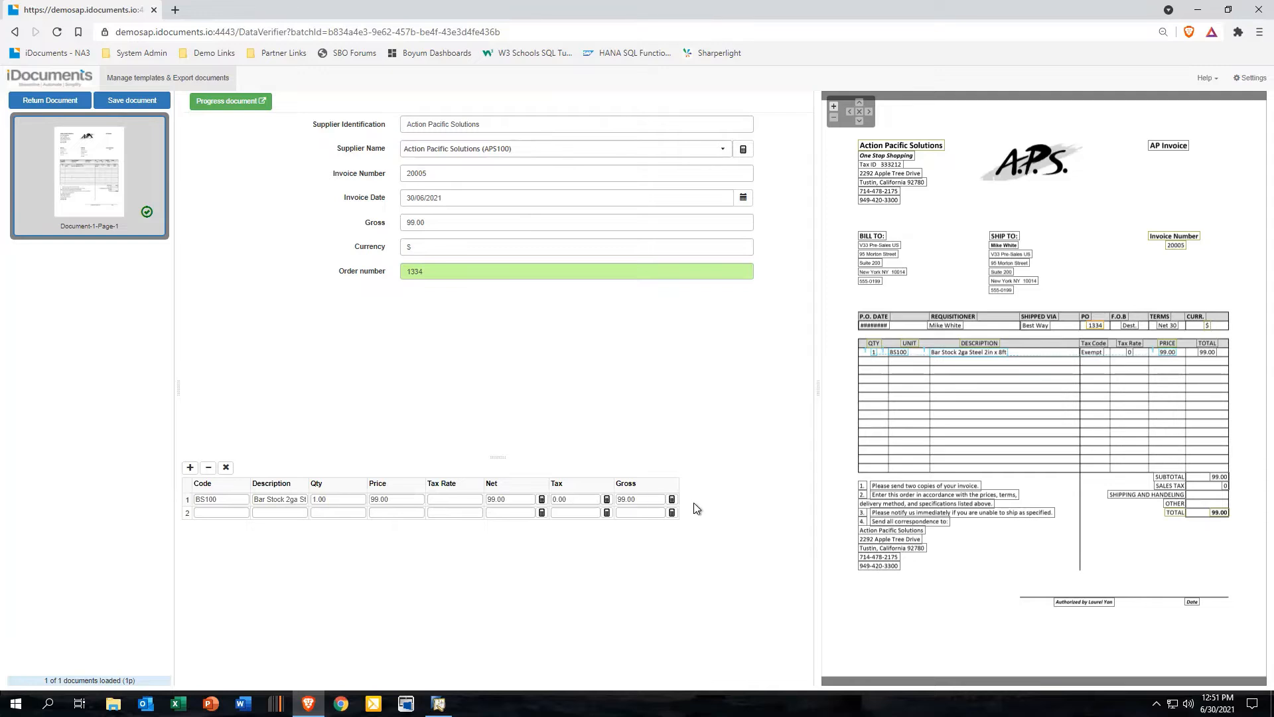
Step: Capture the first line's Tax Rate of 0 from the invoice image and progress the document
left_click(455, 498)
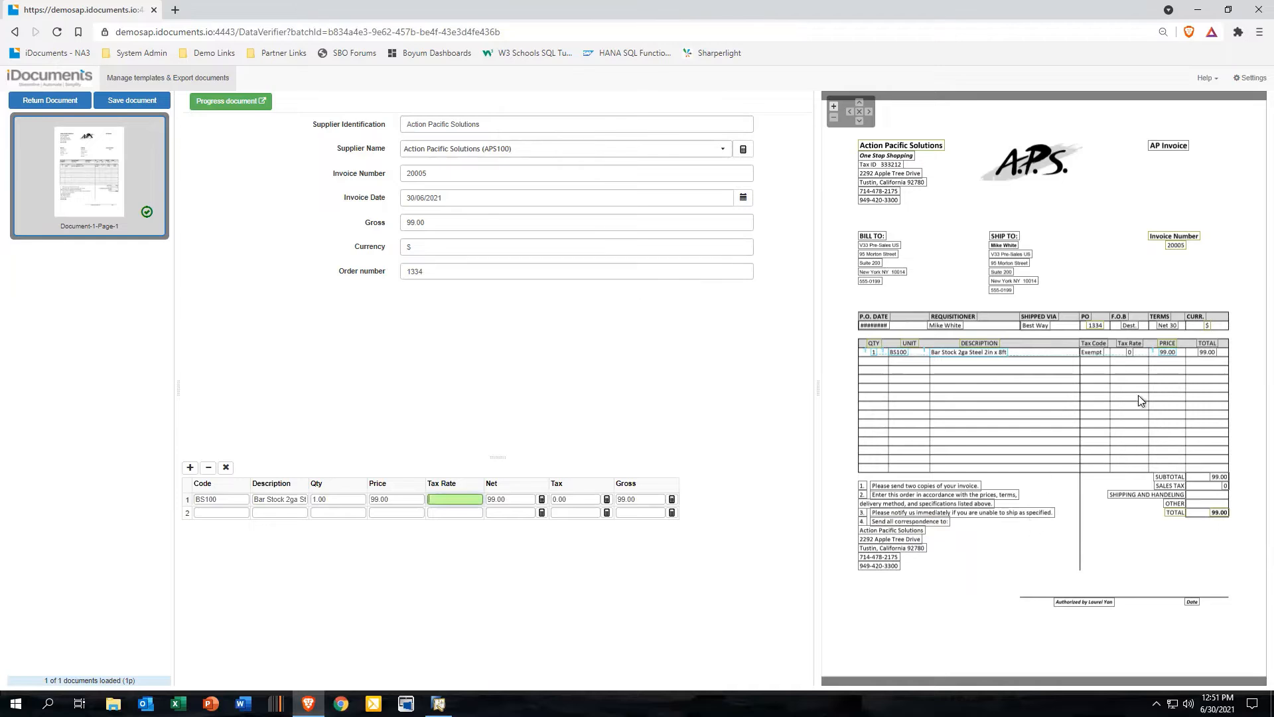
left_click(1128, 350)
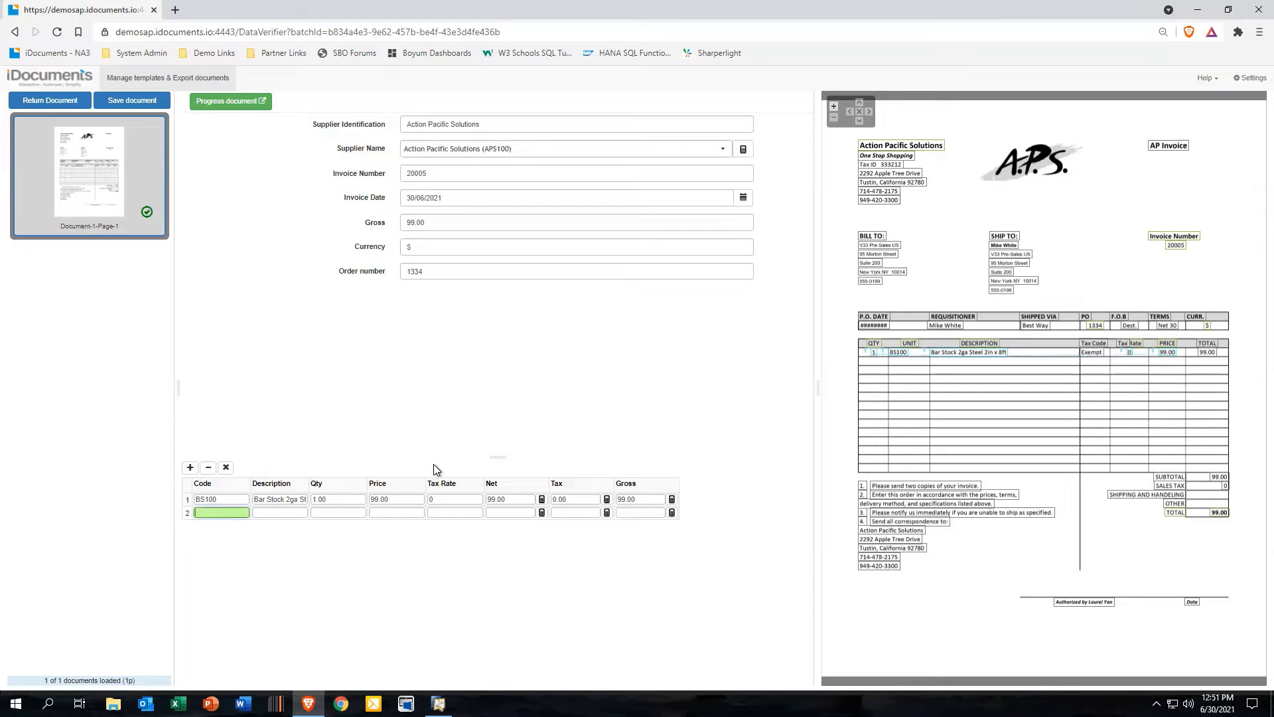
left_click(236, 100)
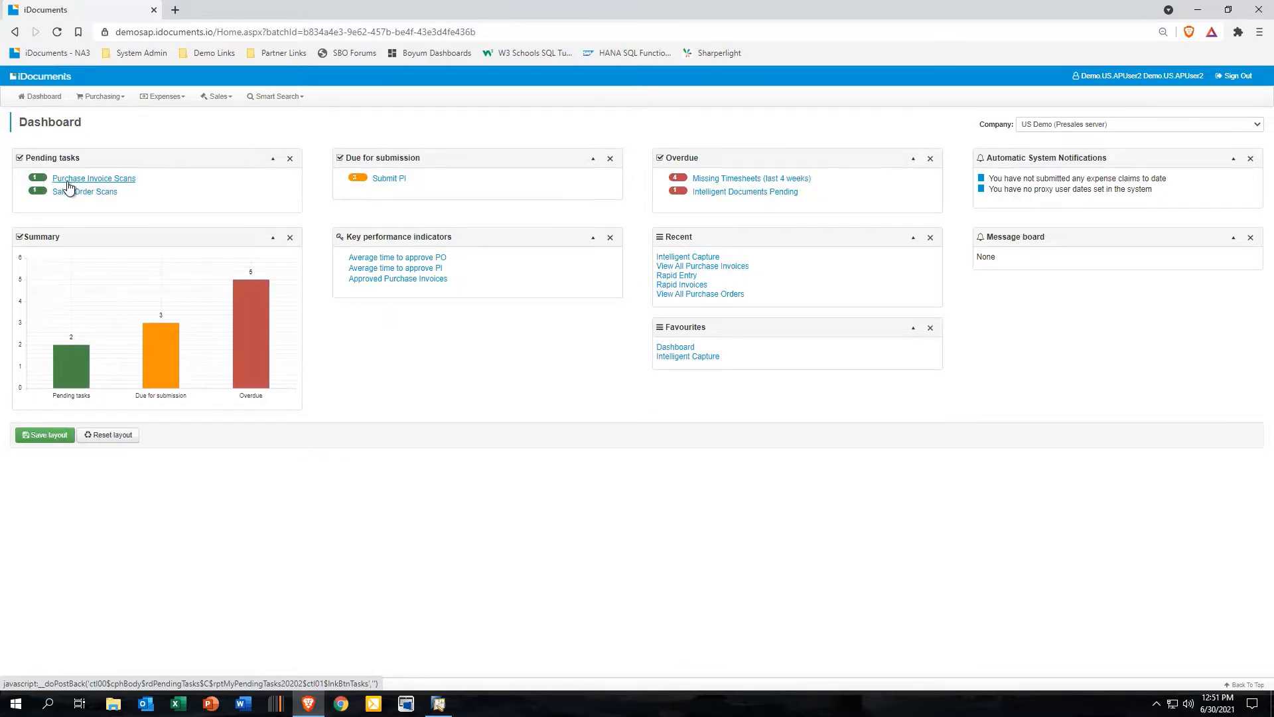
Step: Open the Action Pacific Solutions invoice from the pending purchase invoice scans and review its header, PDF and line details
left_click(103, 183)
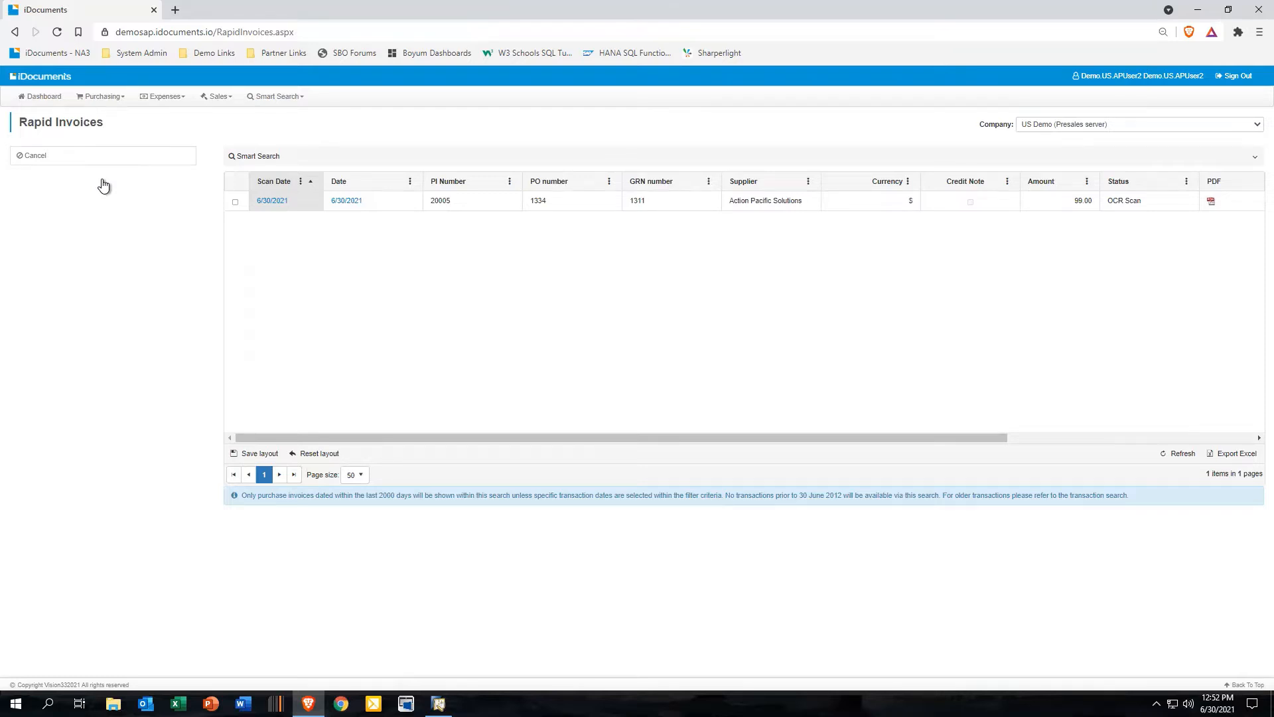
left_click(270, 201)
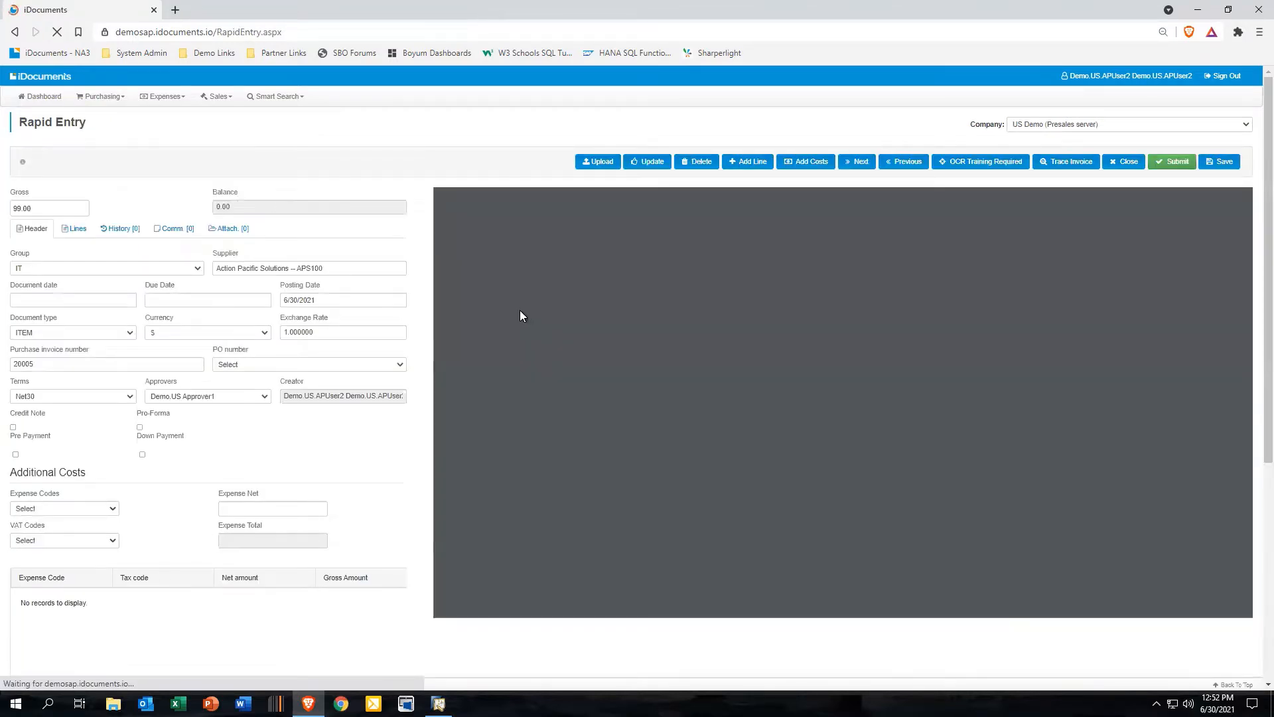
scroll(421, 229, "down", 1)
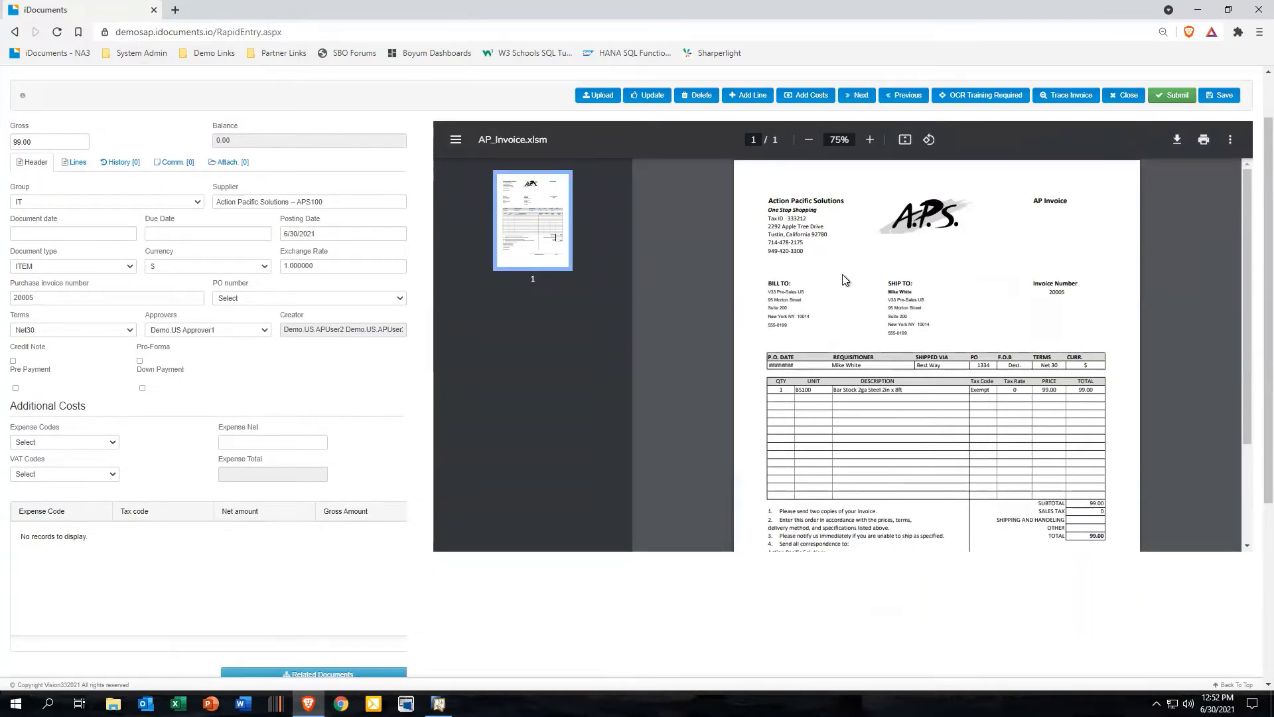
scroll(410, 406, "down", 3)
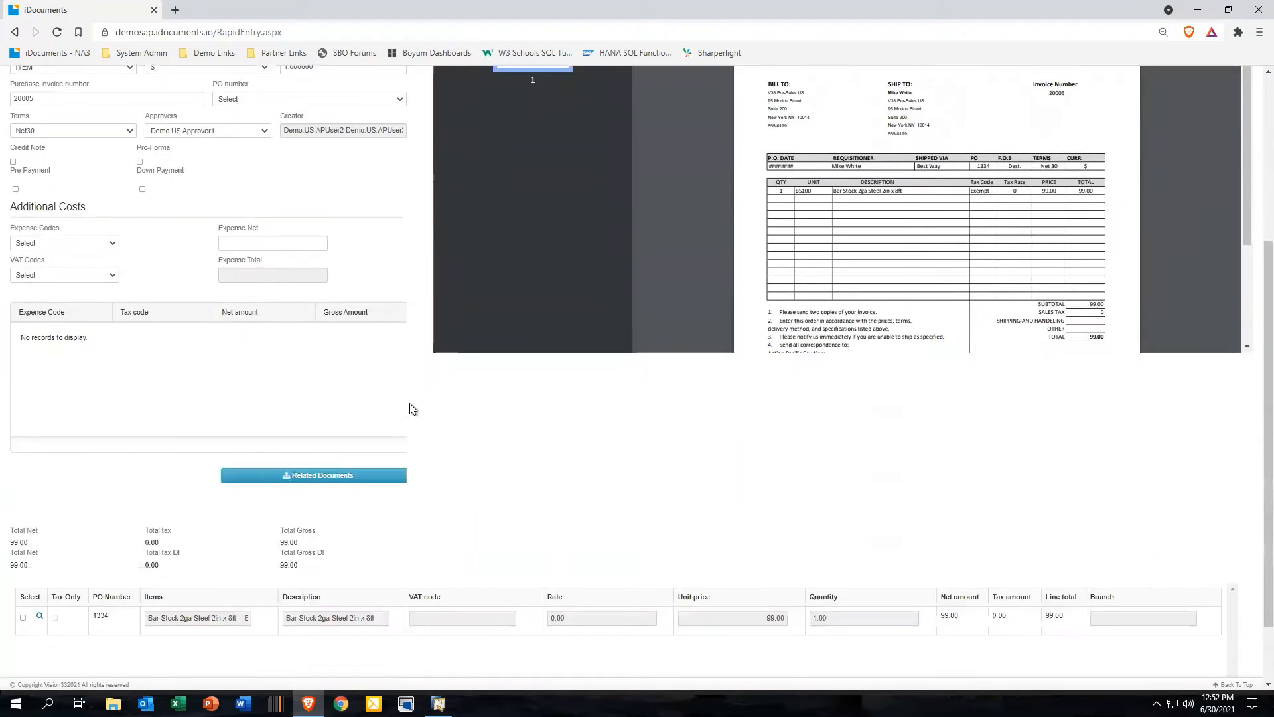
scroll(410, 408, "up", 3)
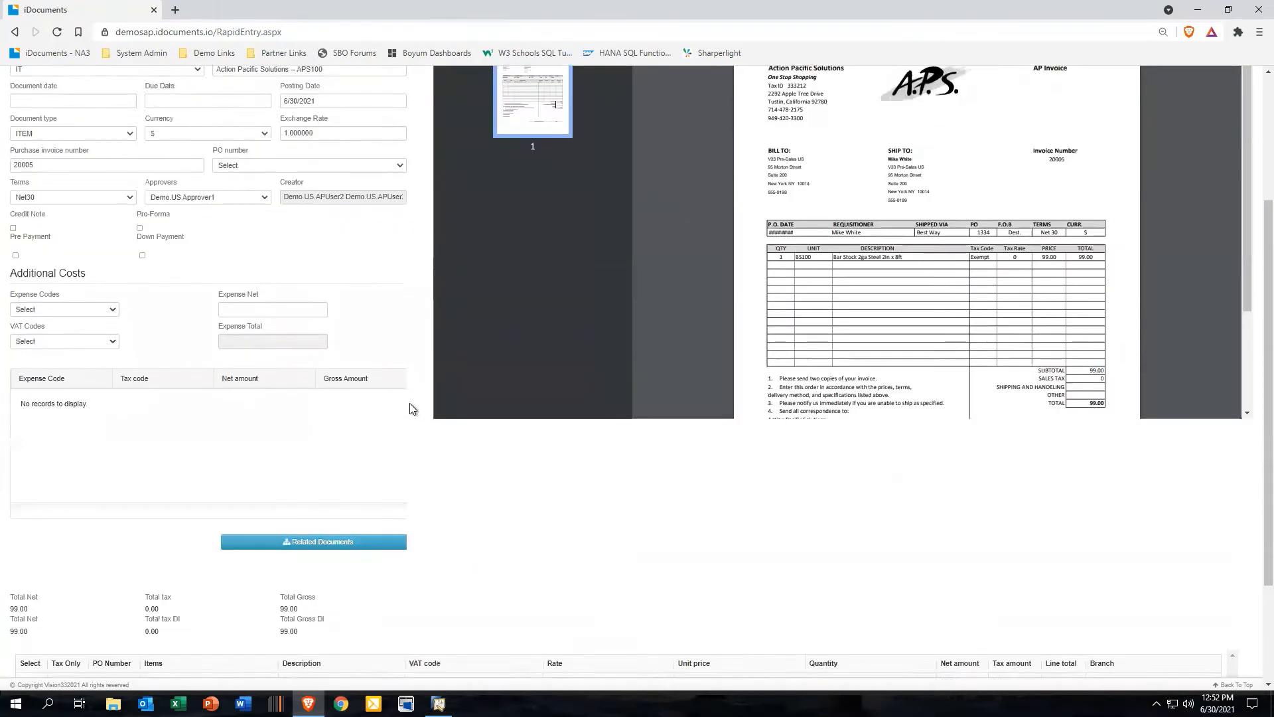
scroll(409, 408, "down", 2)
scroll(409, 407, "down", 2)
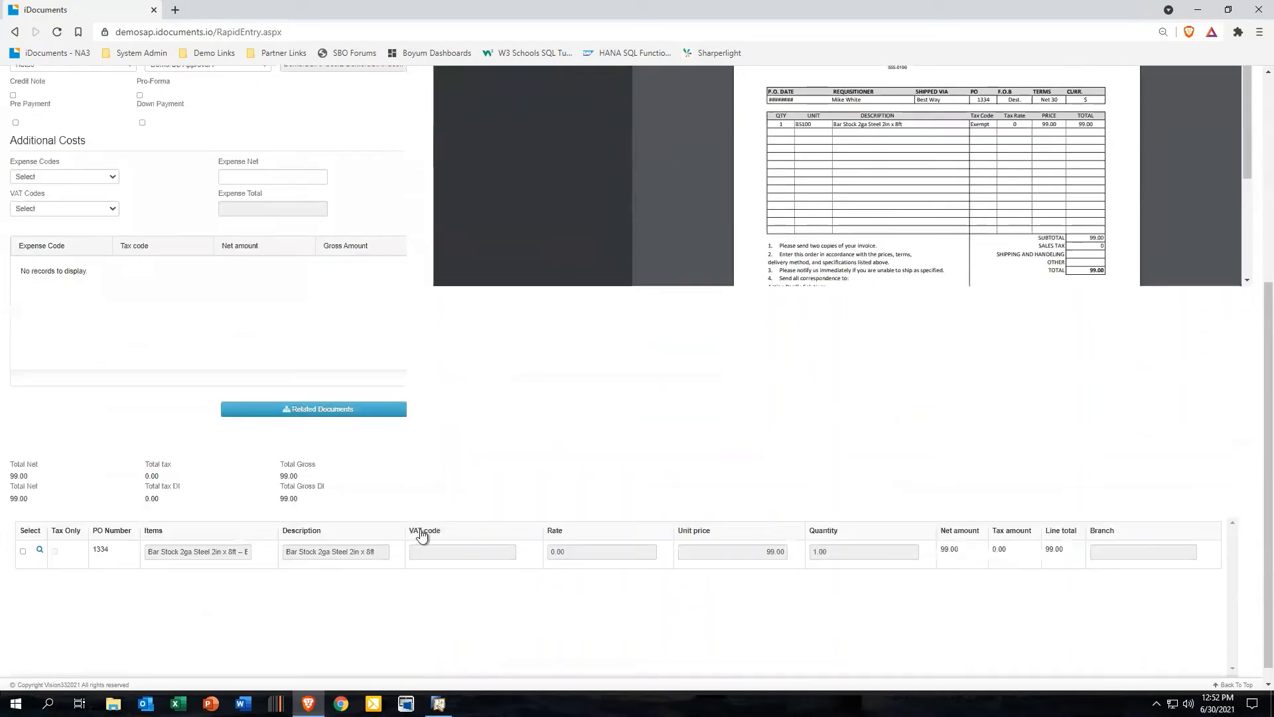
Step: Open the Bar Stock 2ga Steel line for editing and set its VAT code to Exempt
left_click(39, 552)
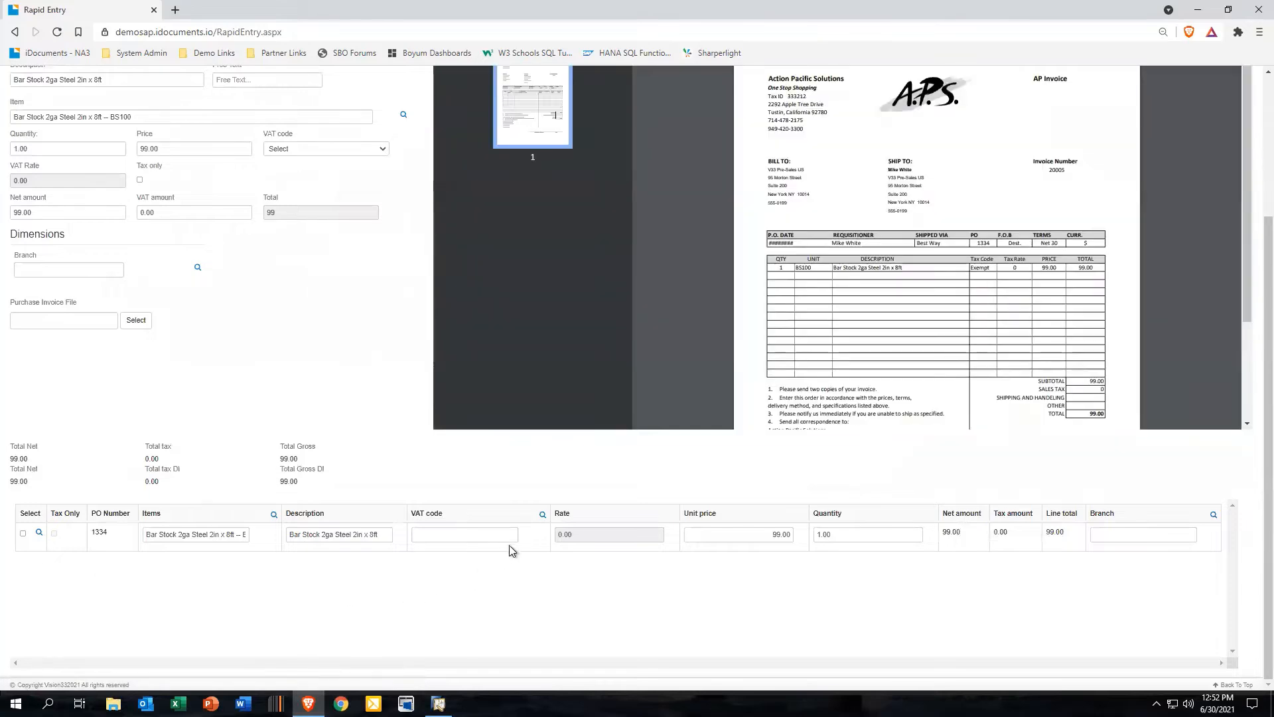
left_click(509, 535)
left_click(542, 515)
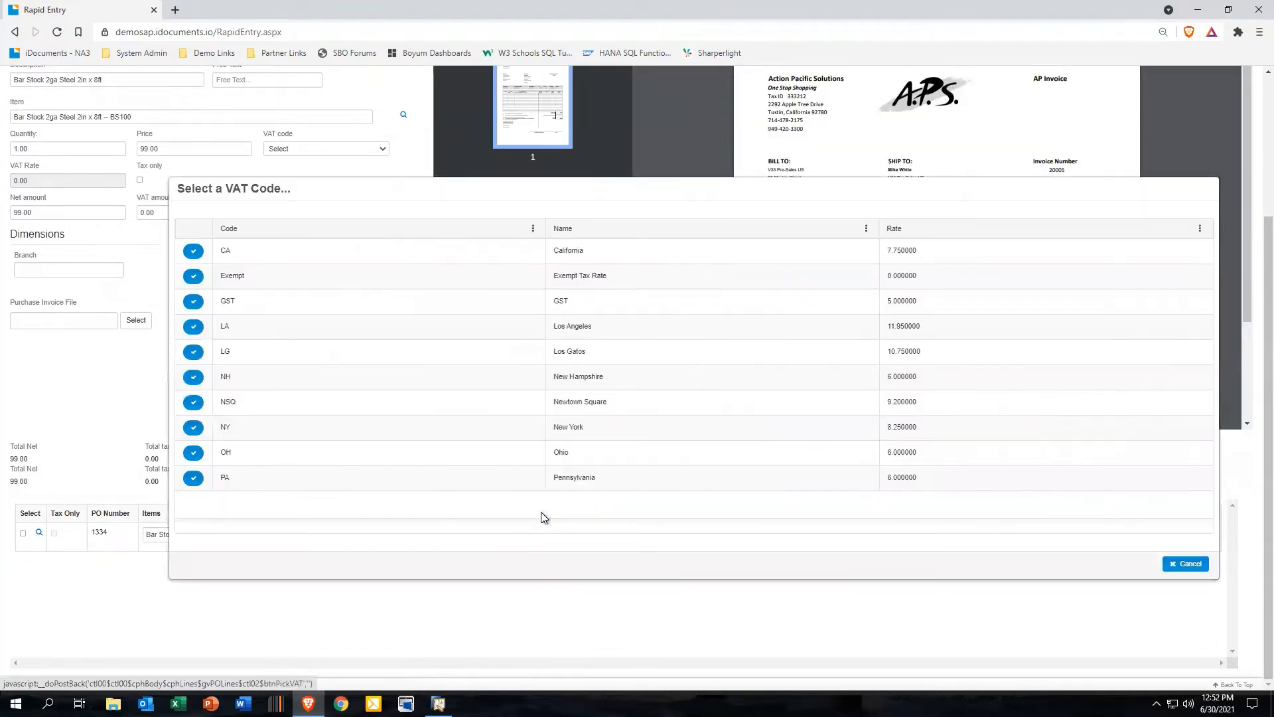
left_click(193, 277)
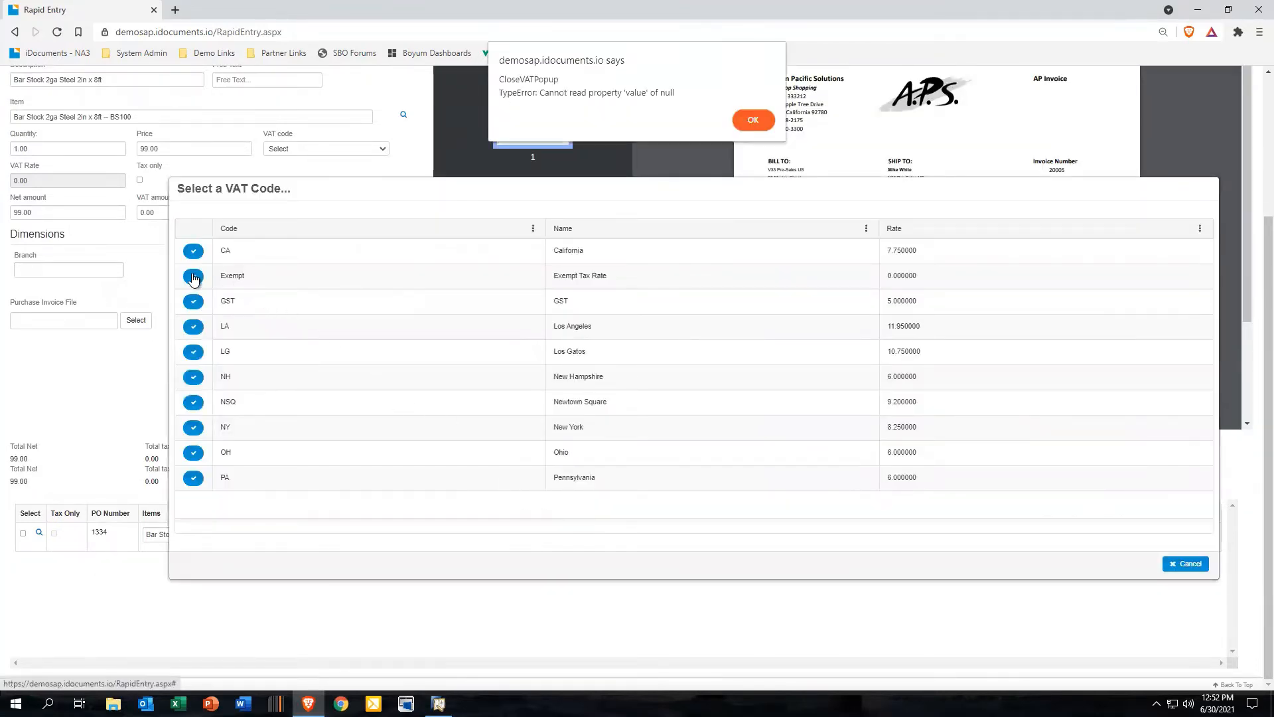
left_click(755, 122)
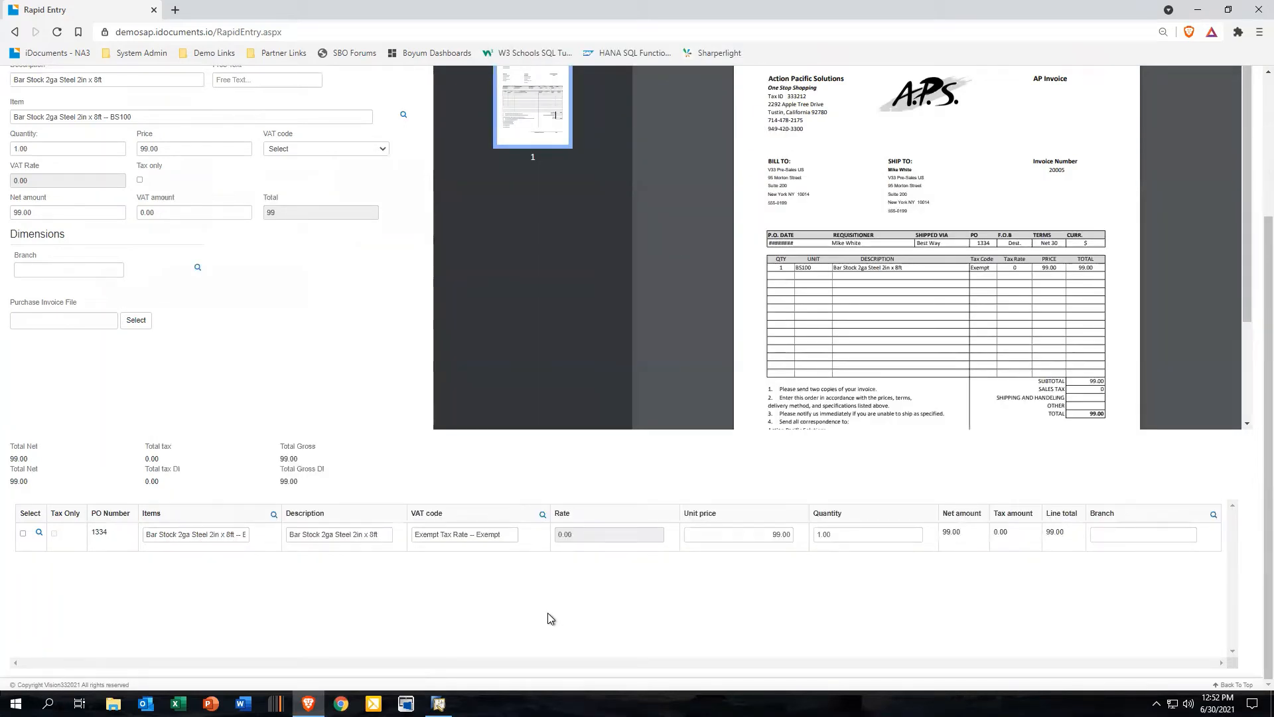
Step: Set the line's Branch to Los Angeles Branch (LA_B) and try to submit the invoice
left_click(1213, 514)
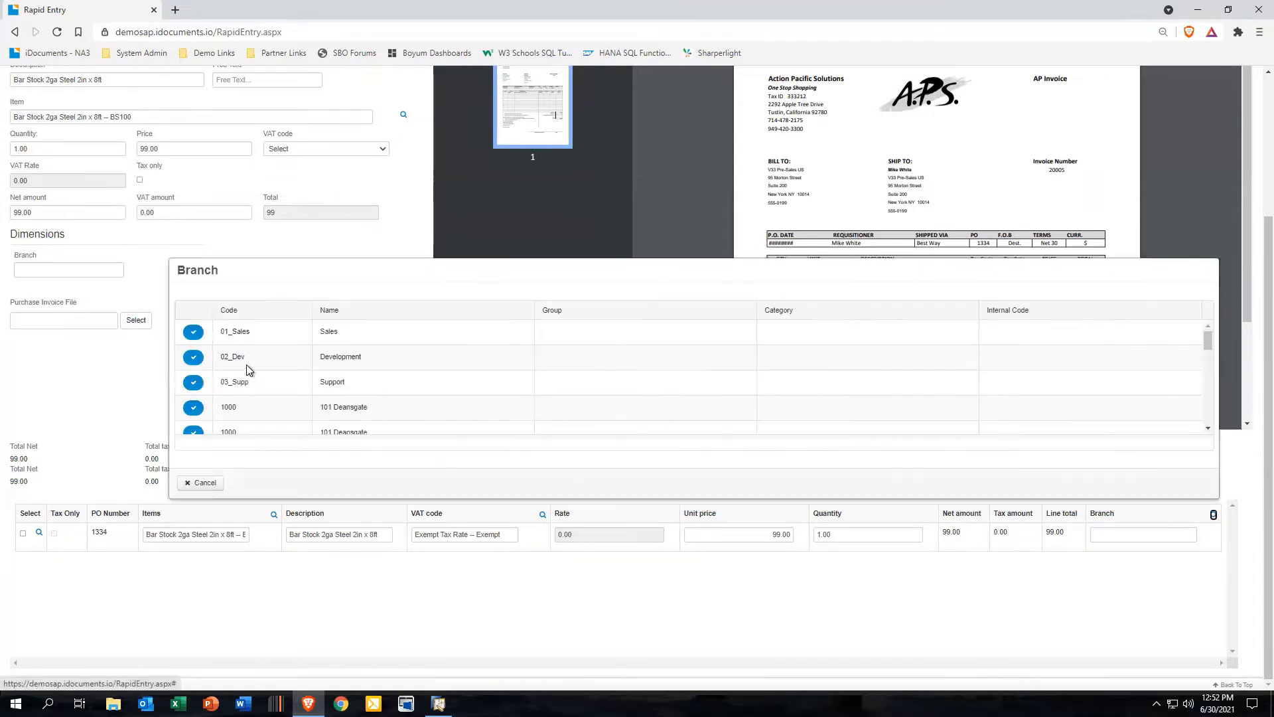
scroll(277, 384, "down", 3)
scroll(277, 384, "down", 5)
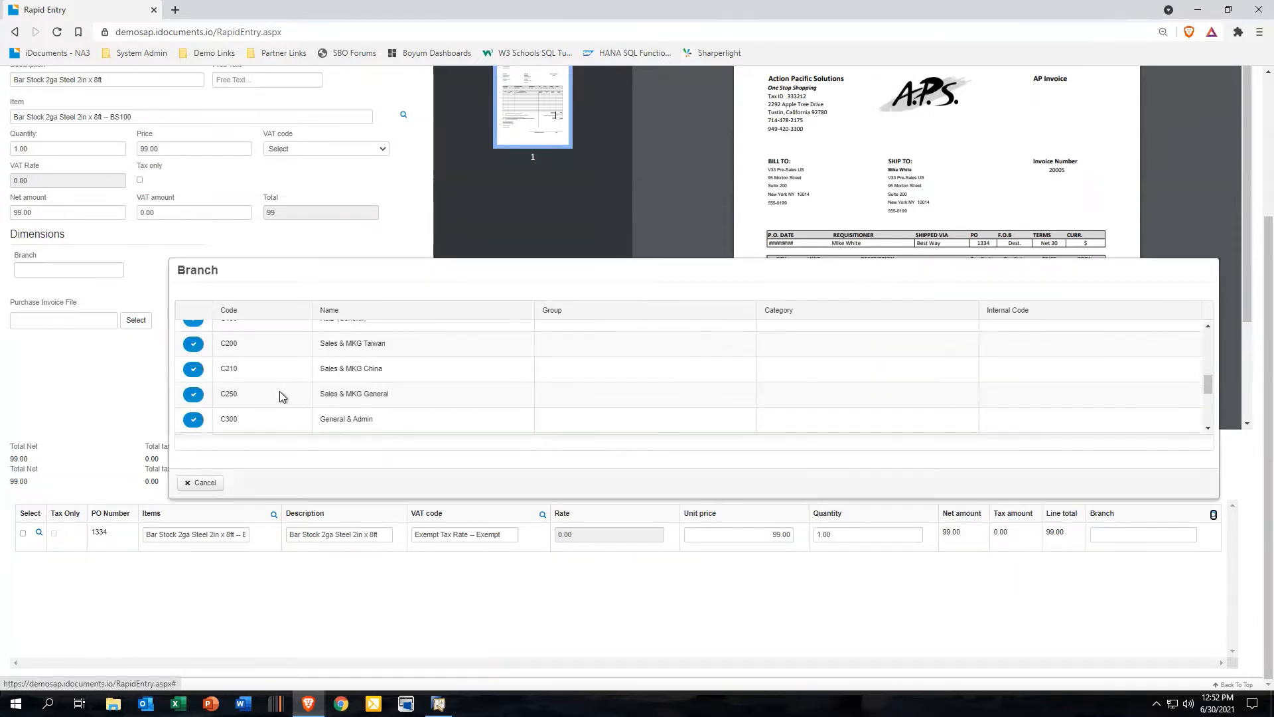
scroll(277, 392, "up", 1)
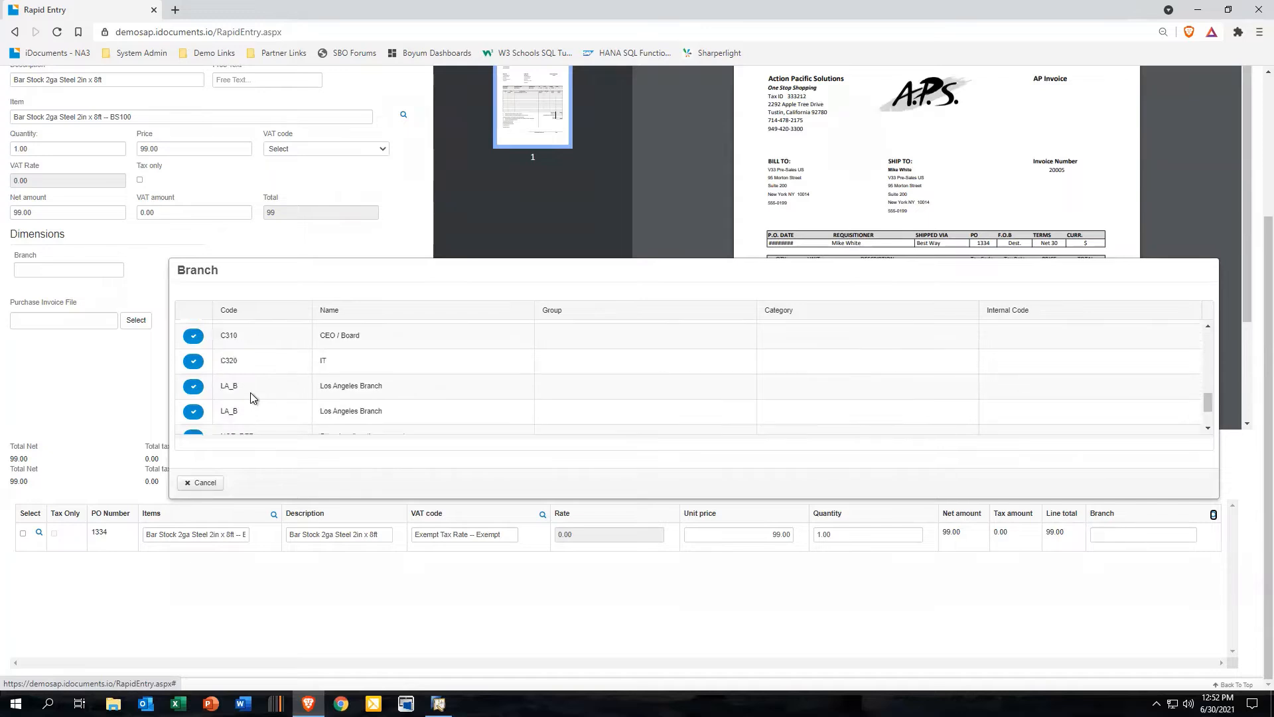
left_click(193, 386)
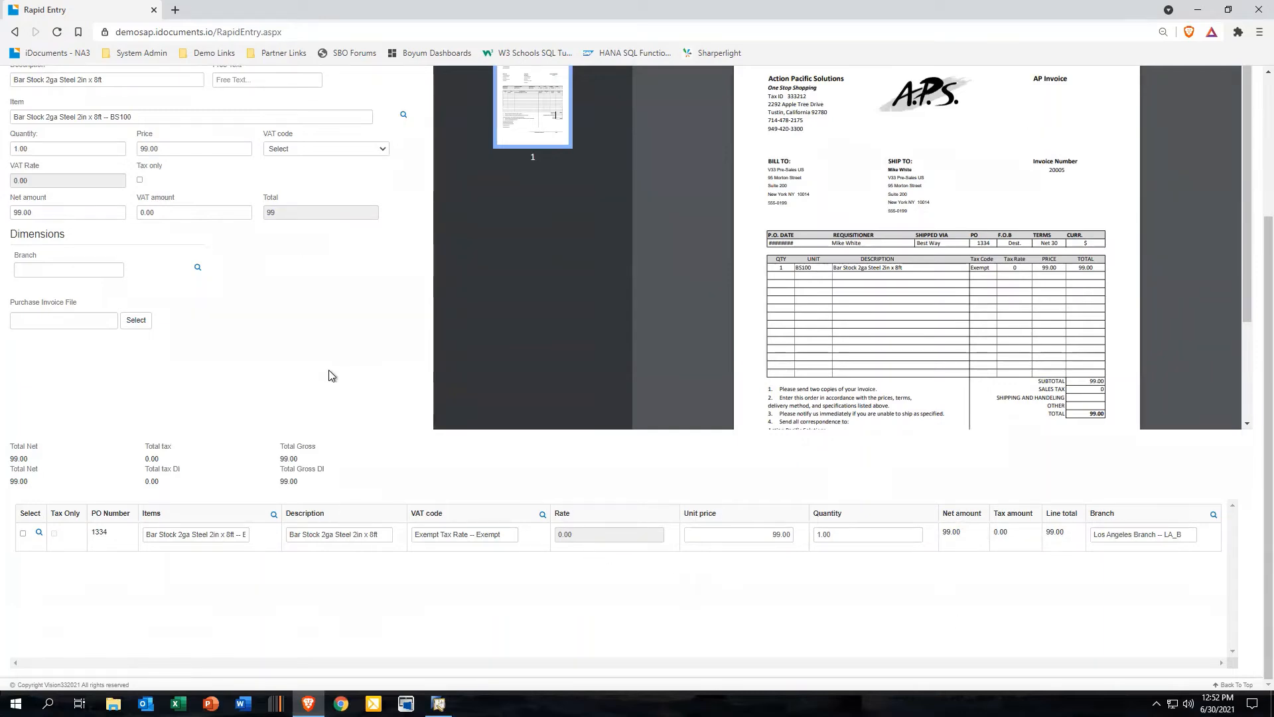
scroll(331, 372, "up", 3)
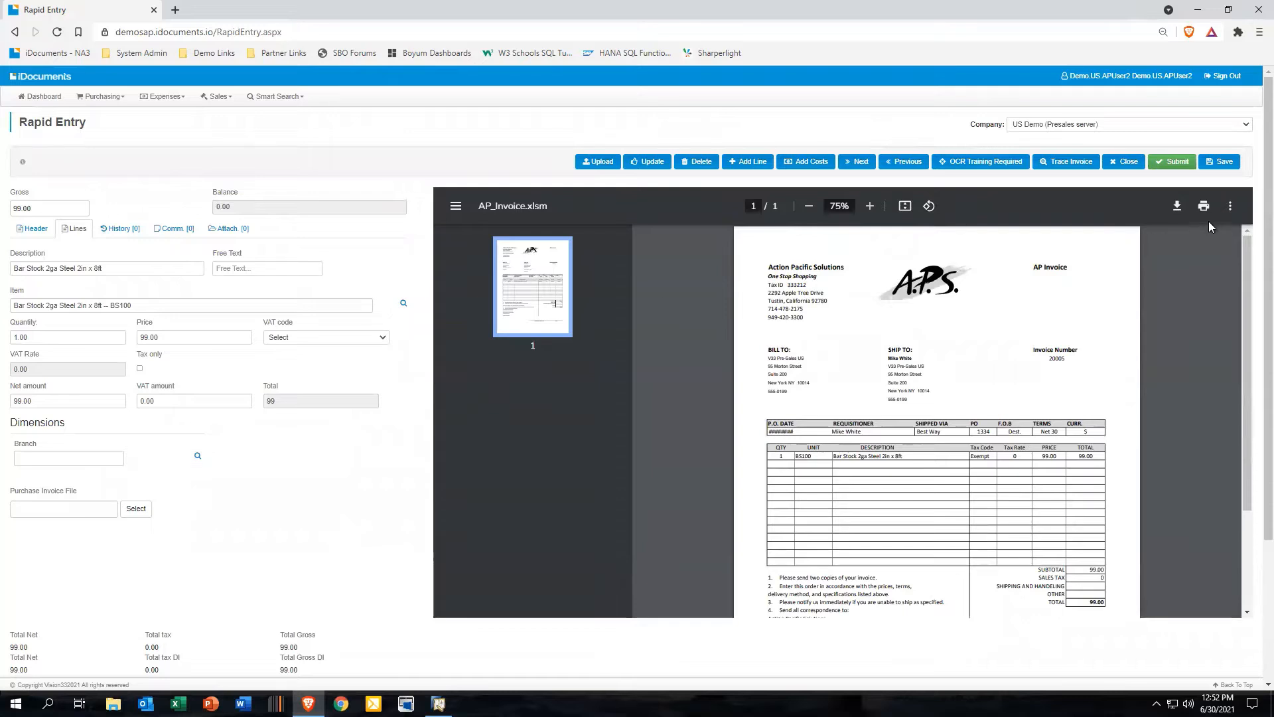
left_click(1174, 163)
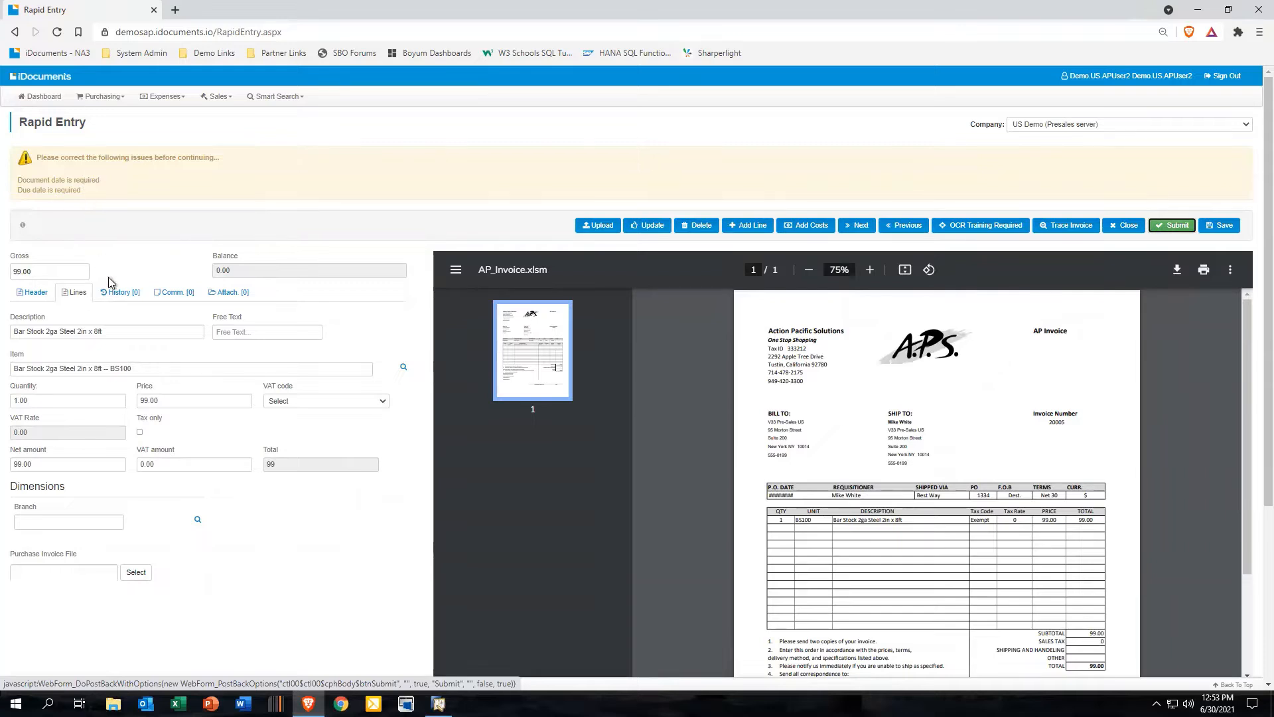
Step: Set the invoice header's due date and document date to 6/6/2021 and submit the invoice
left_click(38, 296)
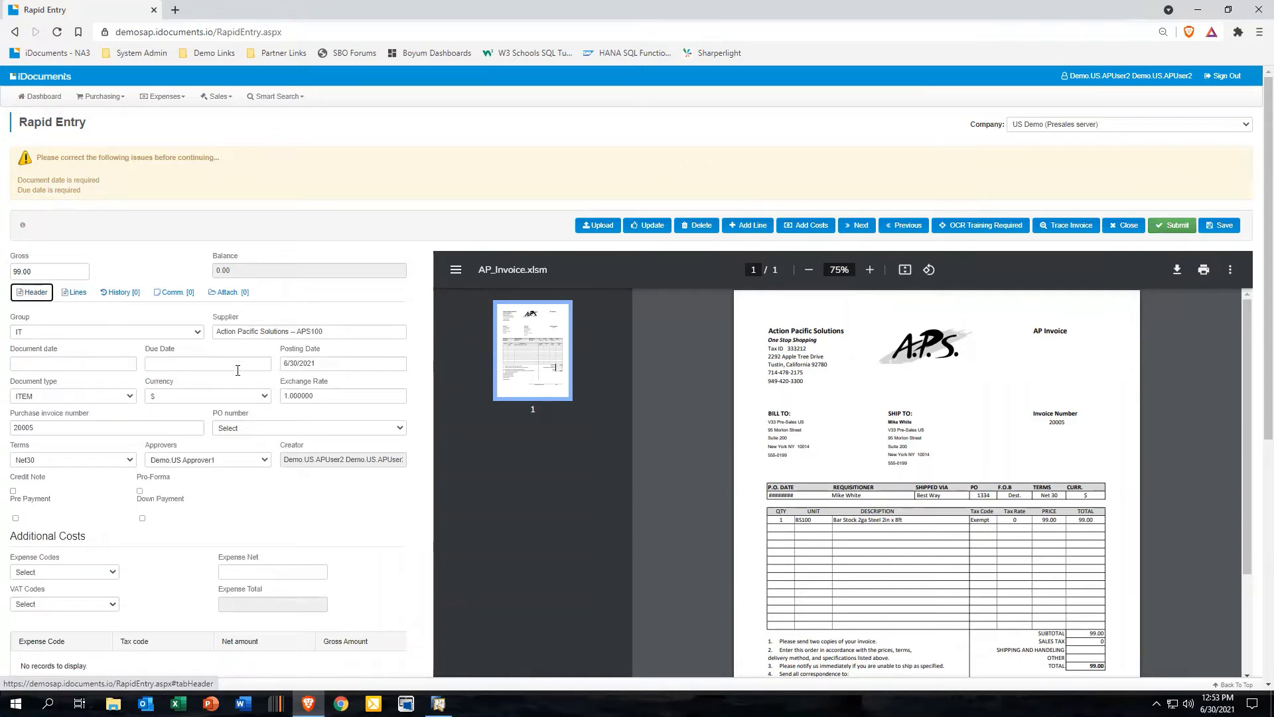
left_click(237, 359)
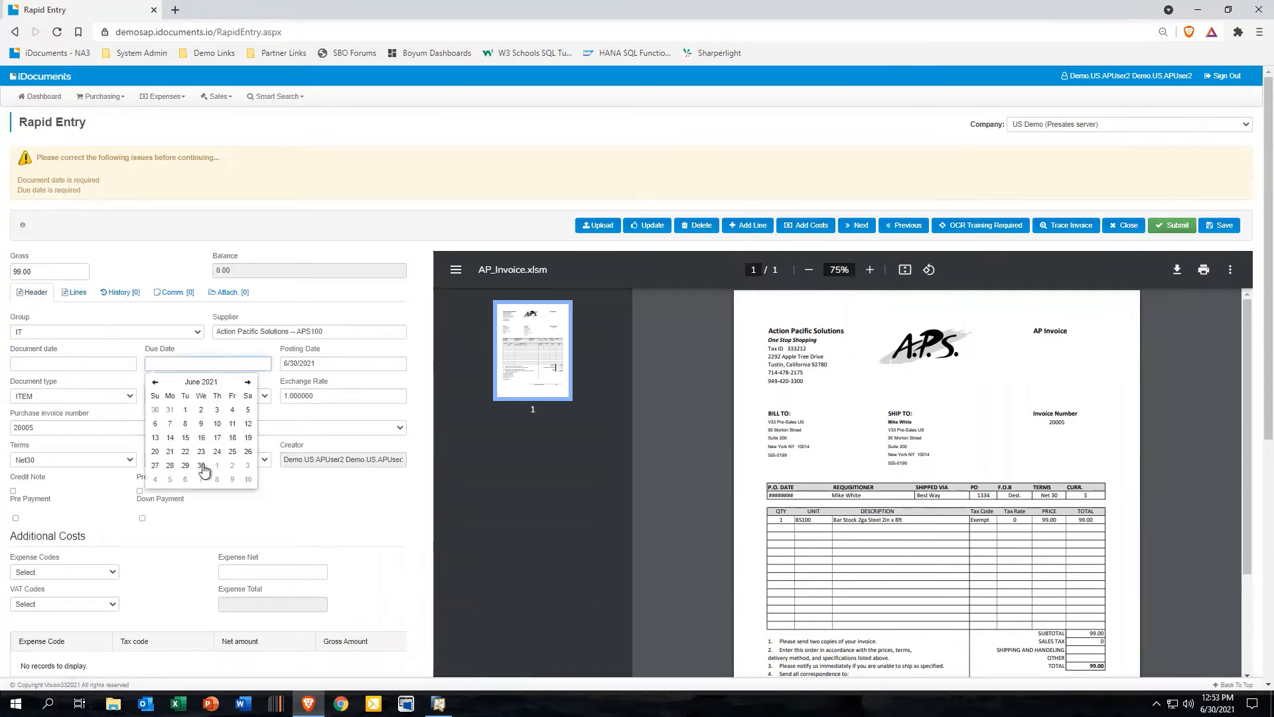
left_click(155, 424)
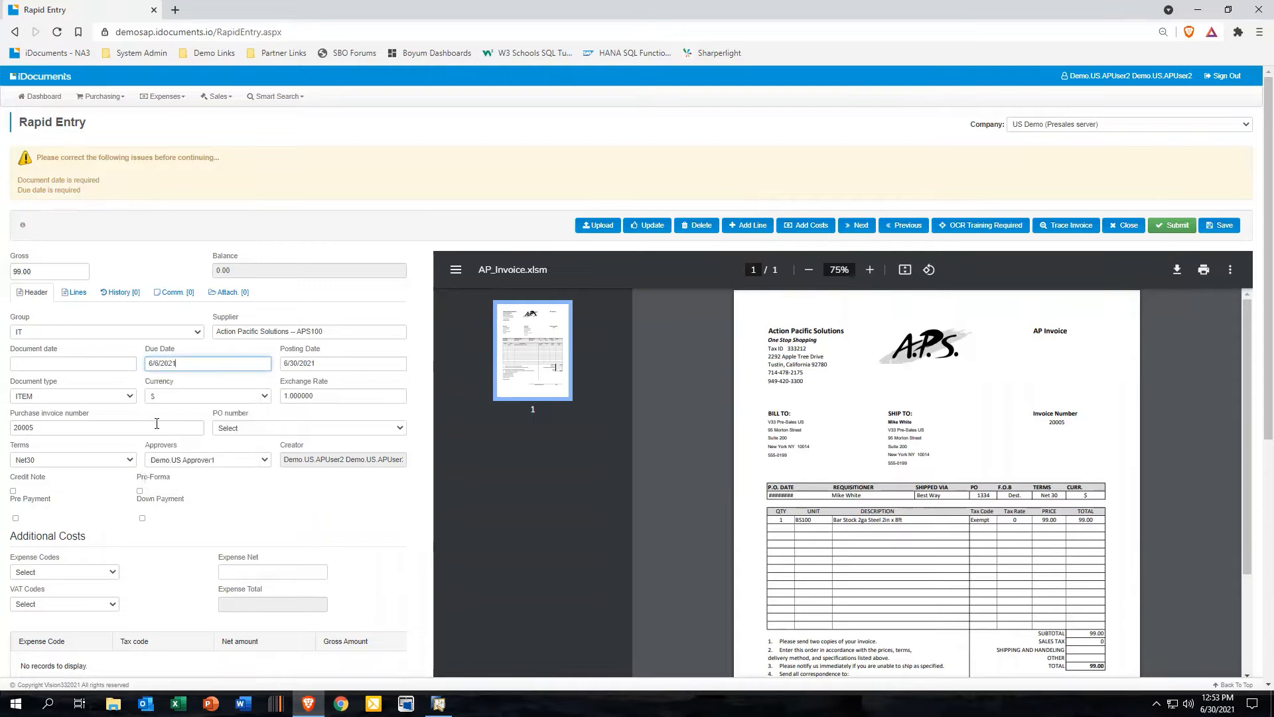
left_click(87, 363)
left_click(20, 425)
left_click(1172, 226)
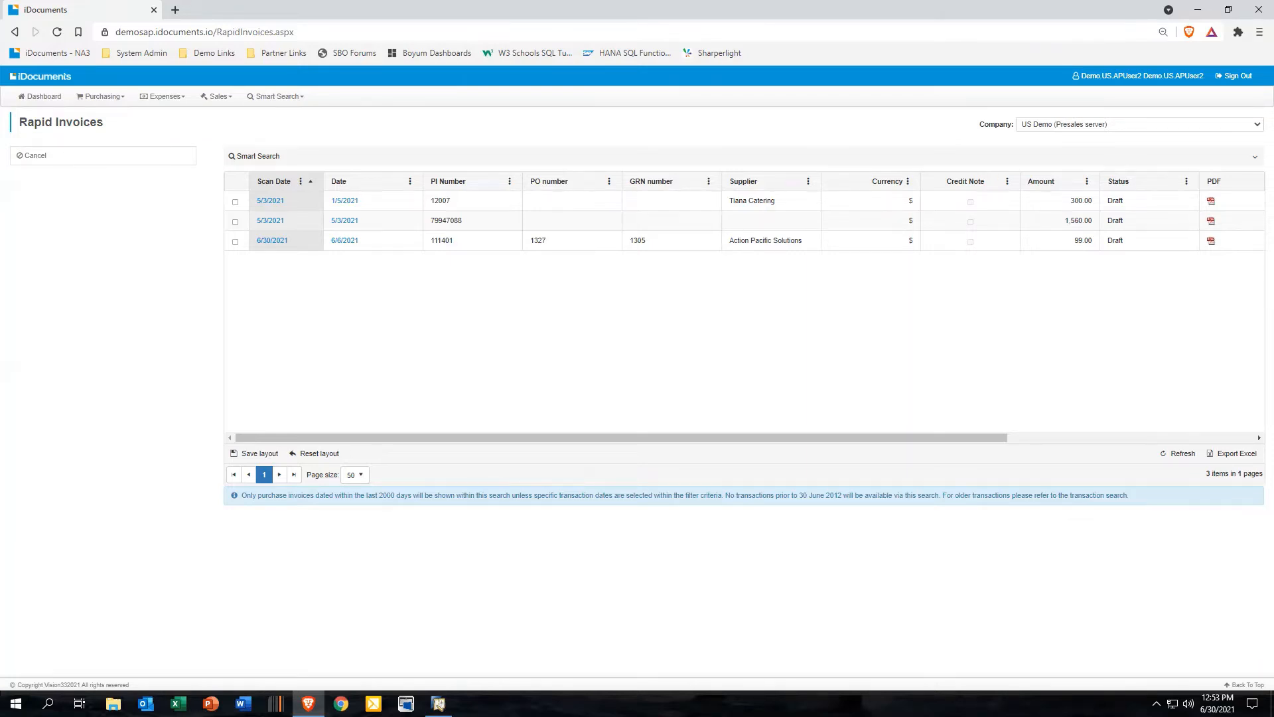
Step: Return to the iDocuments dashboard, switch to SAP Business One and bring up the latest posted A/P invoice
left_click(44, 96)
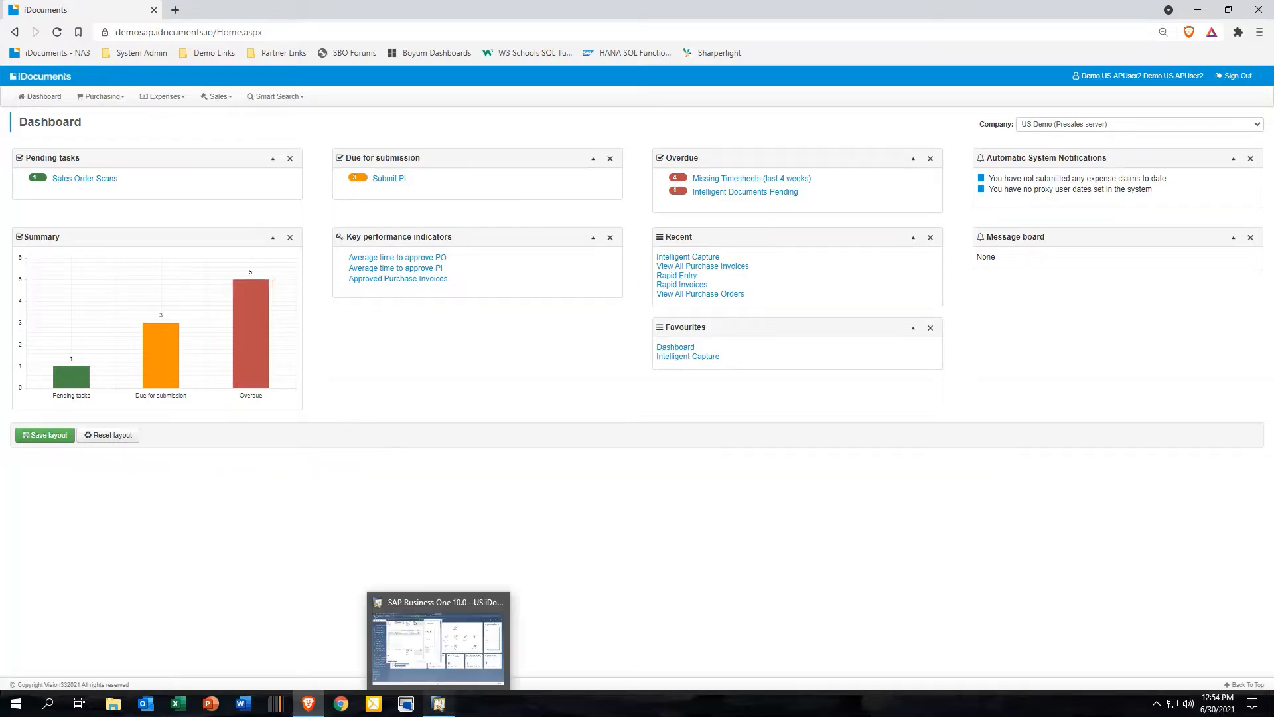
left_click(458, 558)
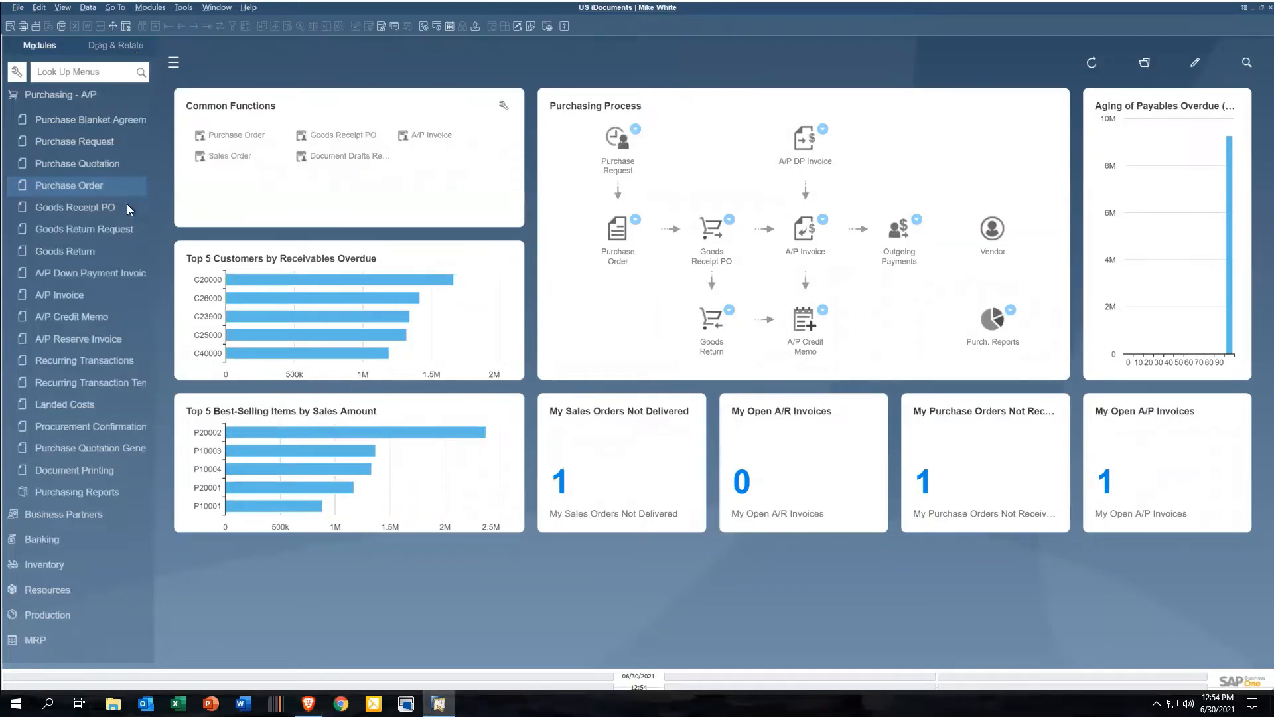
left_click(66, 293)
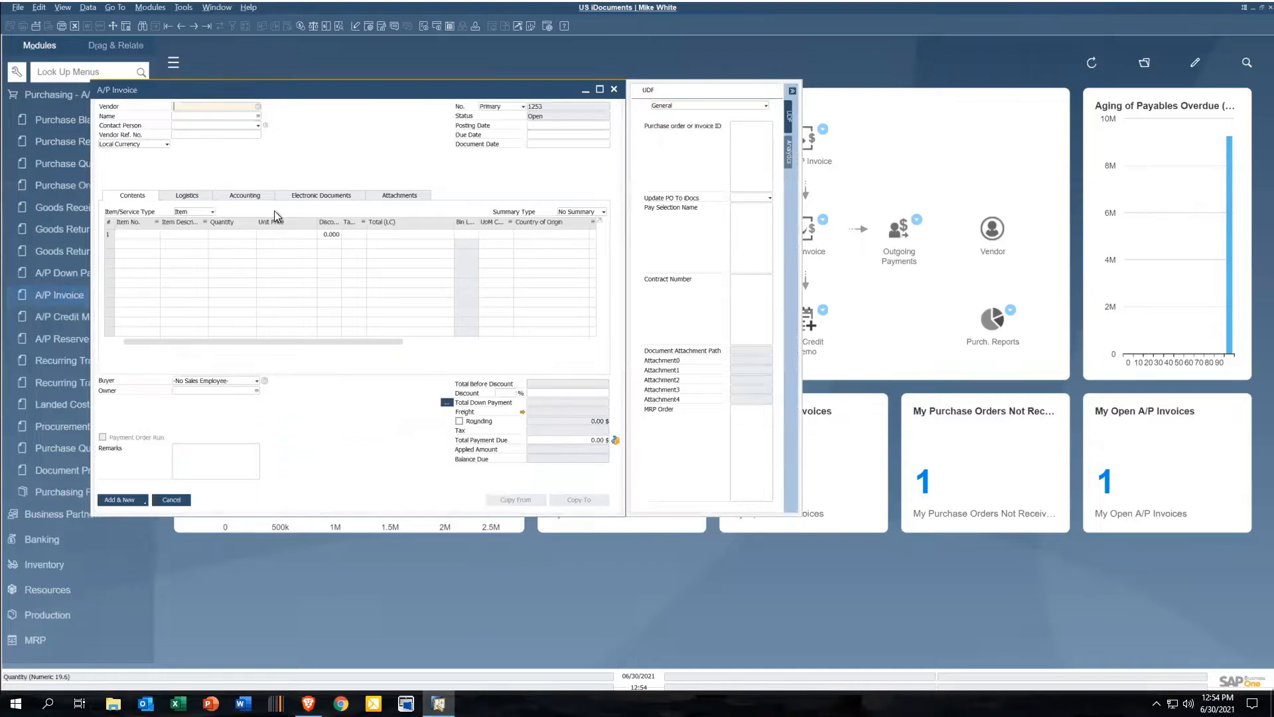
left_click_drag(342, 97, 400, 88)
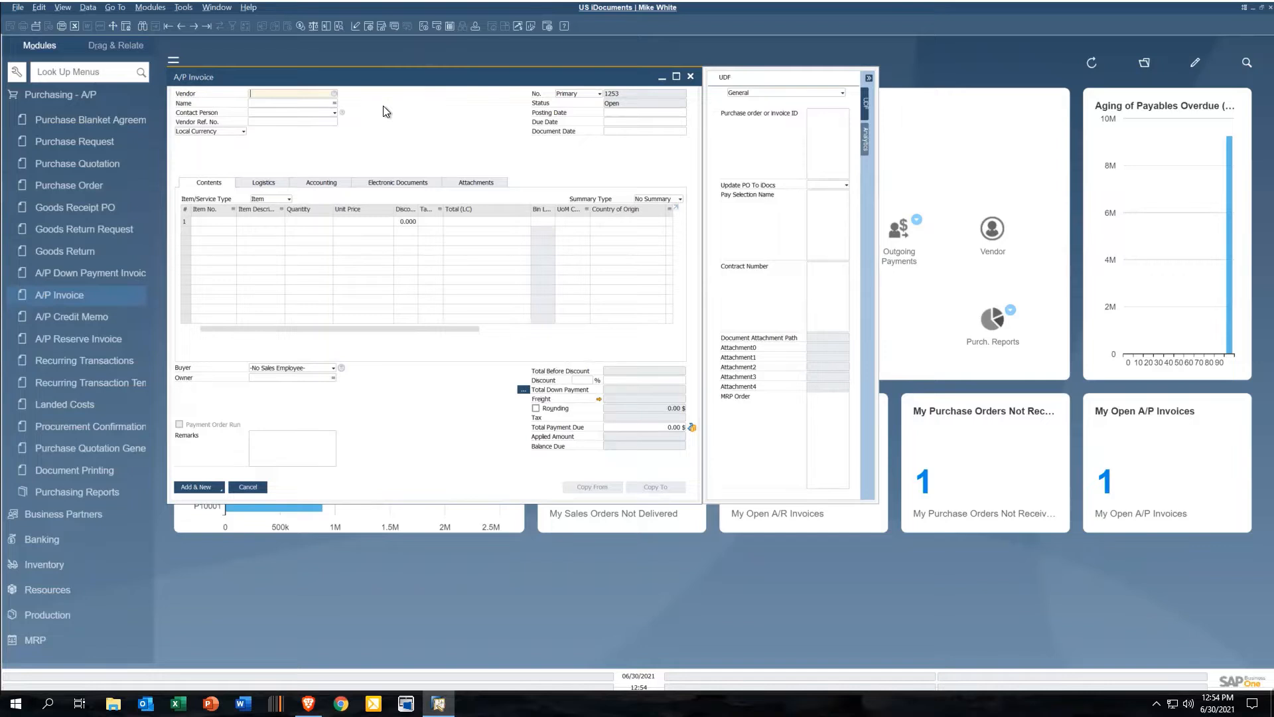
left_click(207, 27)
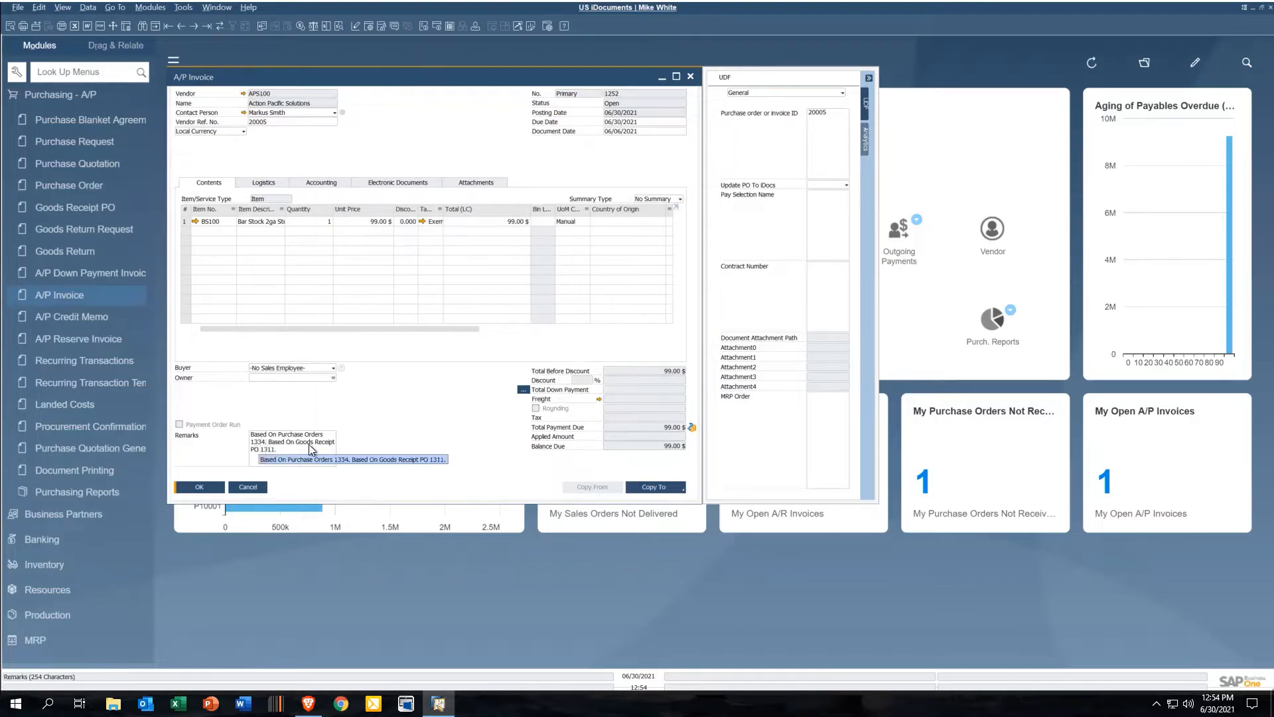
Step: Examine the A/P invoice's relationship map to trace its linked purchase order and goods receipt, and close the map
right_click(425, 126)
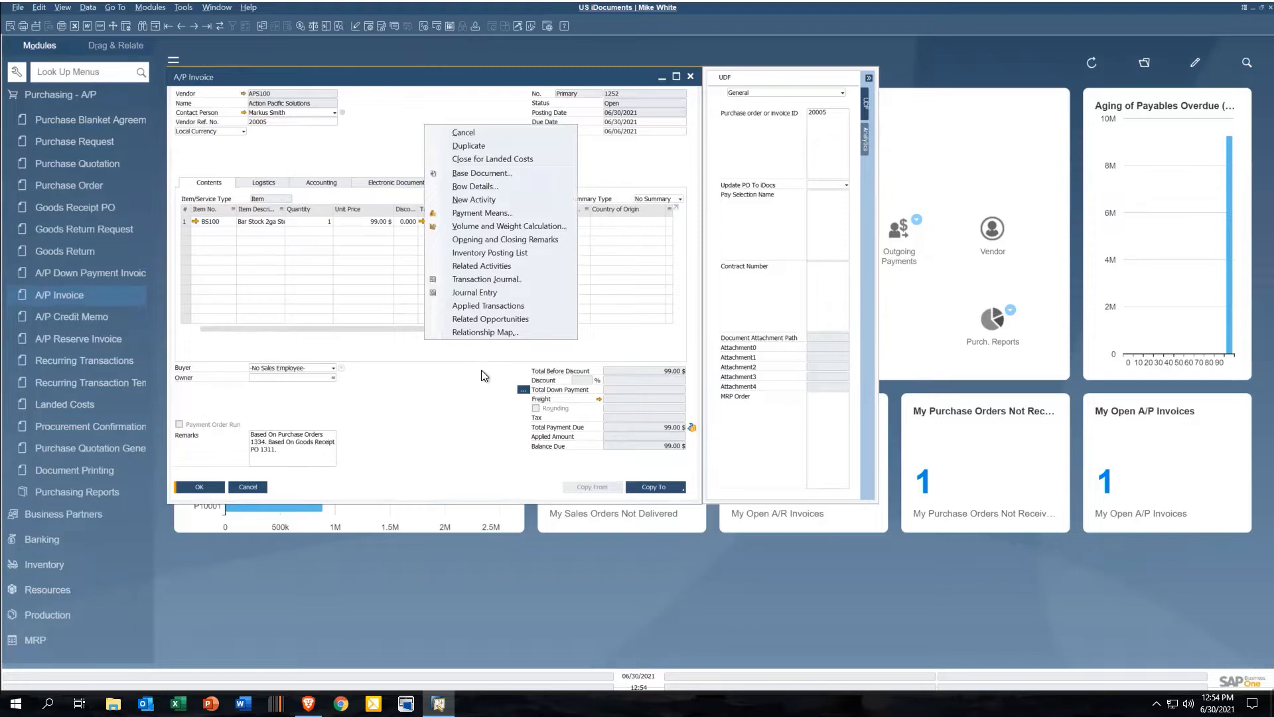
left_click(502, 332)
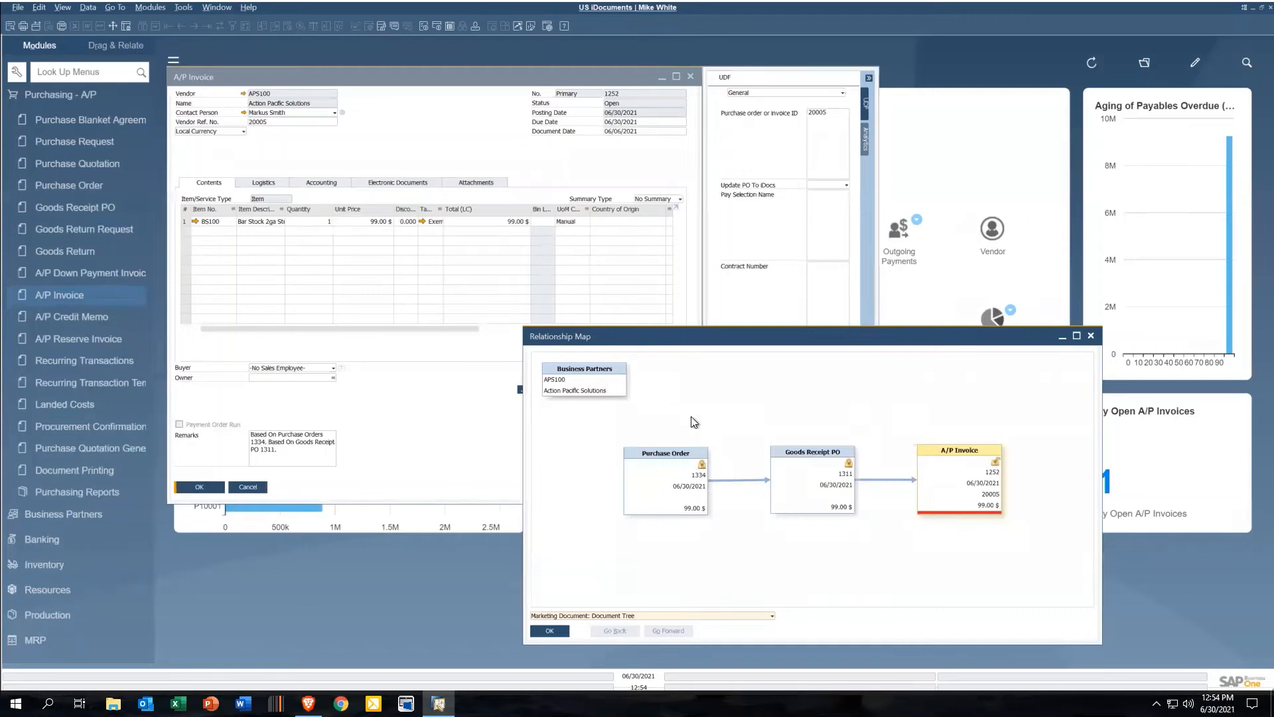
left_click_drag(968, 492, 1055, 443)
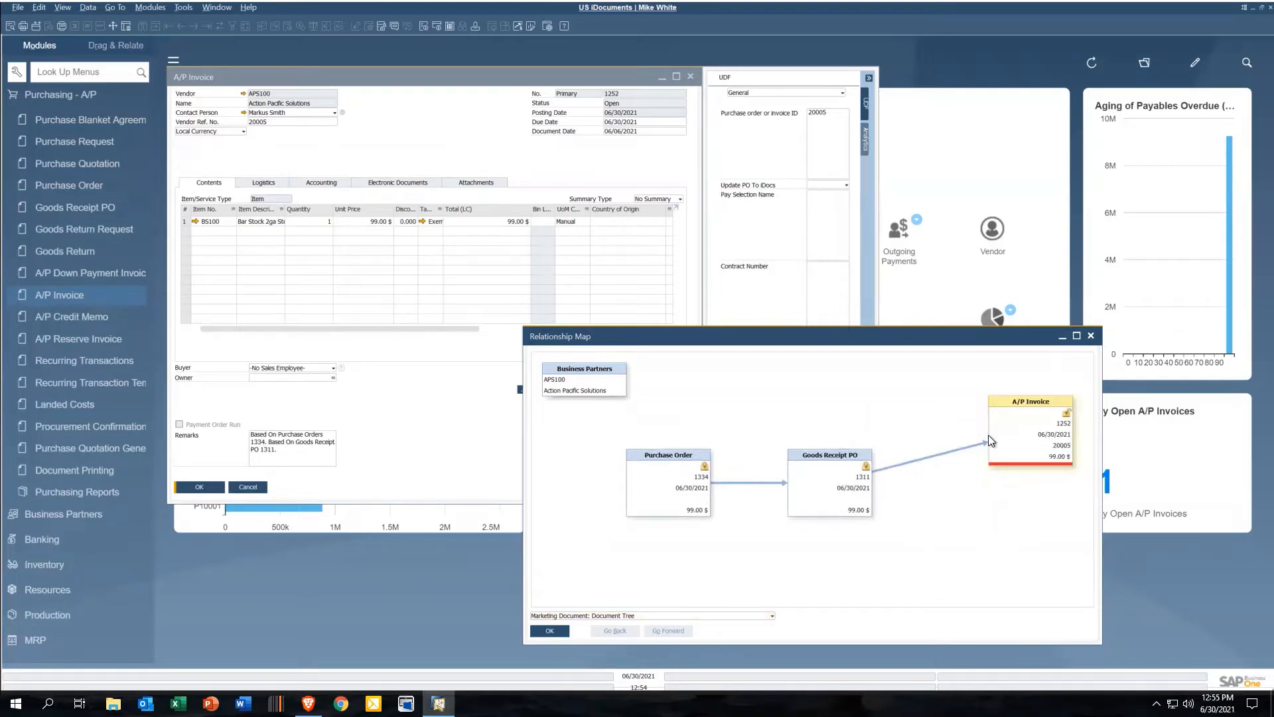
left_click(1091, 337)
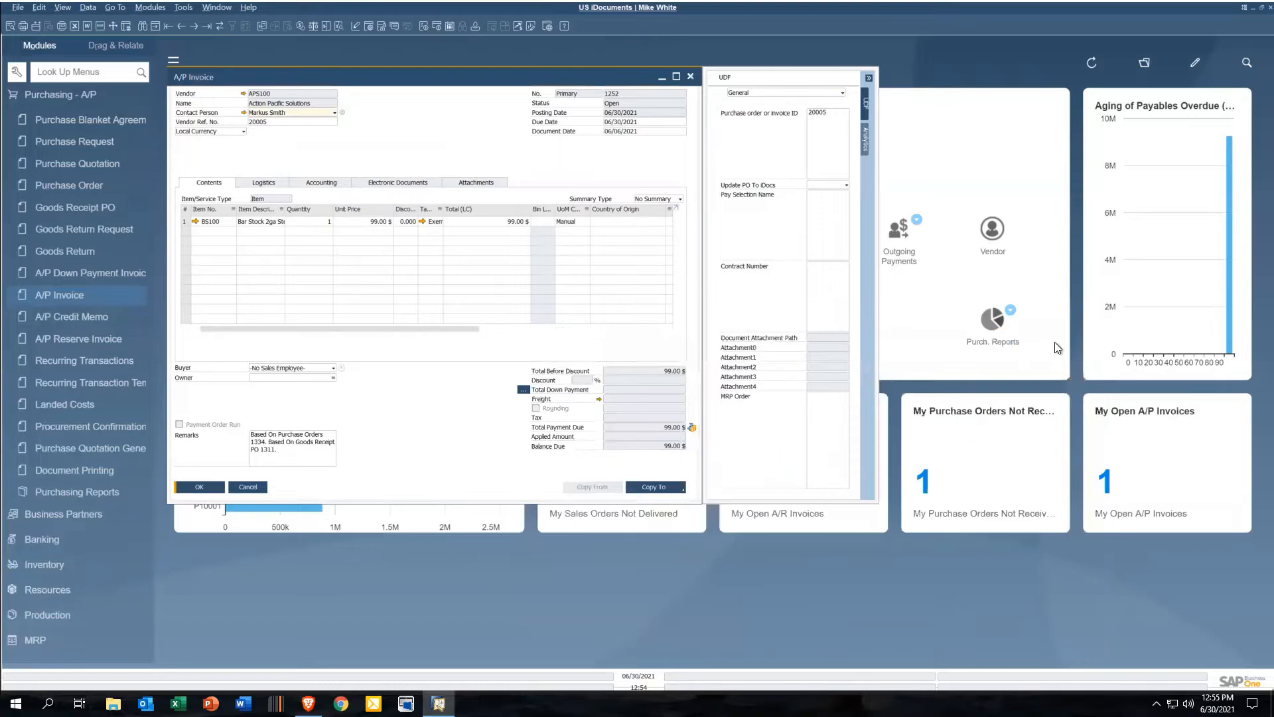
Step: Check the A/P invoice's attachments and user-defined fields, close the invoice and collapse the Purchasing - A/P module
left_click(487, 181)
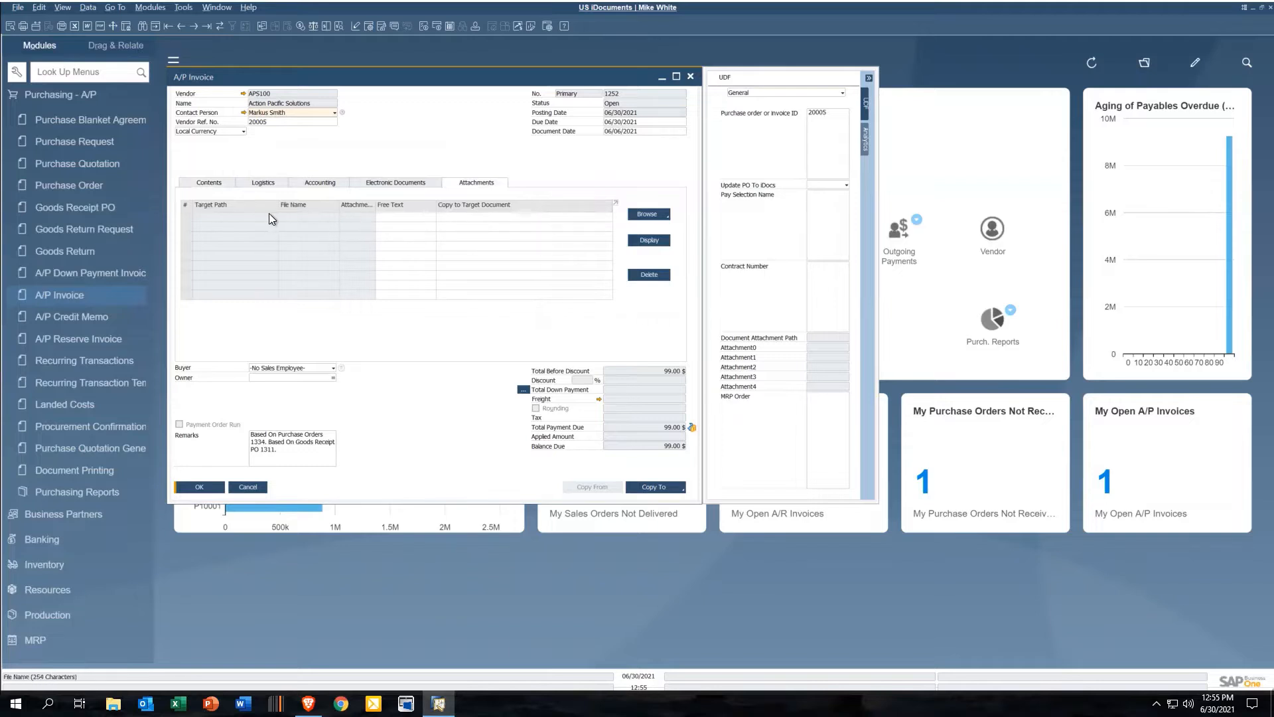
left_click_drag(876, 436, 1020, 435)
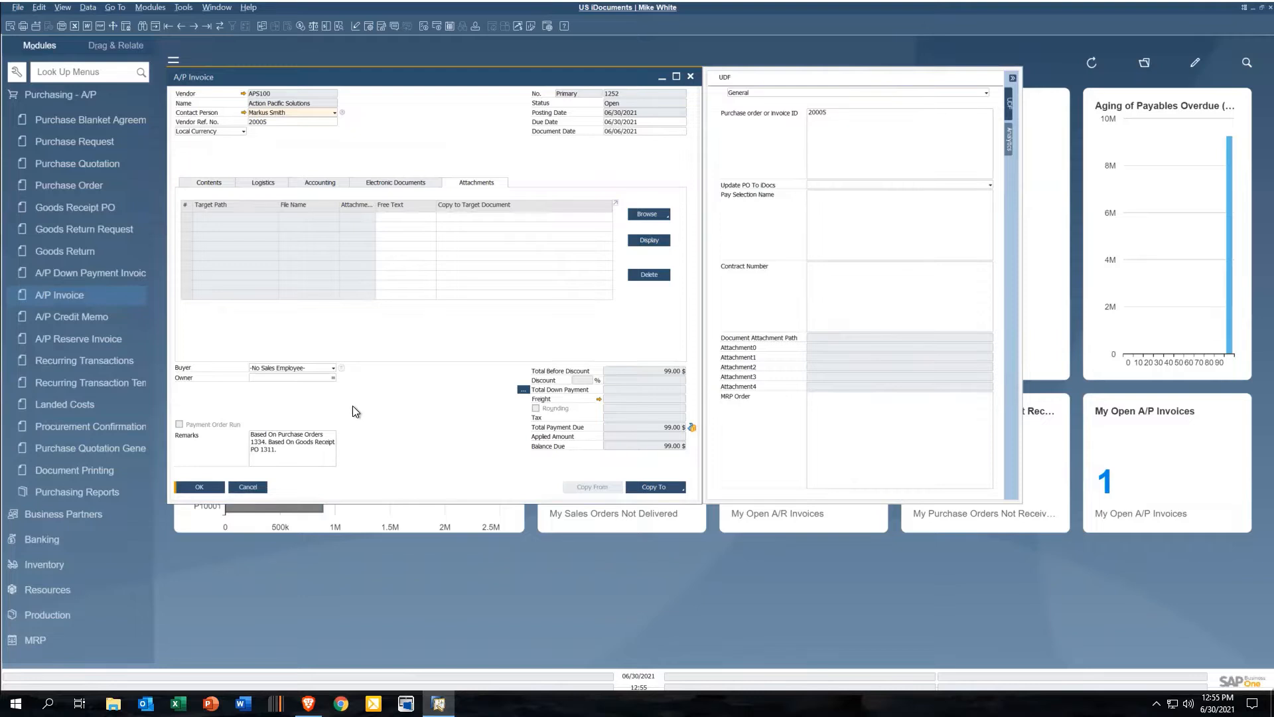
left_click(210, 489)
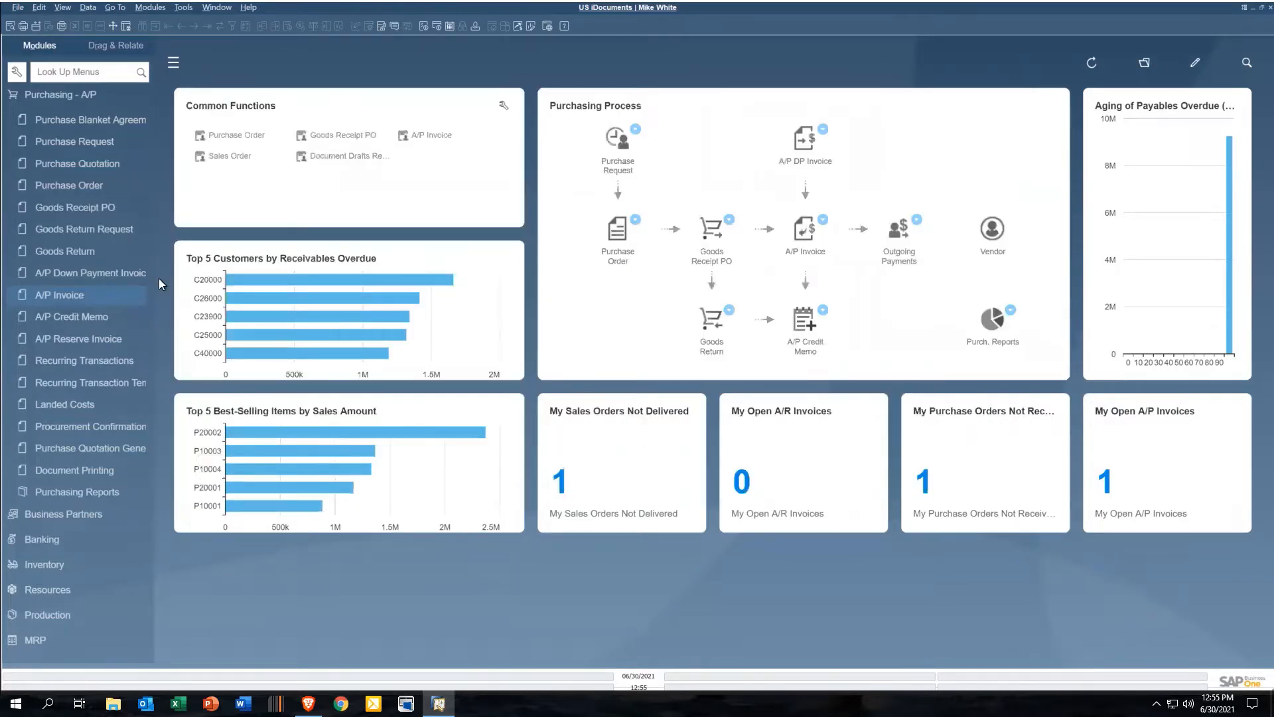
left_click(53, 93)
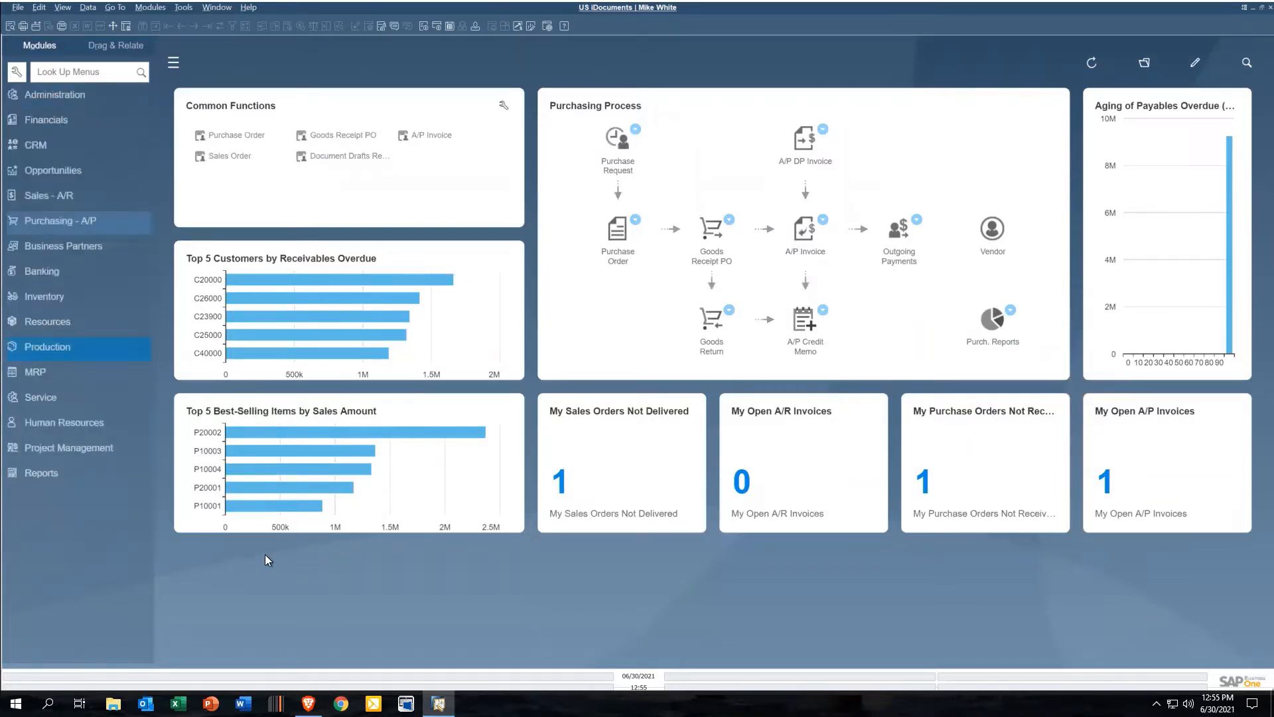
Step: Switch back to iDocuments, sign out and sign in with the saved username and password of the PO creator account
left_click(307, 704)
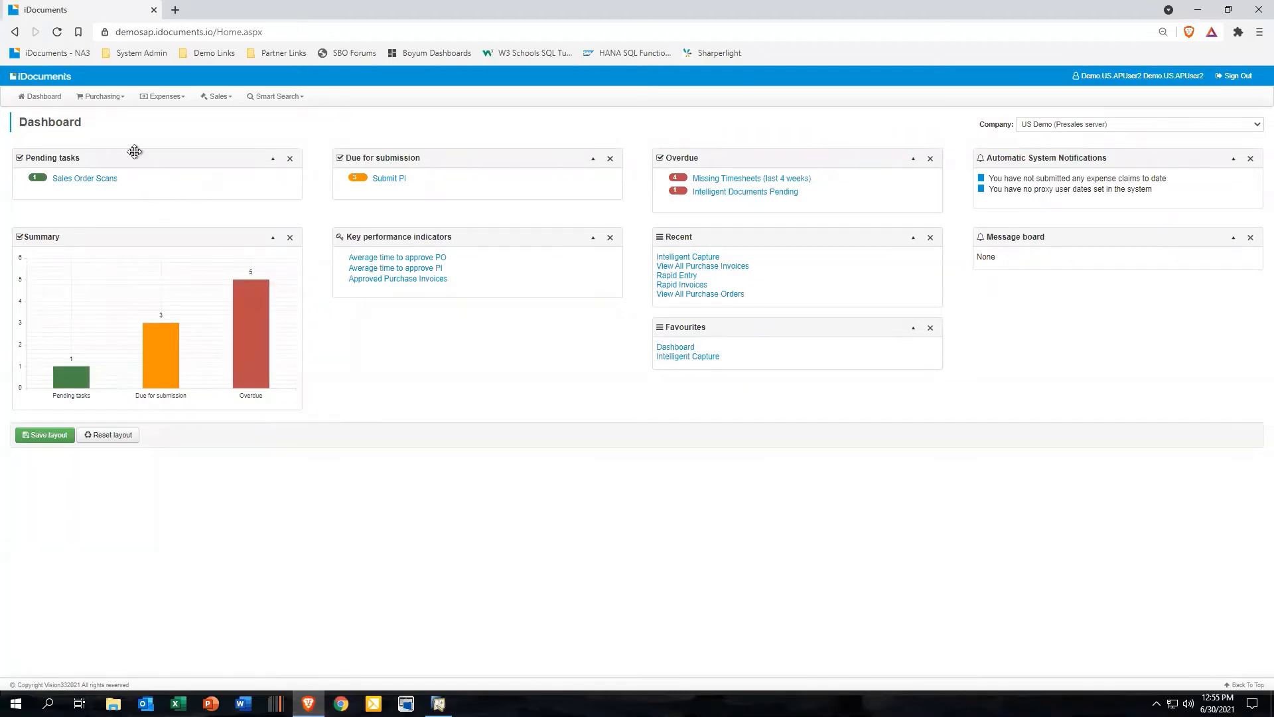
left_click(1235, 76)
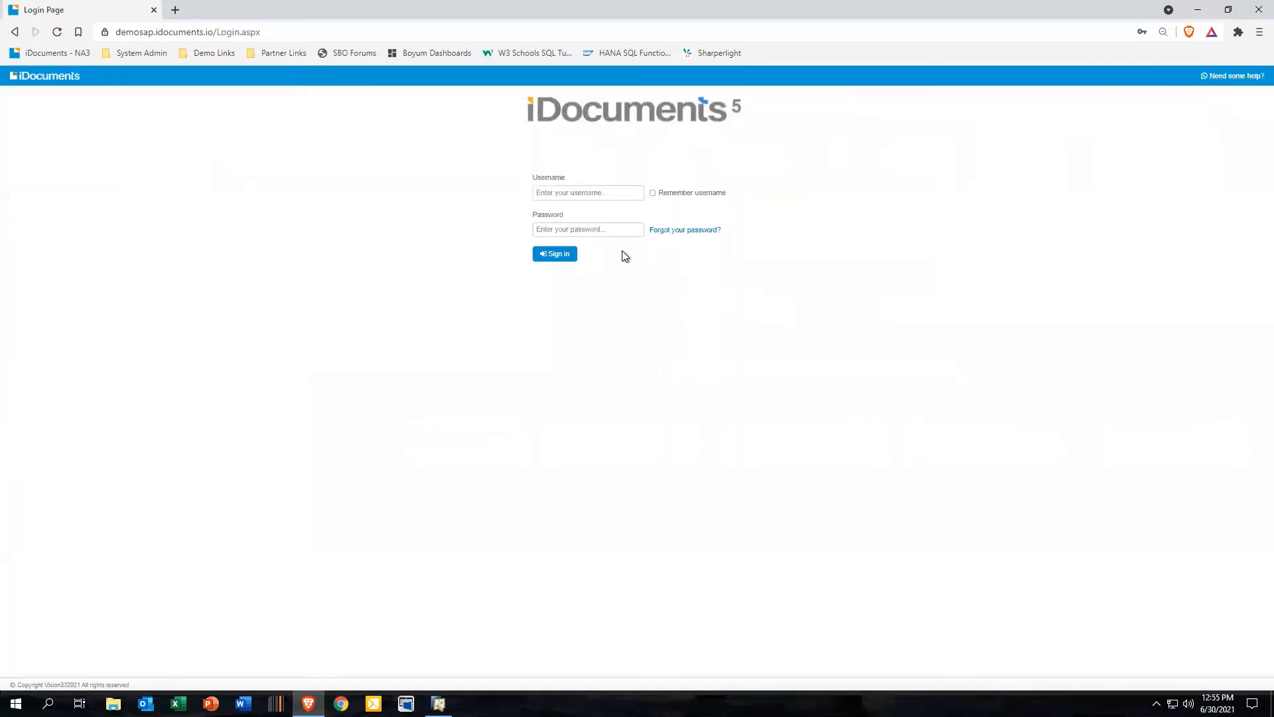
left_click(586, 192)
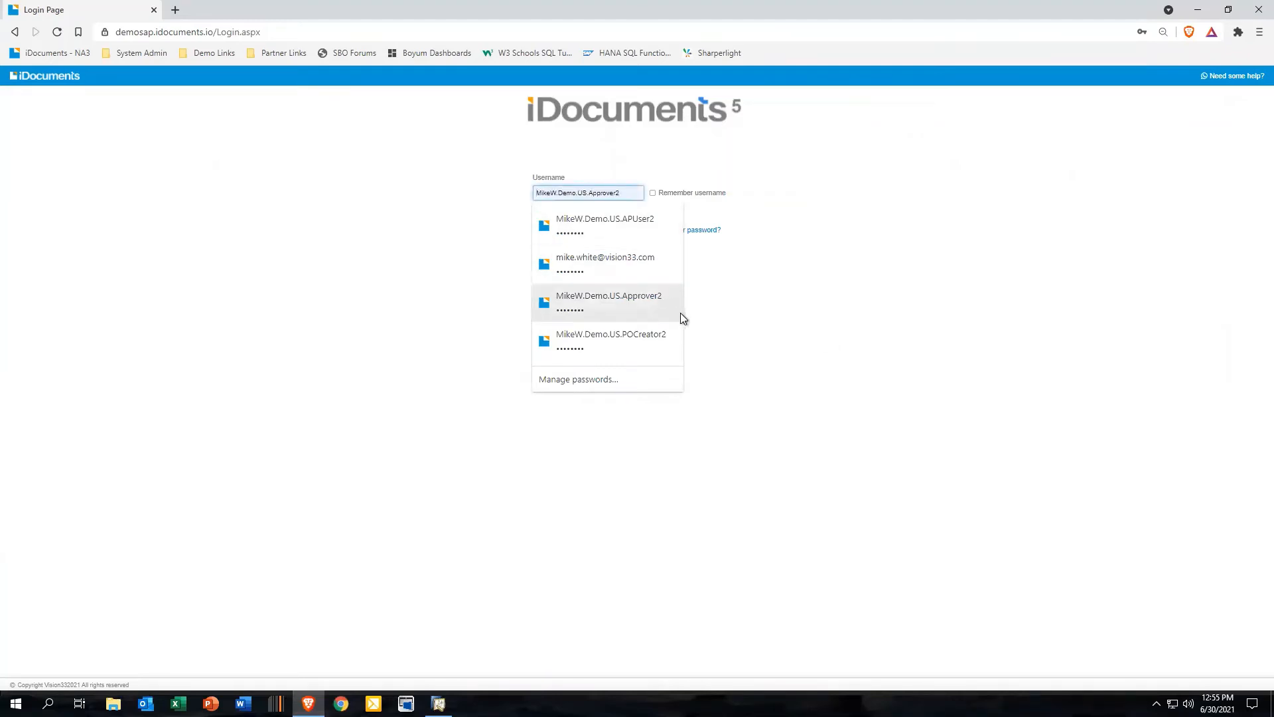
left_click(641, 337)
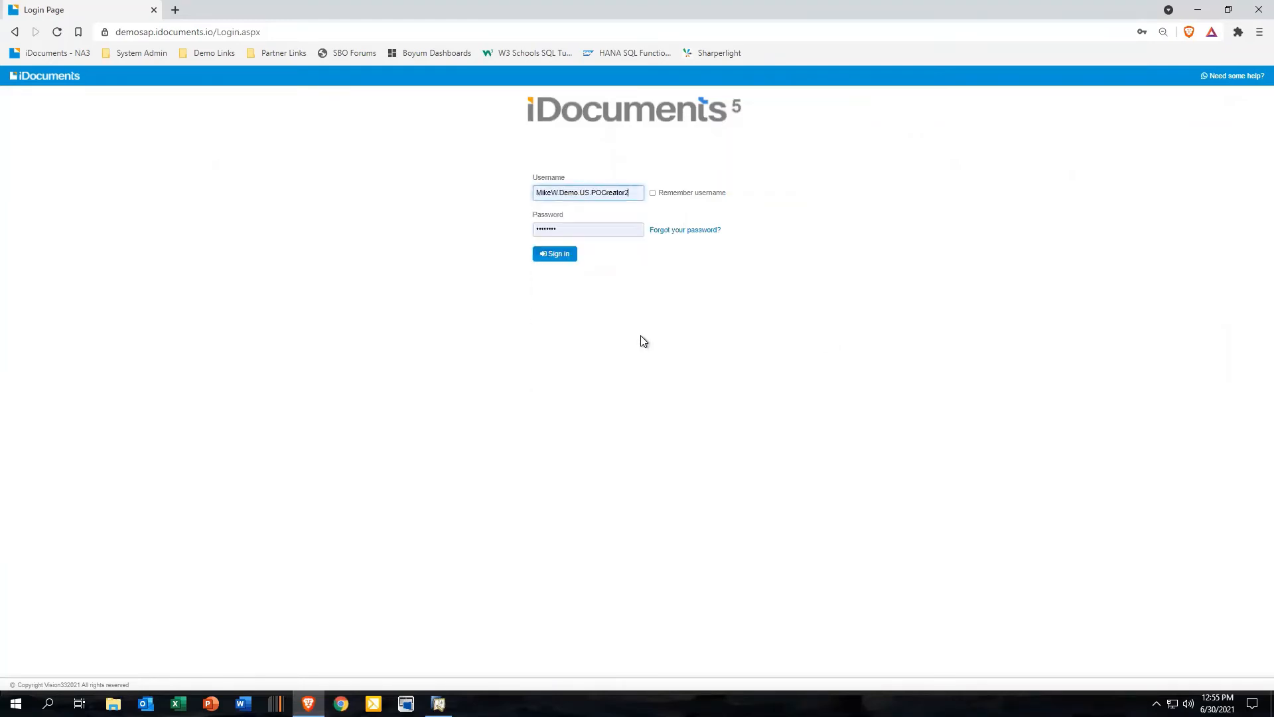
left_click(556, 254)
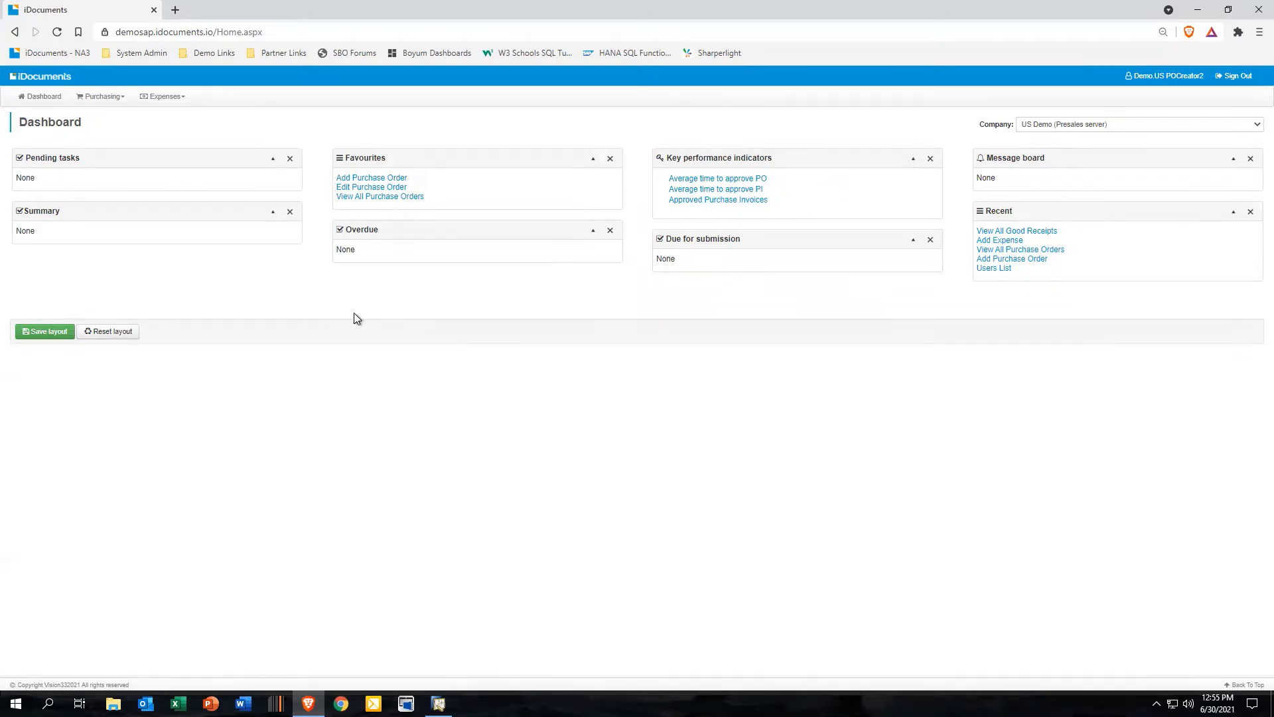
Step: Start a new purchase order with Action Pacific Solutions (APS100) as the supplier
left_click(378, 180)
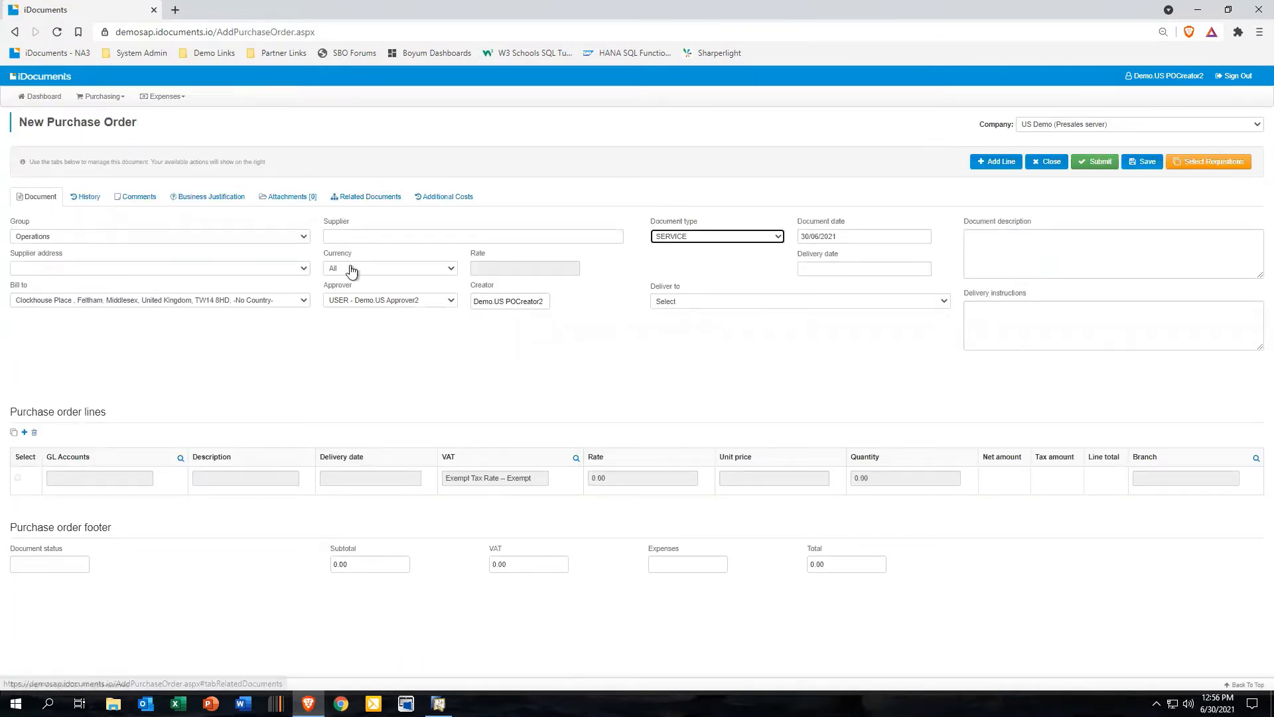
left_click(371, 236)
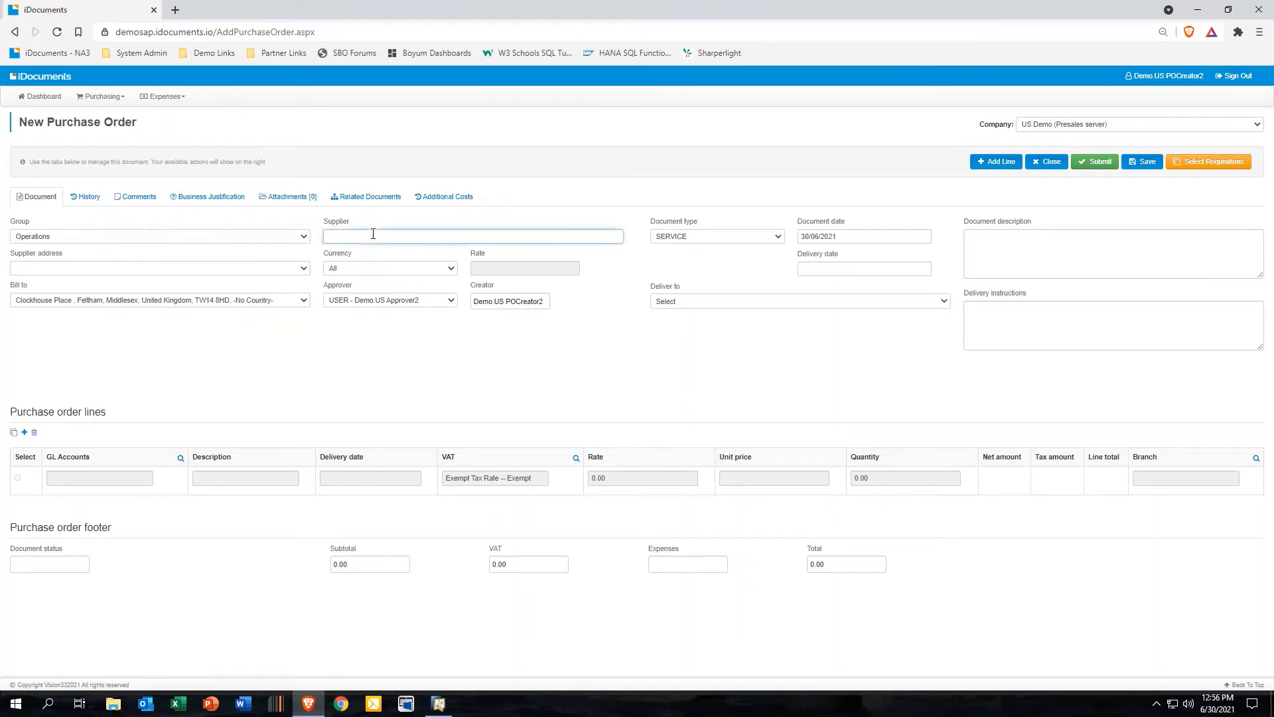
type("APS")
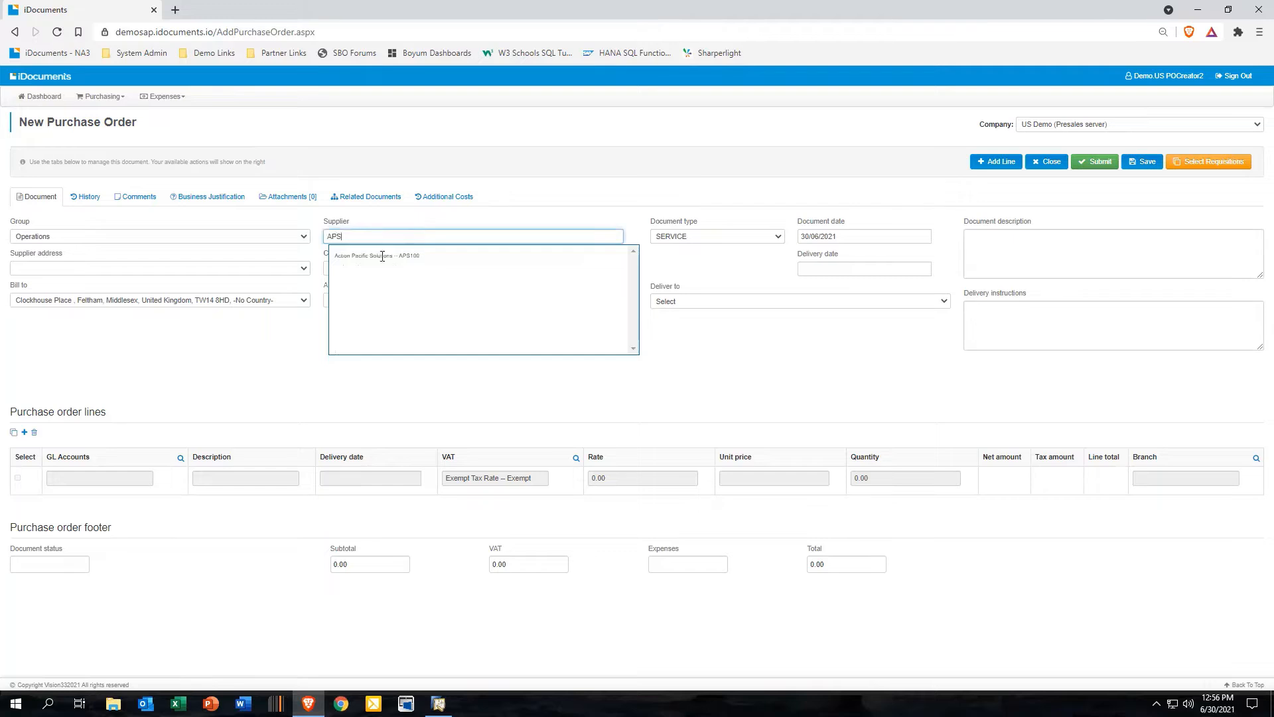
left_click(382, 256)
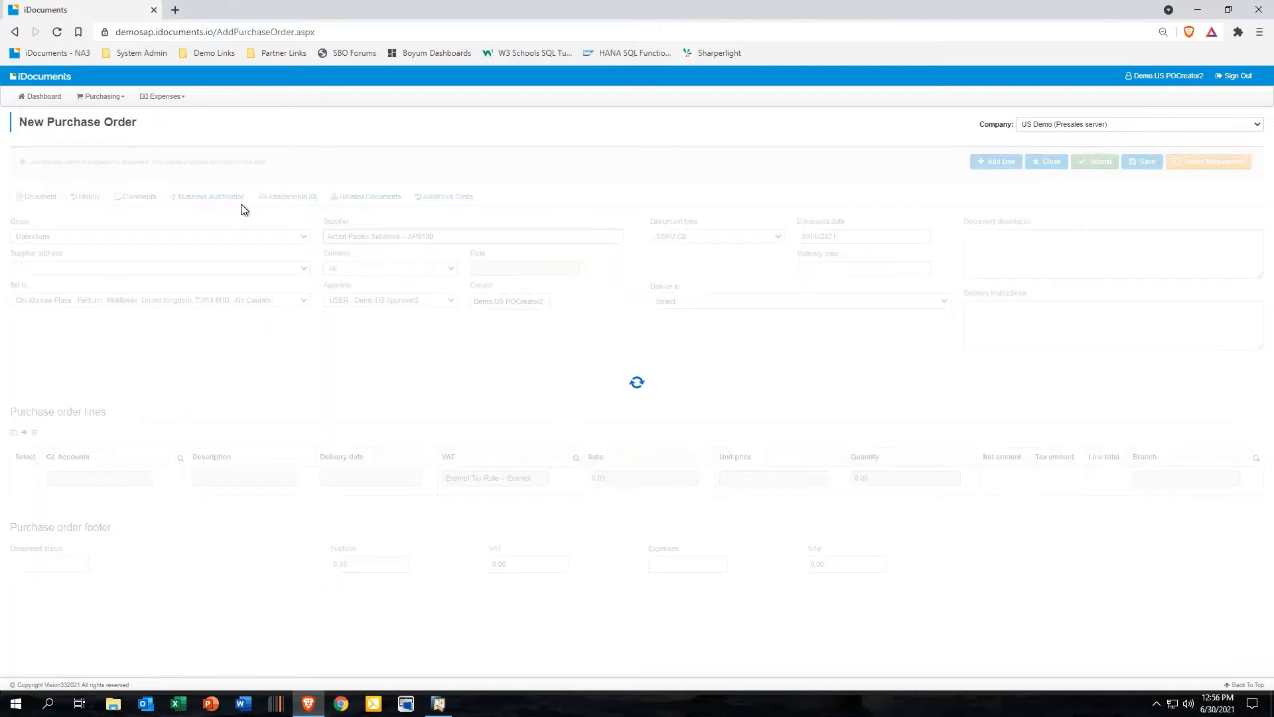
left_click(122, 98)
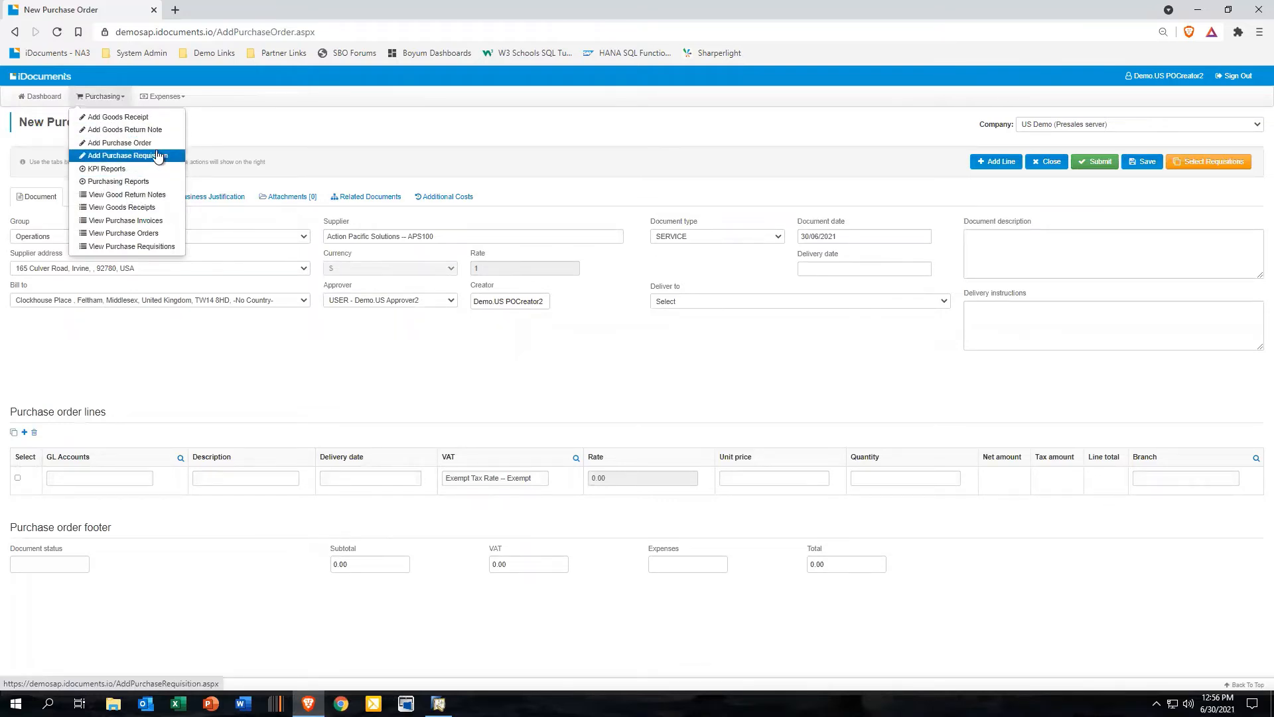
left_click(376, 117)
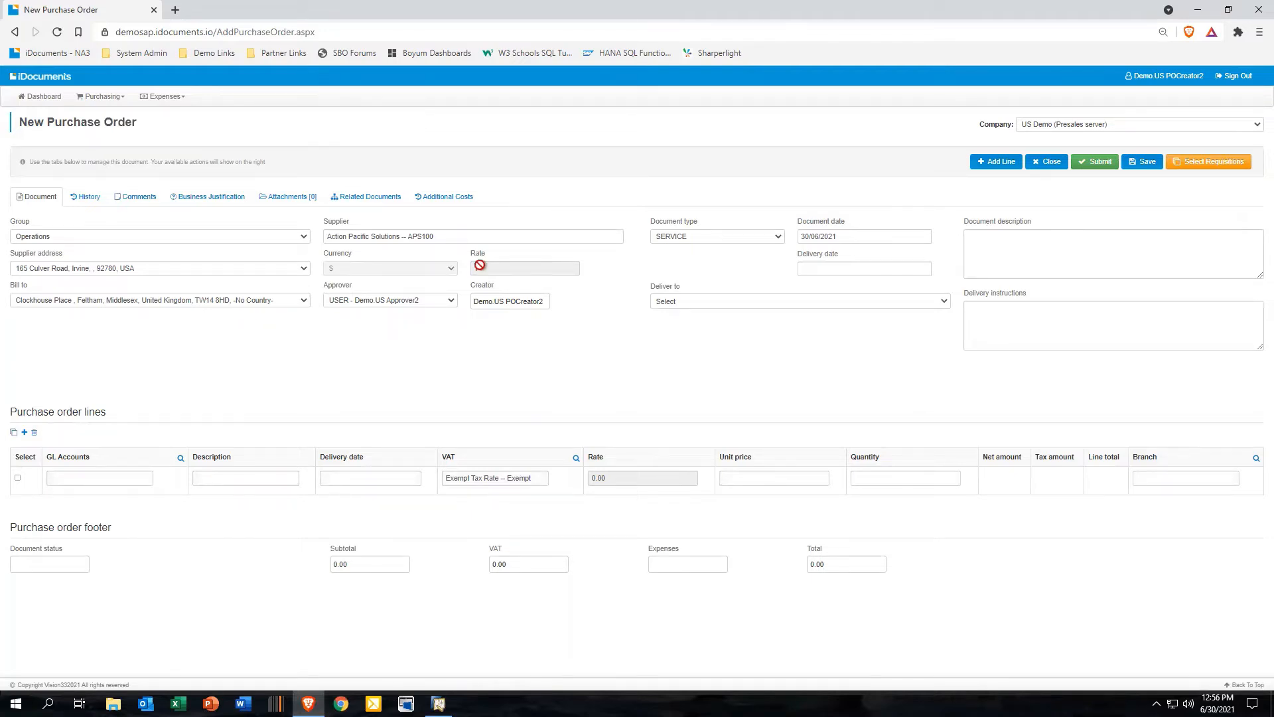
Step: Set the purchase order's document type to ITEM and its document date to 06/06/2021
left_click(776, 237)
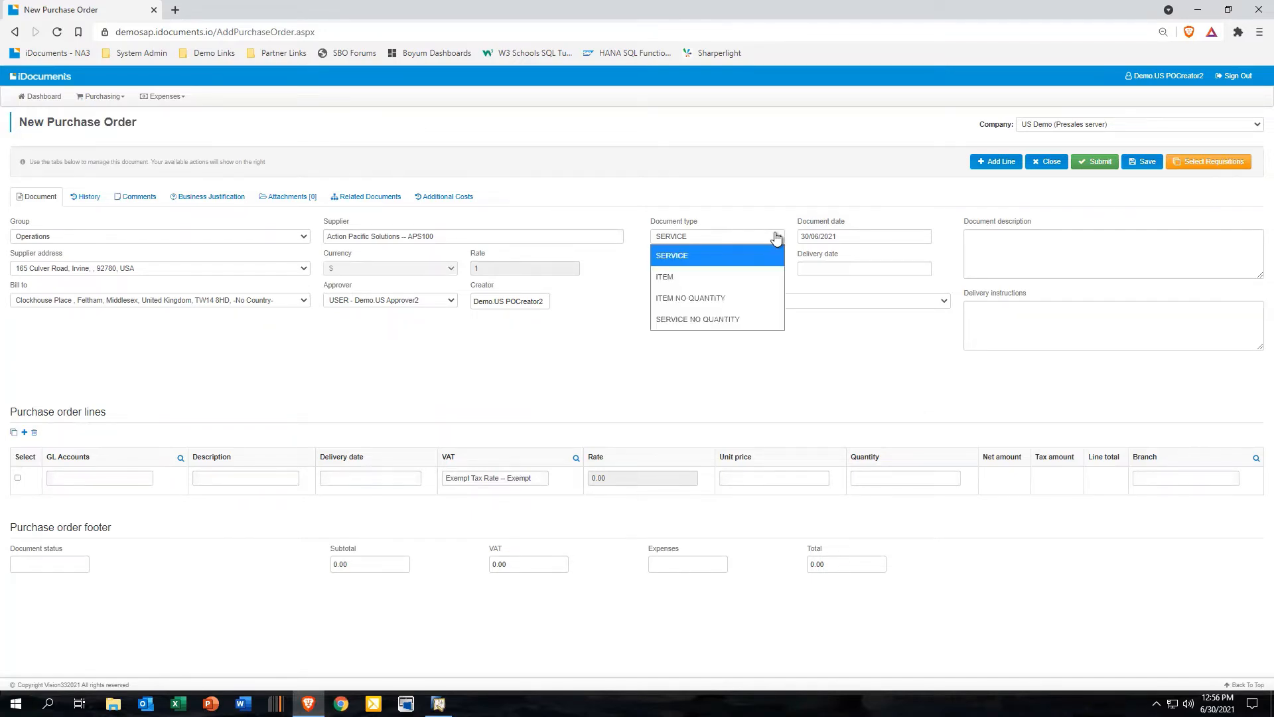
left_click(696, 275)
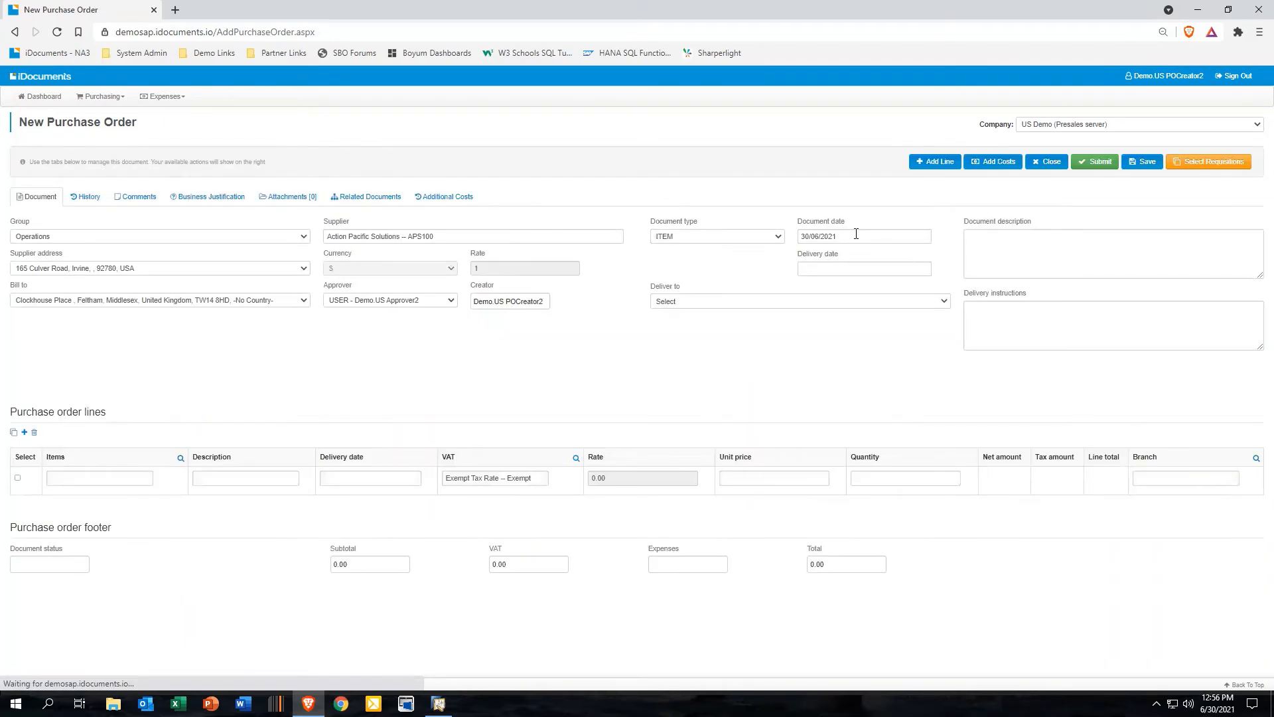
left_click(856, 237)
left_click(808, 297)
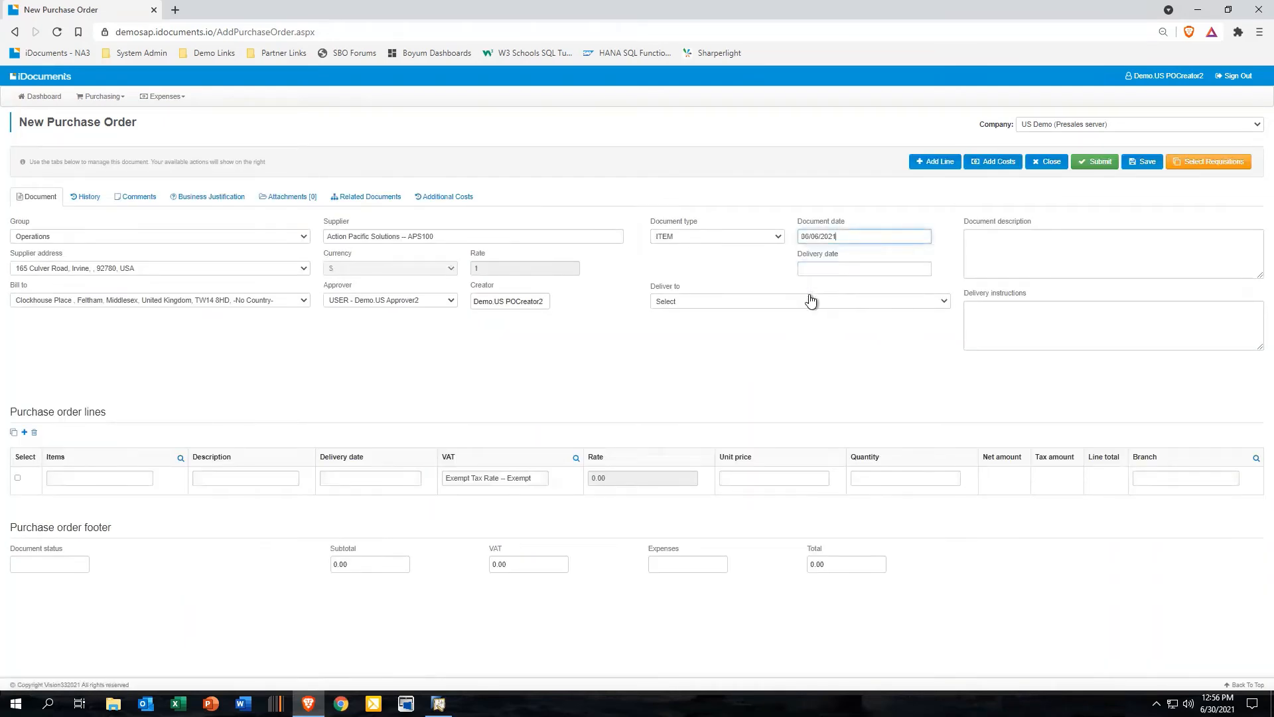
left_click(730, 272)
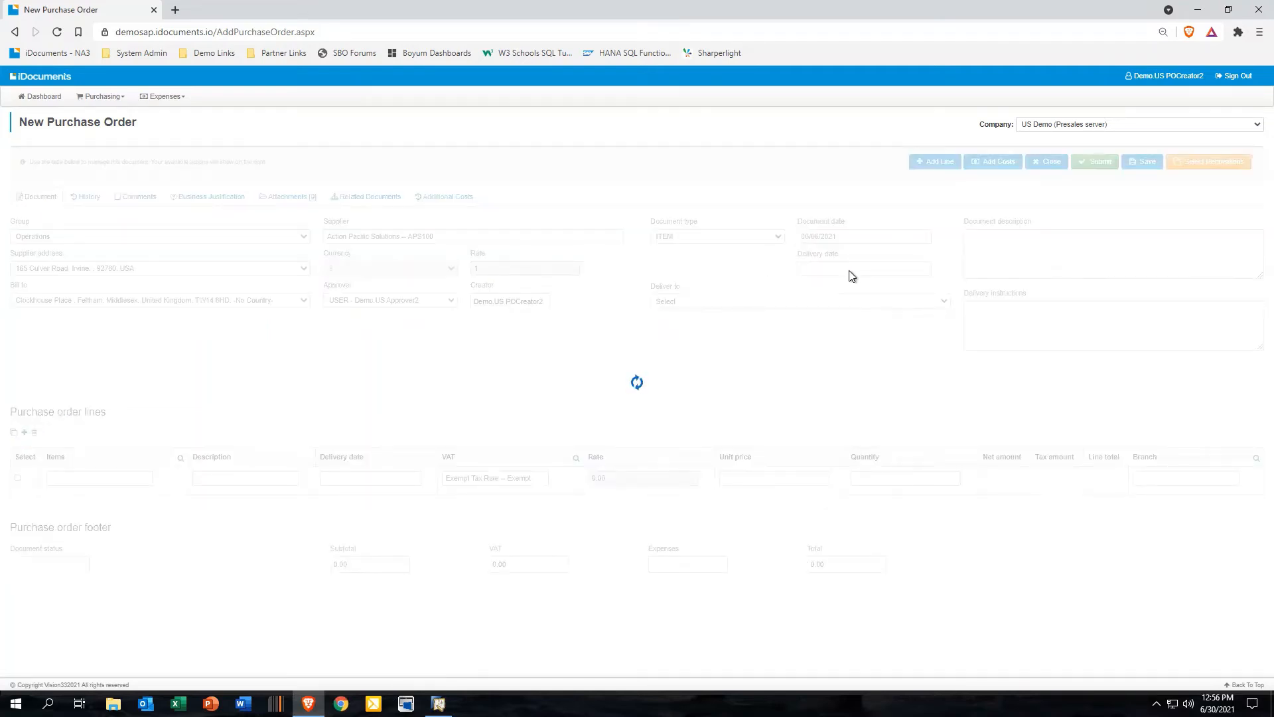
Step: Set the purchase order's delivery date to 06/06/2021
left_click(847, 268)
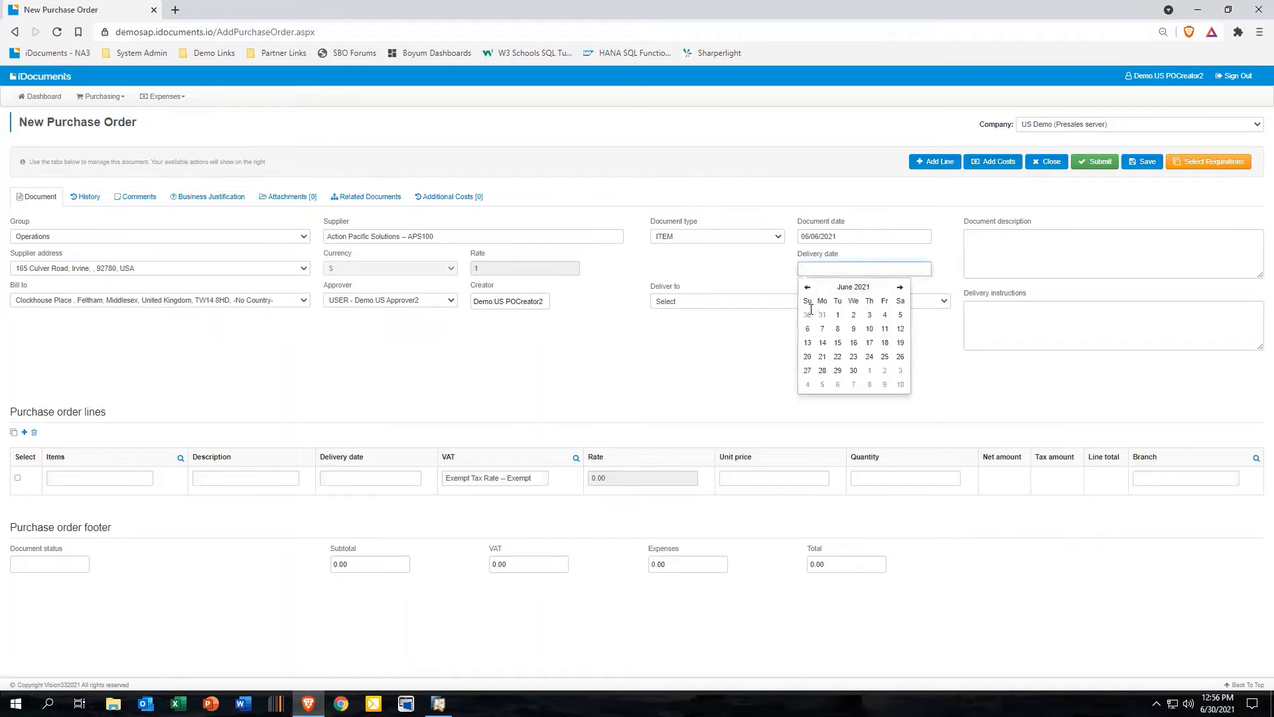
left_click(808, 328)
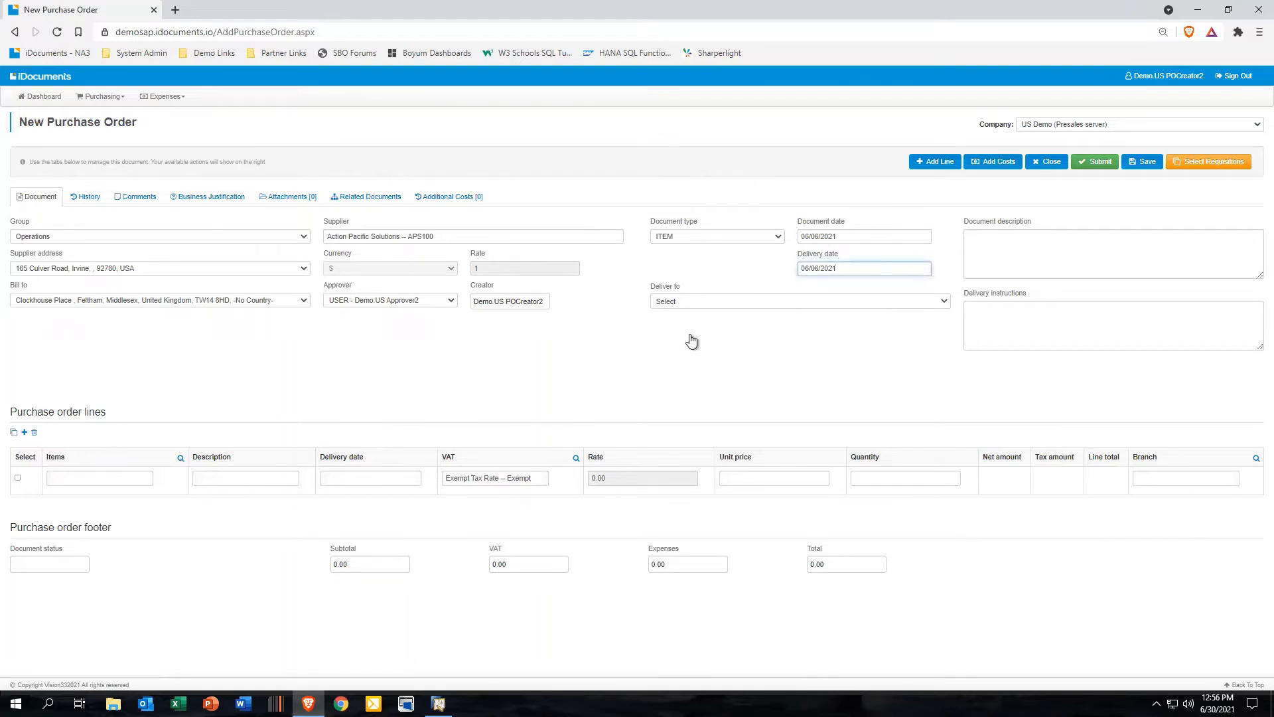
left_click(704, 307)
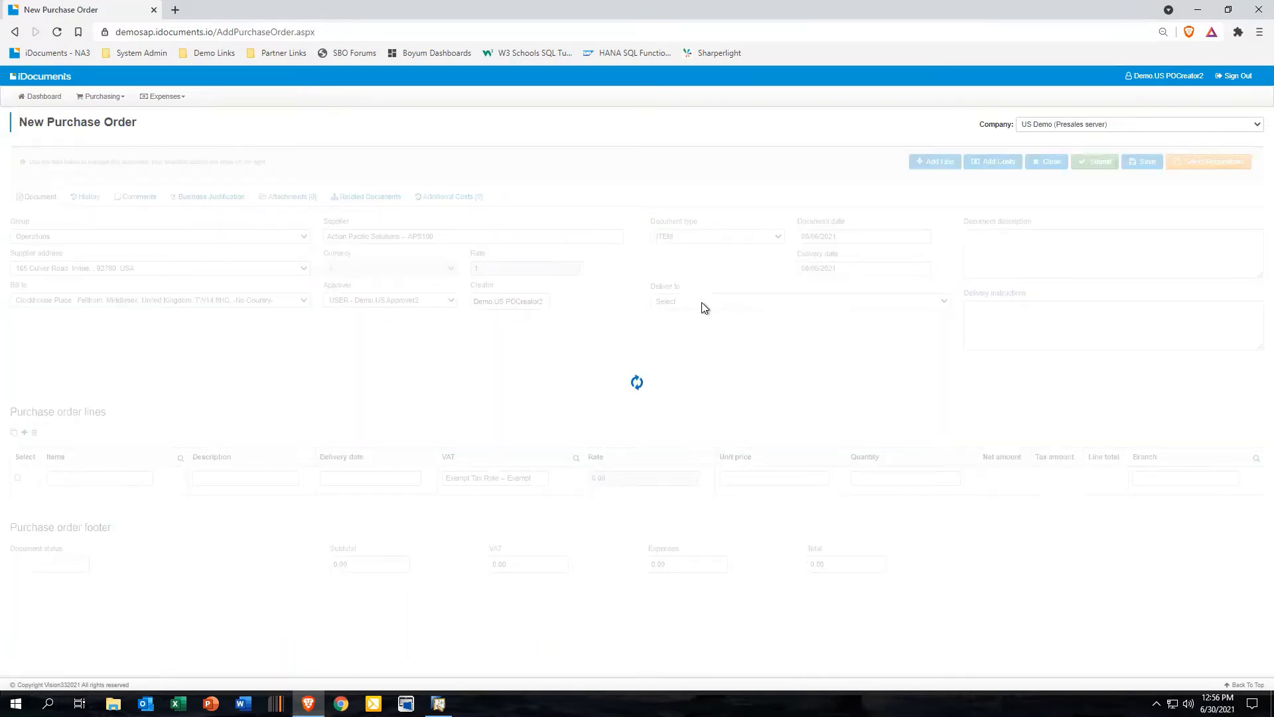
Step: Choose the Morton Street, New York delivery address and add item BS100, Bar Stock 2ga Steel 2in x 8ft, to the first order line
left_click(703, 302)
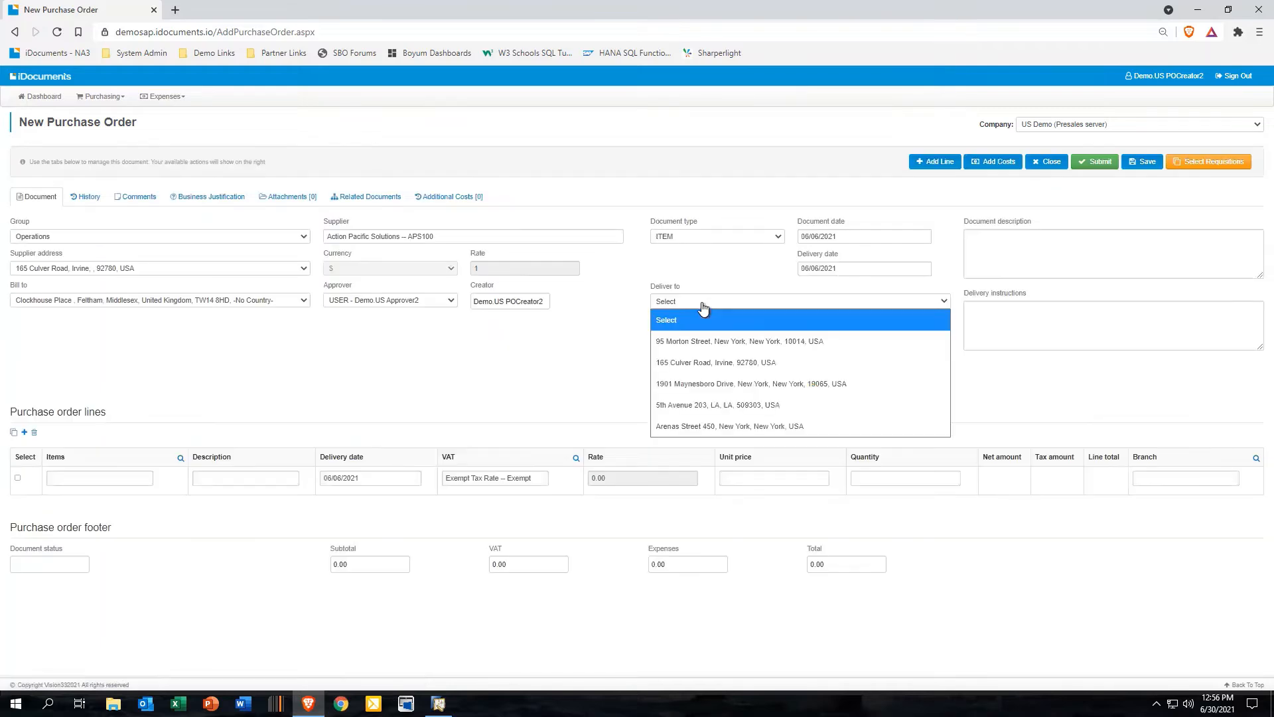
left_click(707, 341)
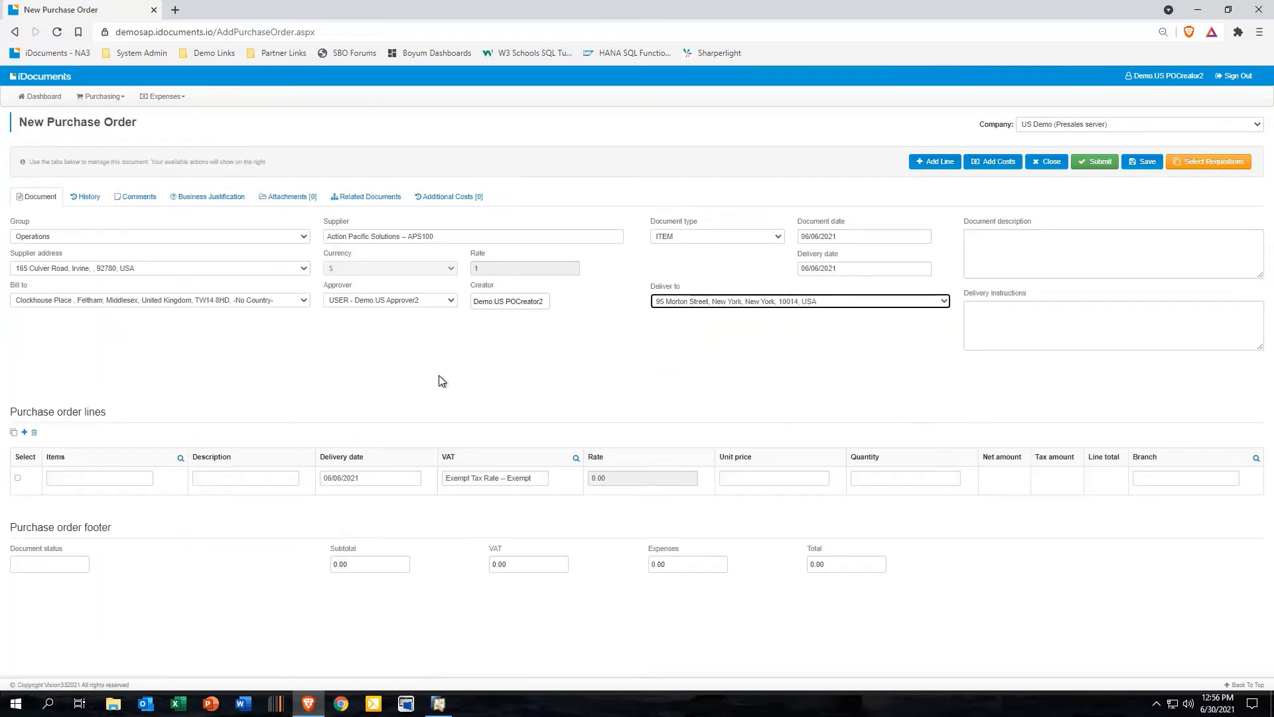
left_click(99, 476)
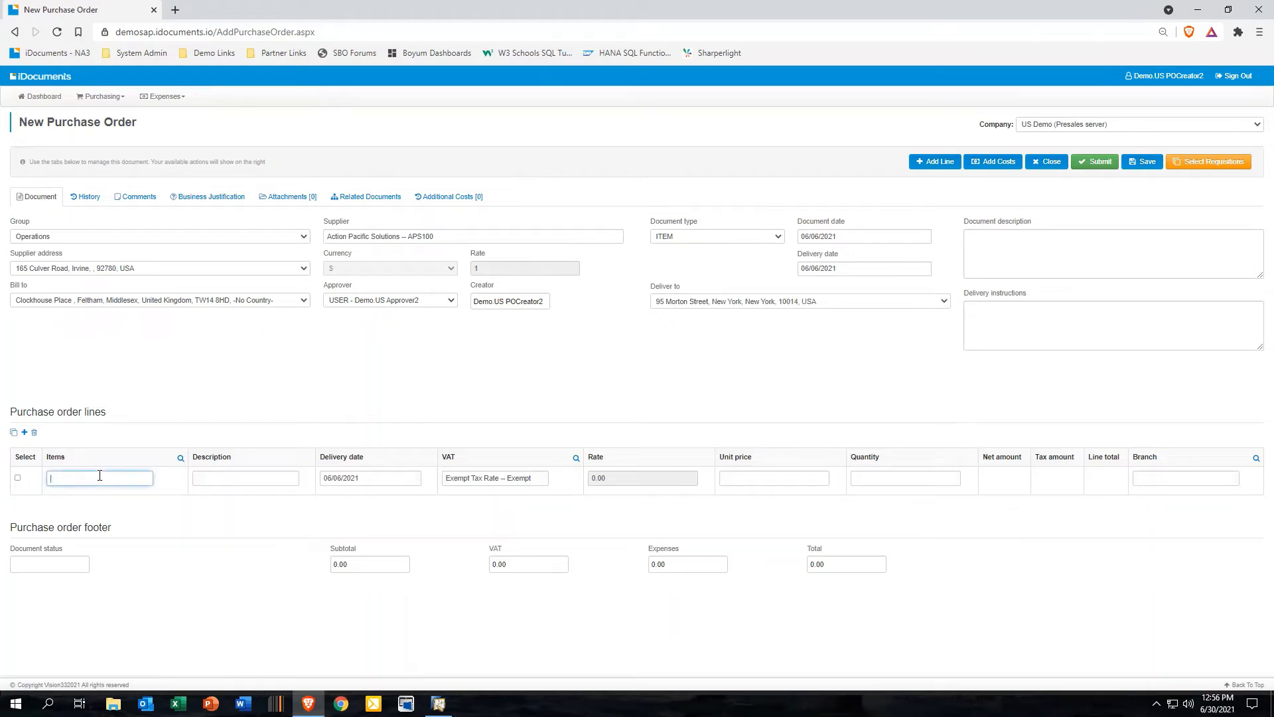
type("bs")
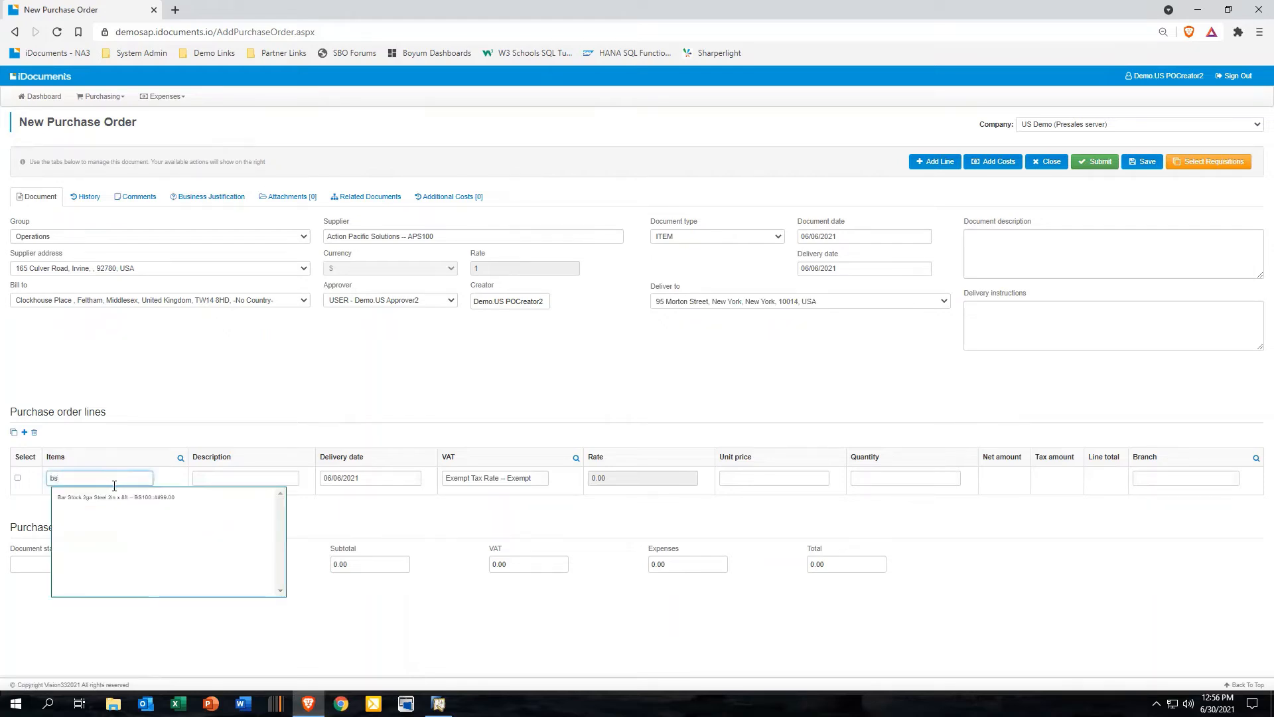
left_click(118, 497)
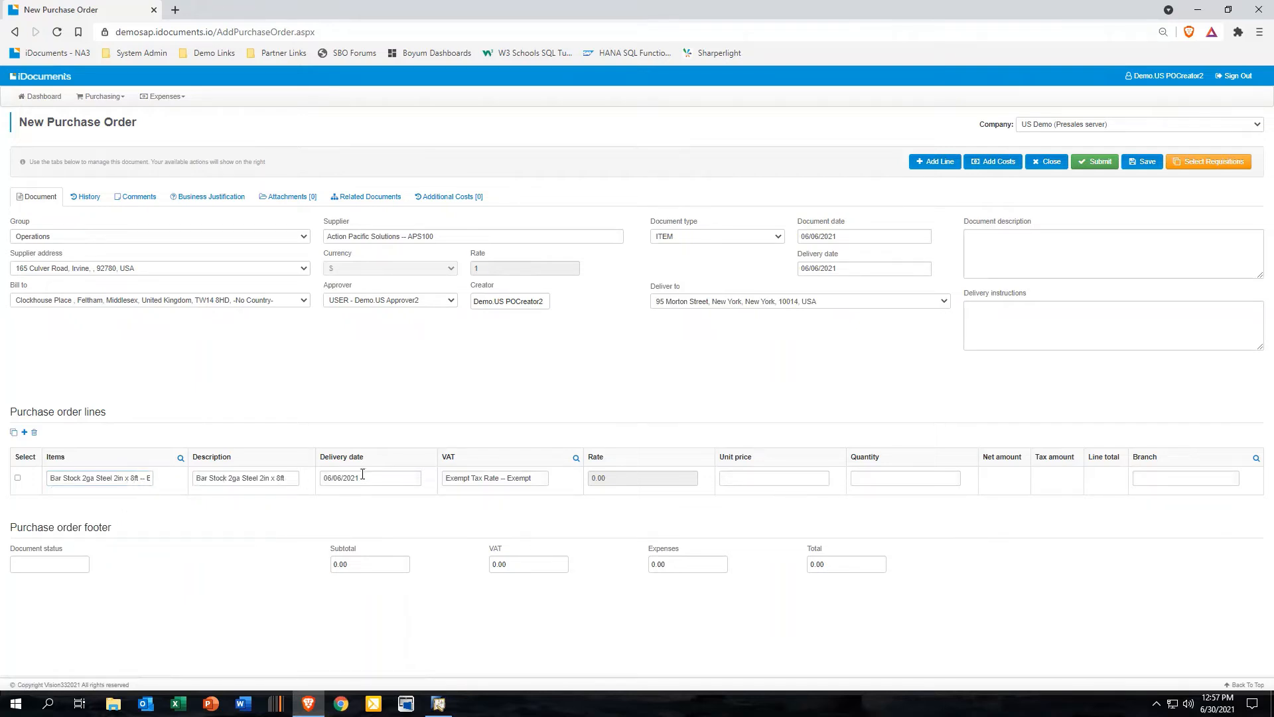
Step: Set the line's unit price to 99, quantity to 1 and branch to Los Angeles Branch (LA_B), and submit the purchase order
left_click(783, 477)
key("Tab")
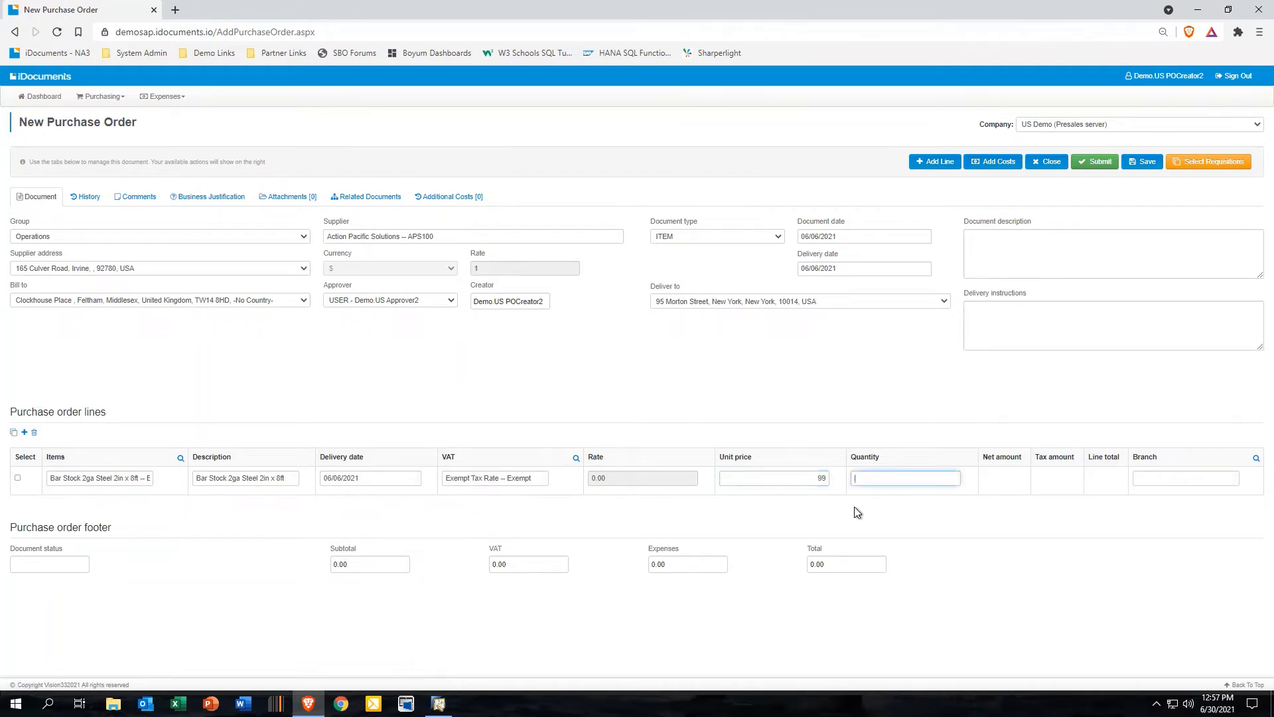
key("Tab")
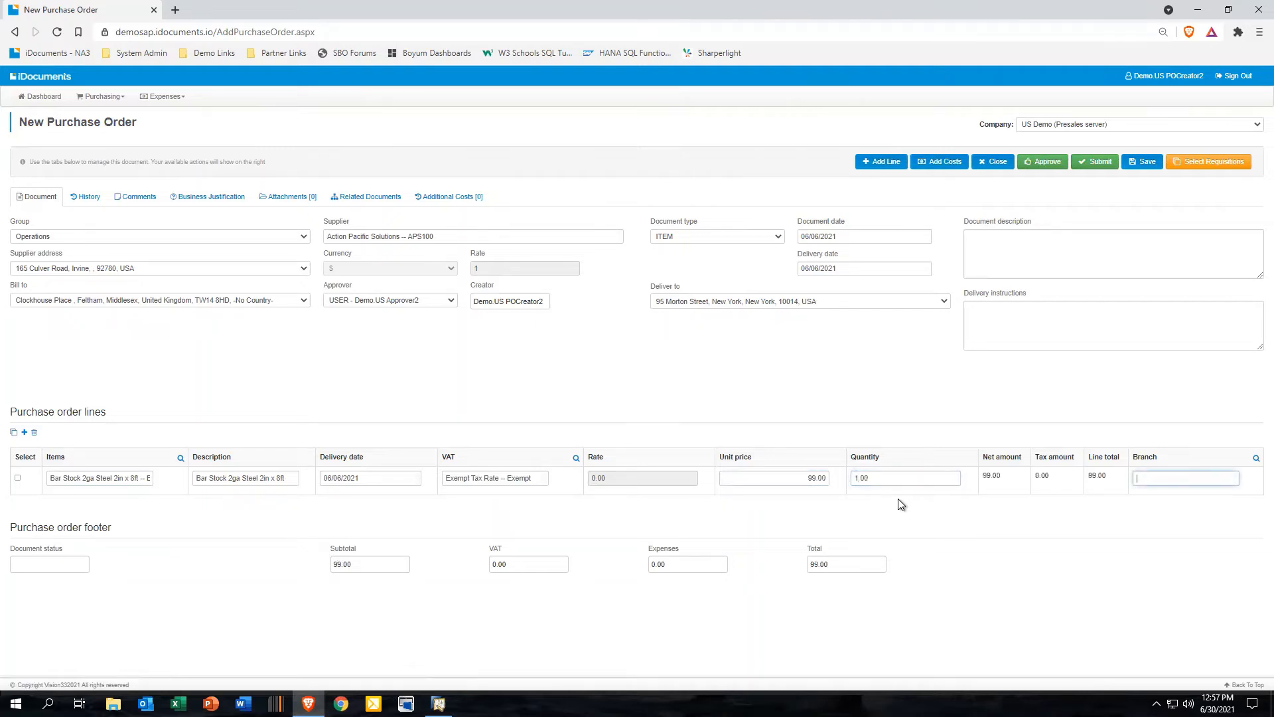
left_click(1254, 460)
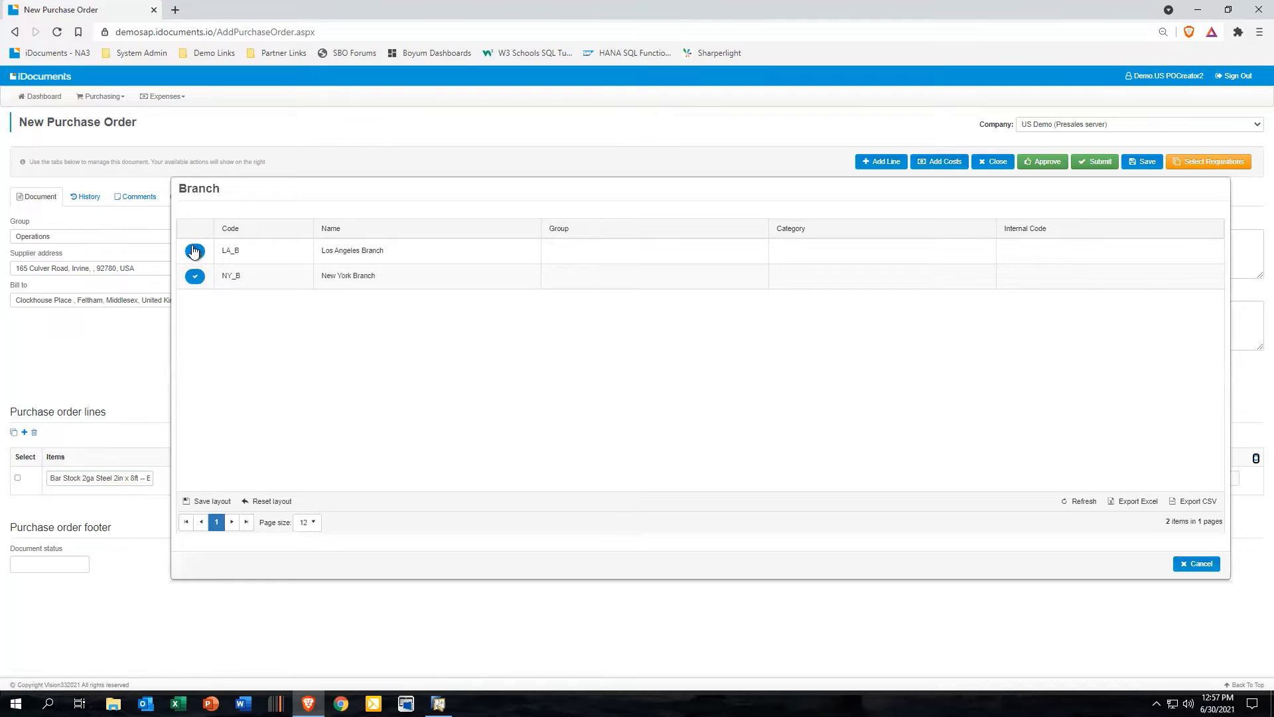
left_click(194, 251)
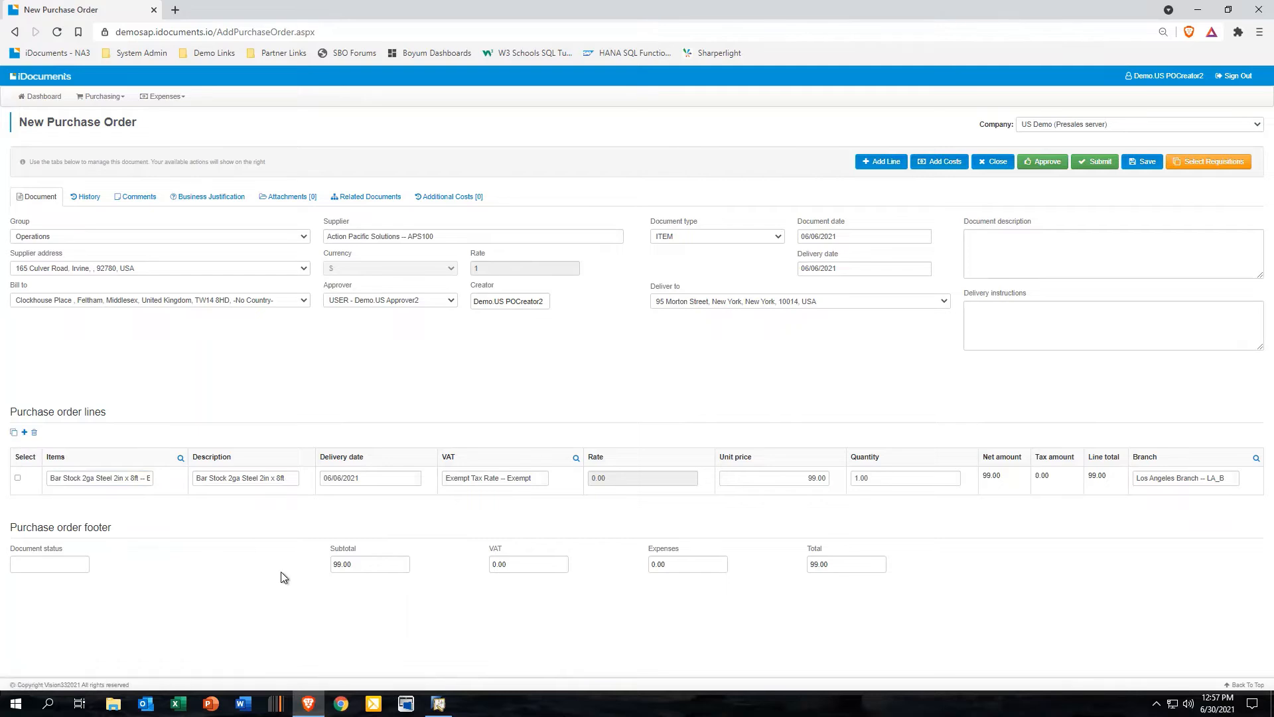
left_click(1096, 163)
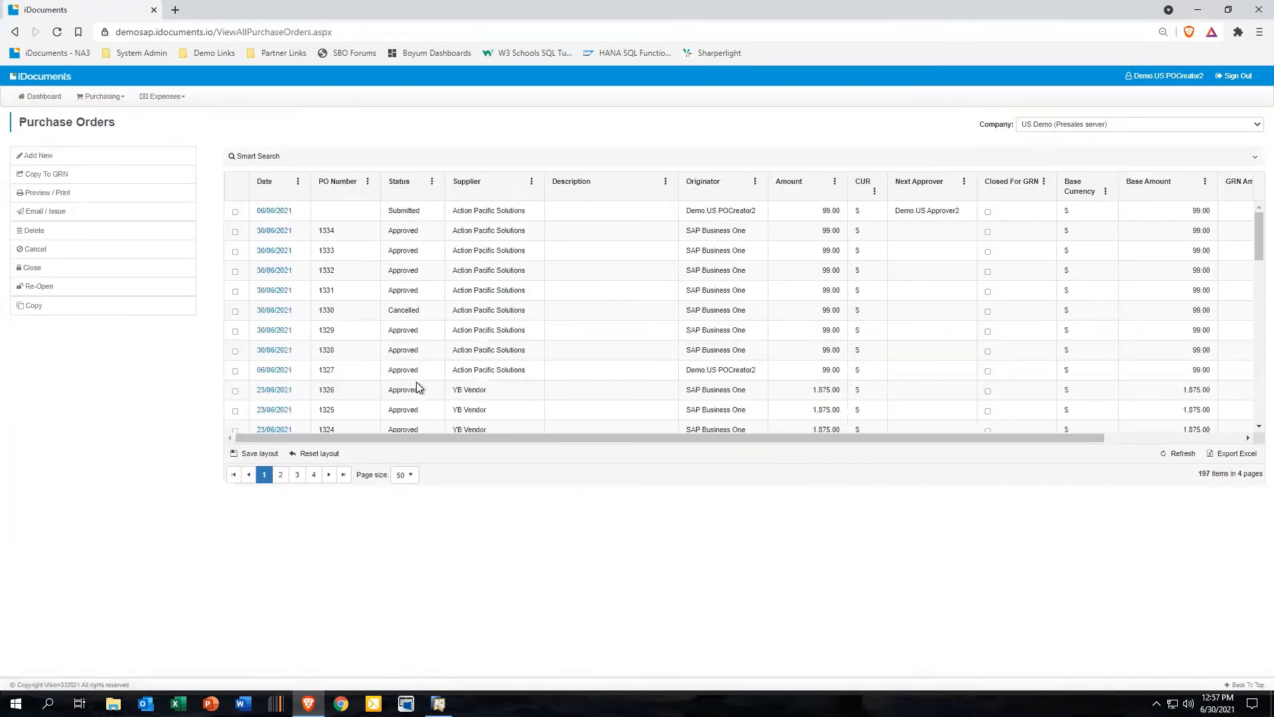
Step: Sign out and sign in with the saved username and password of the approver account
mouse_move(308, 703)
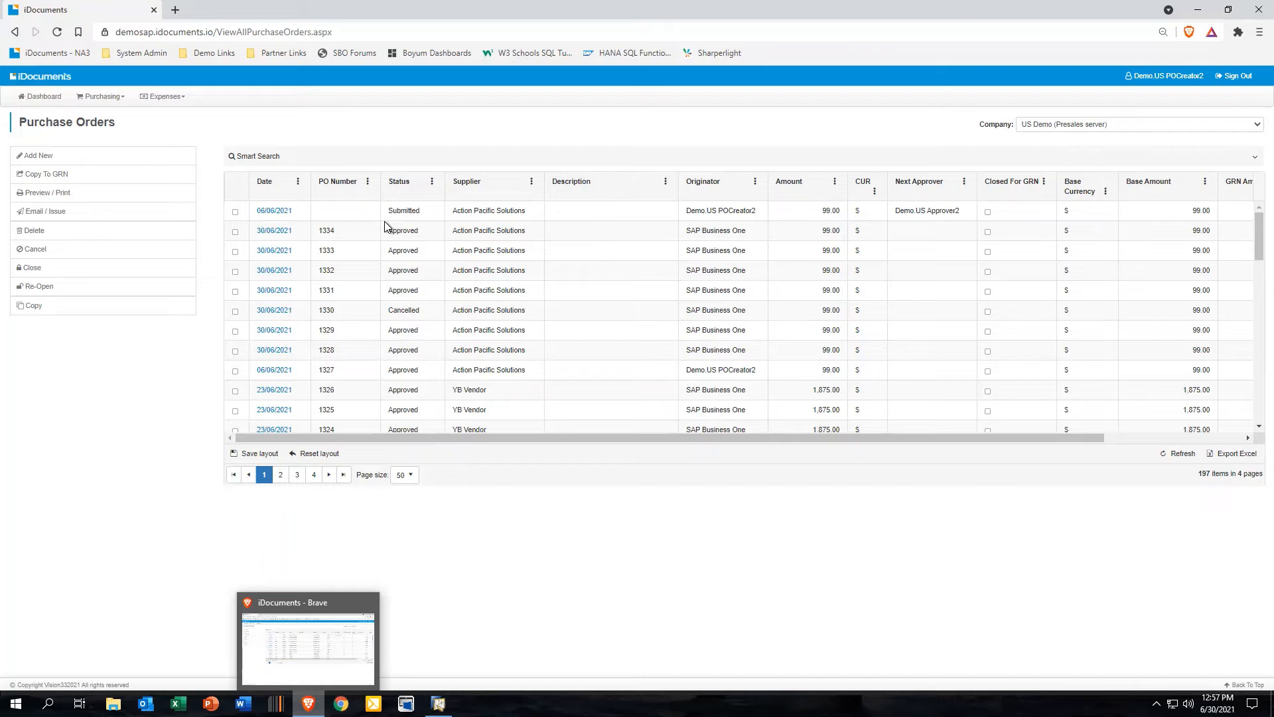
left_click(1237, 77)
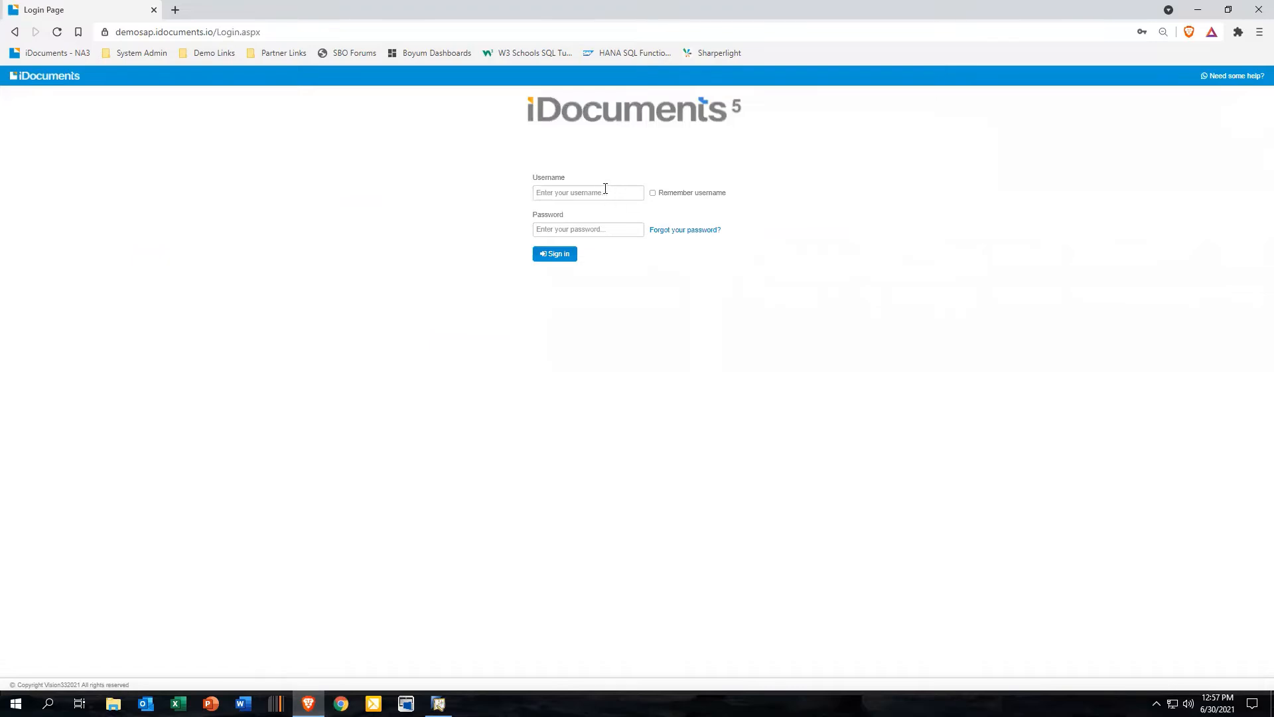
left_click(605, 191)
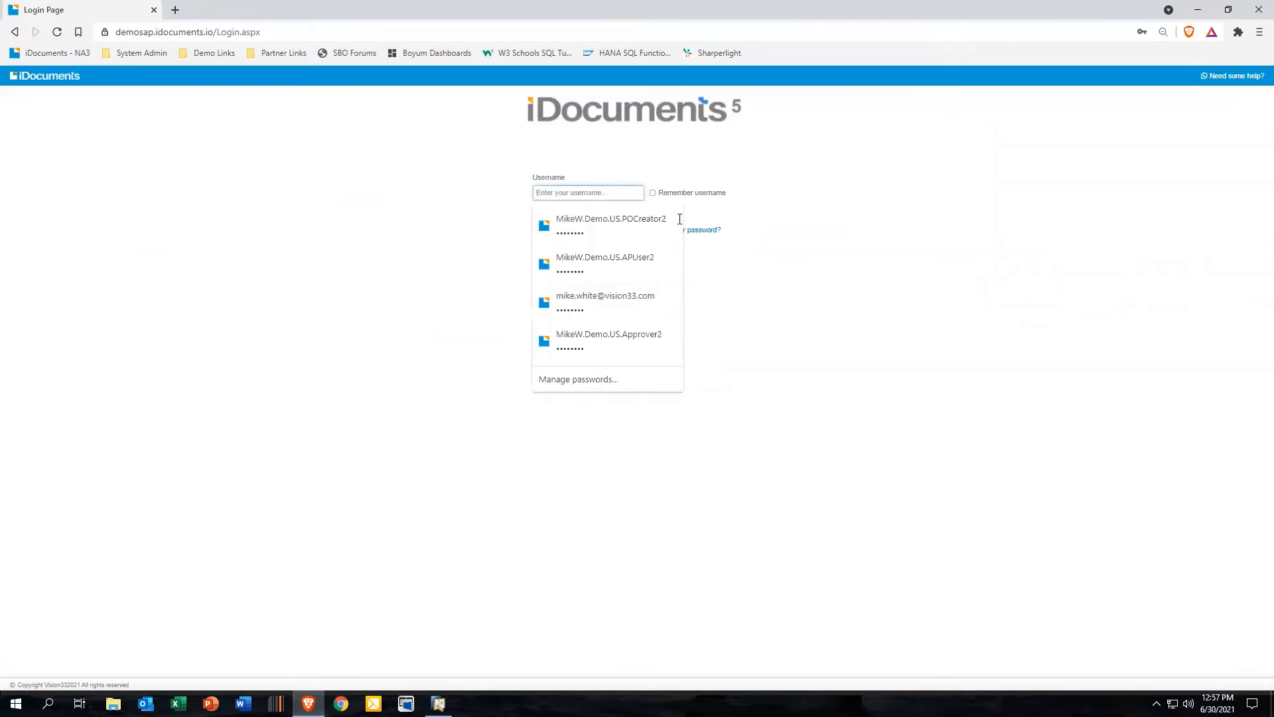
left_click(638, 332)
left_click(559, 257)
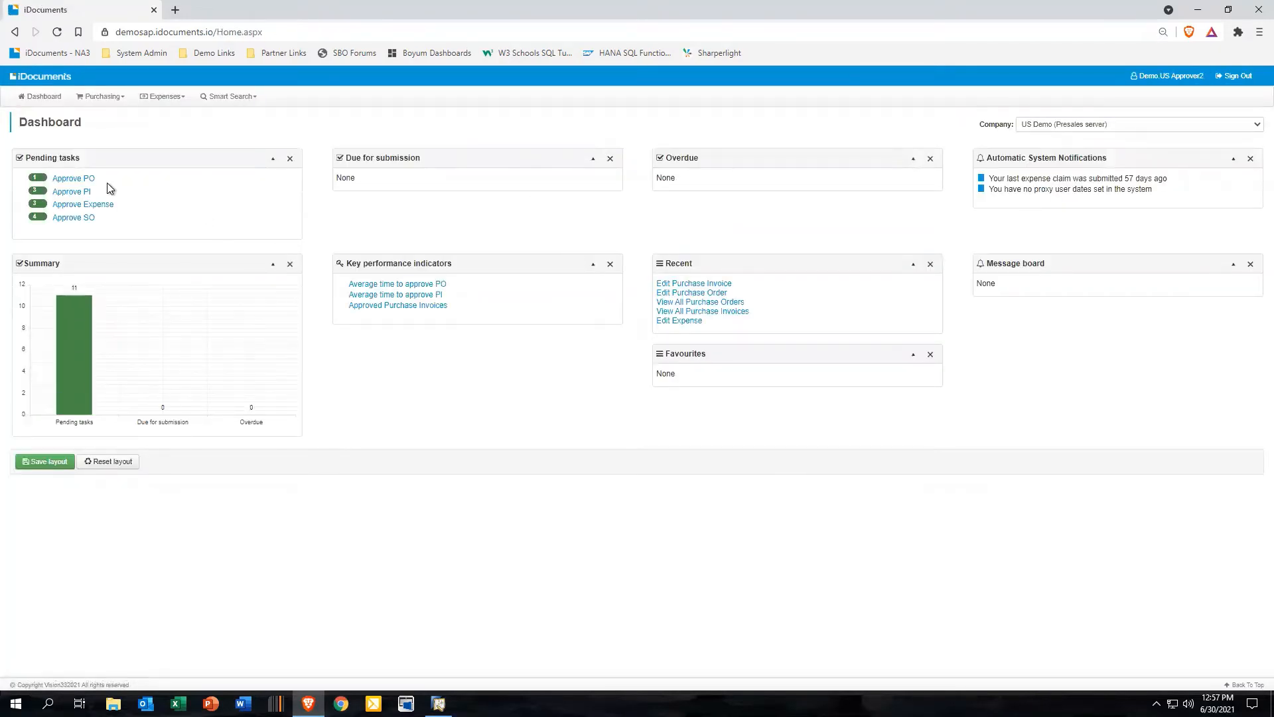
Step: Open the submitted Action Pacific Solutions purchase order from the pending PO approvals and approve it
left_click(73, 180)
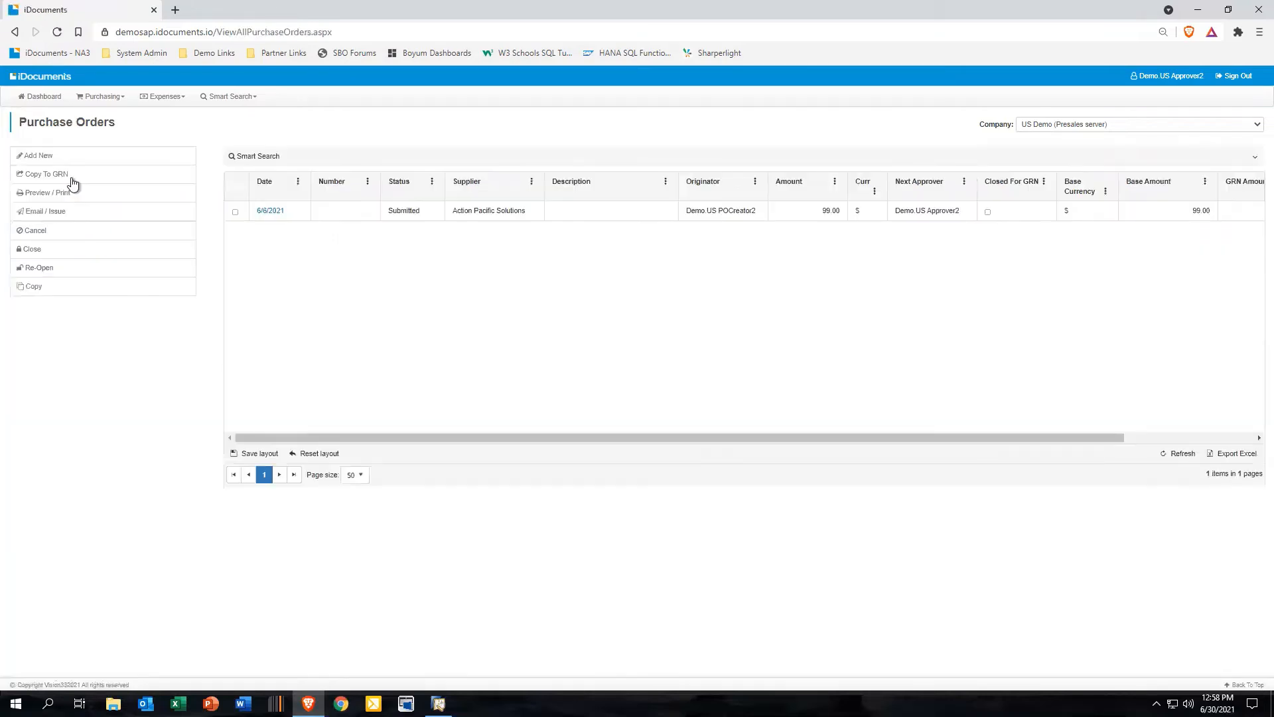
left_click(272, 211)
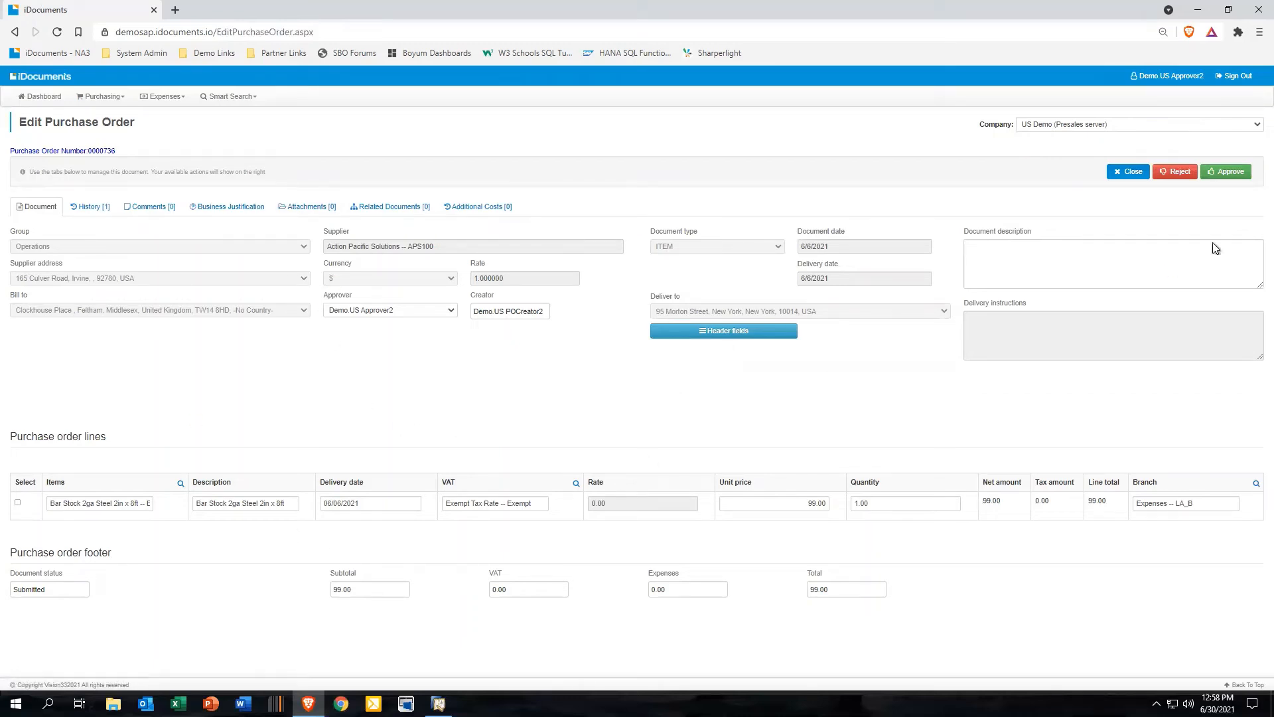
left_click(1227, 172)
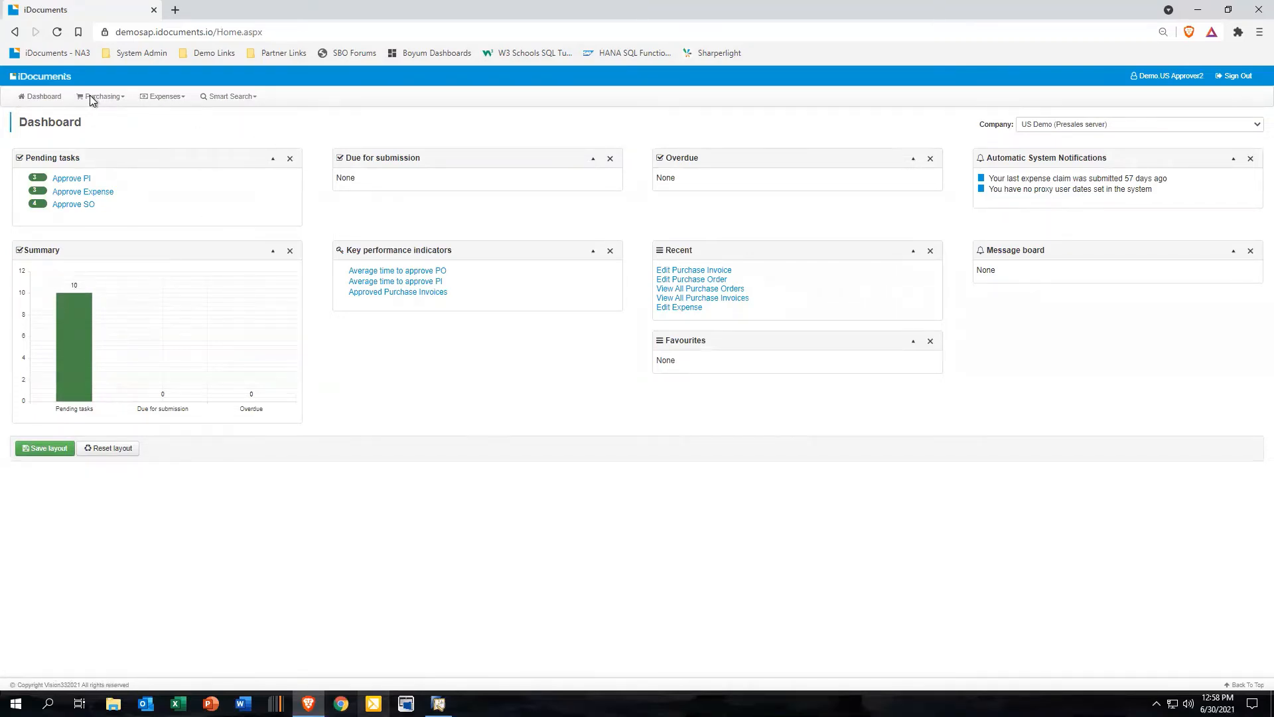
Step: View the purchase orders list and check the GRN and outstanding amounts of the newly approved Action Pacific Solutions order
left_click(118, 97)
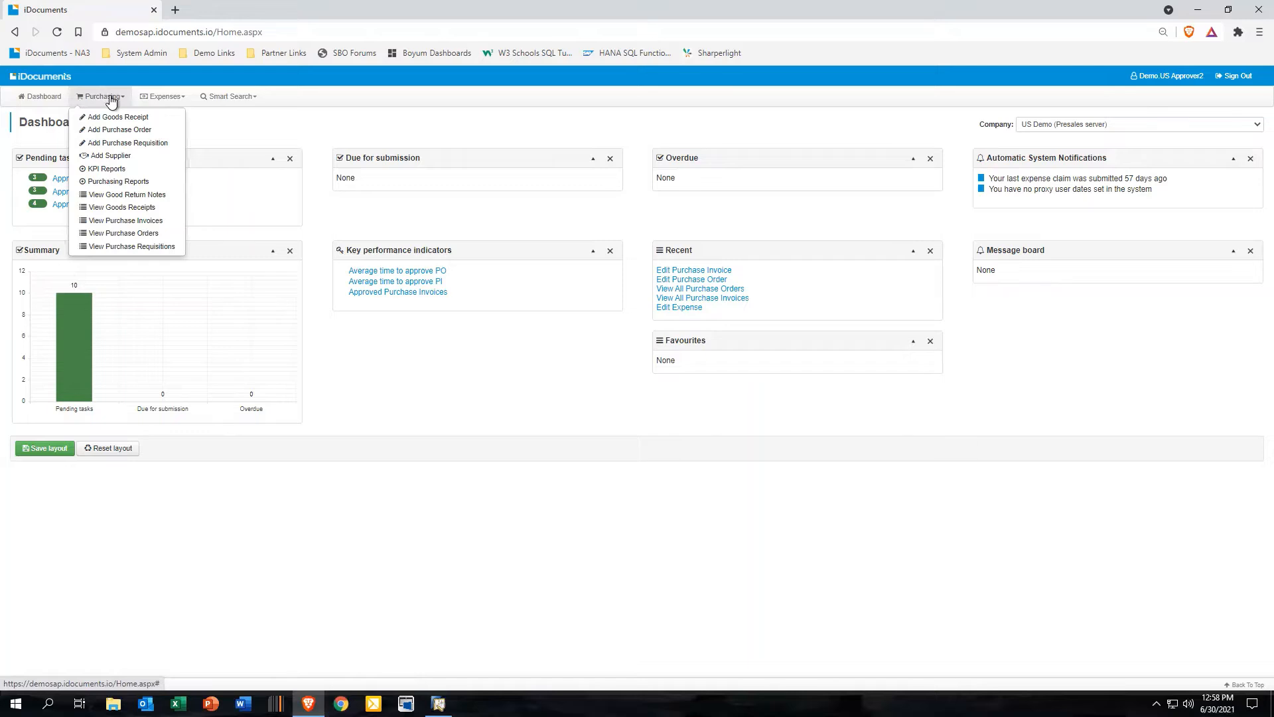
left_click(145, 224)
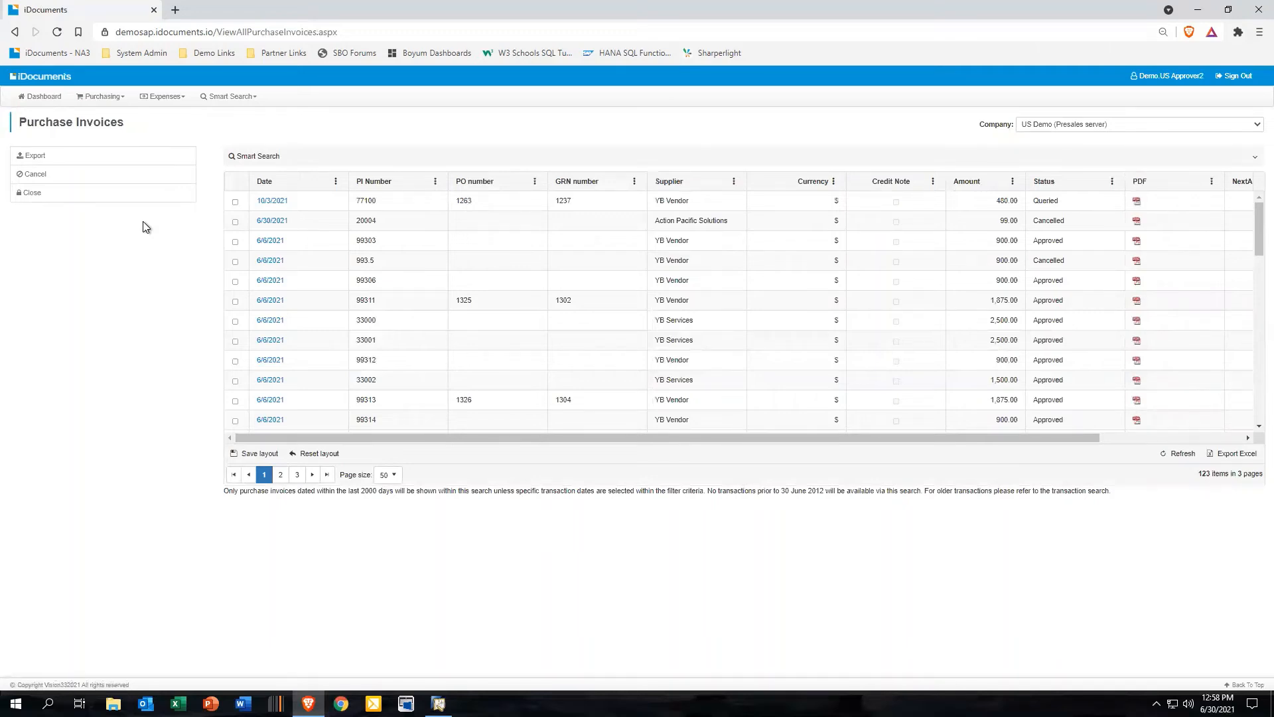
left_click(102, 96)
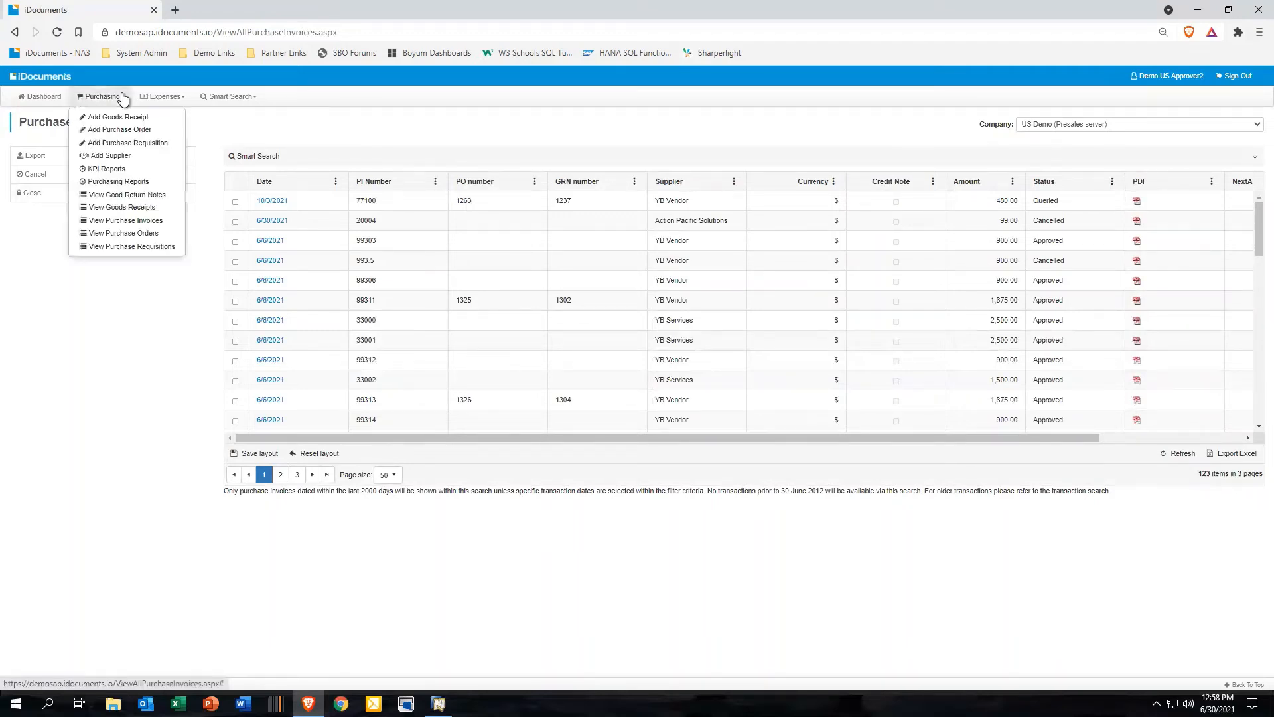
left_click(141, 235)
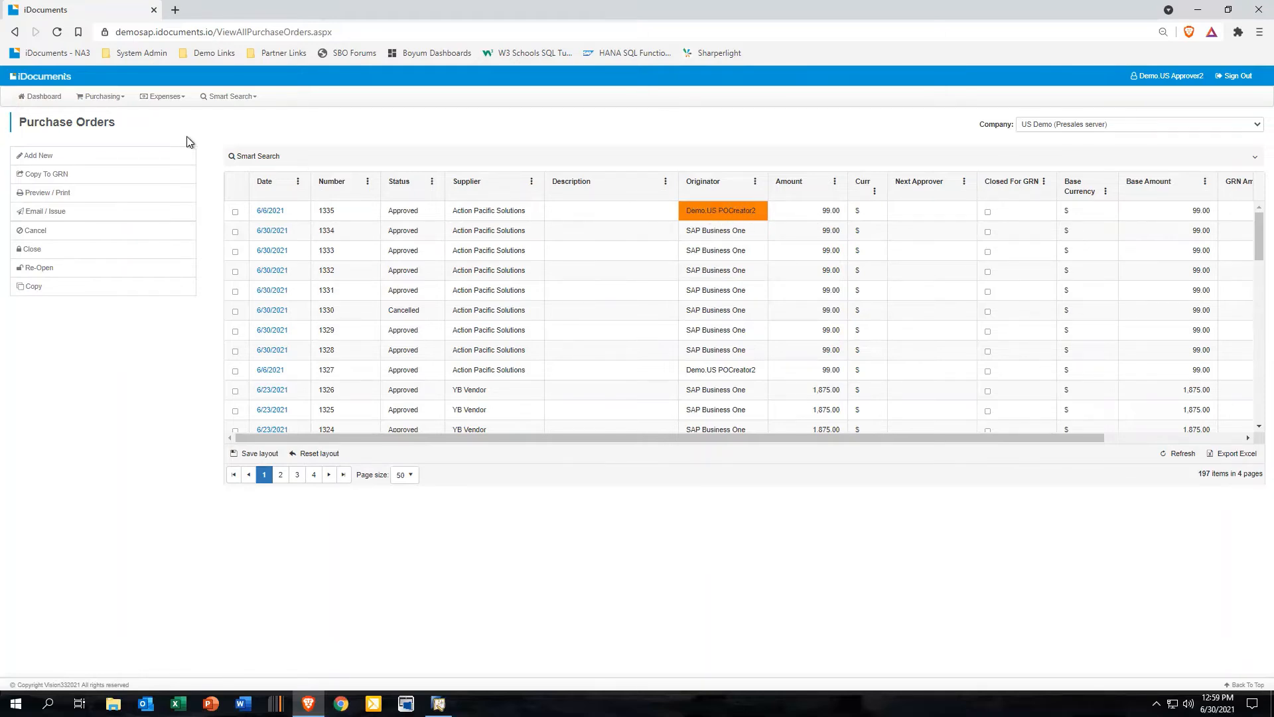
left_click(123, 98)
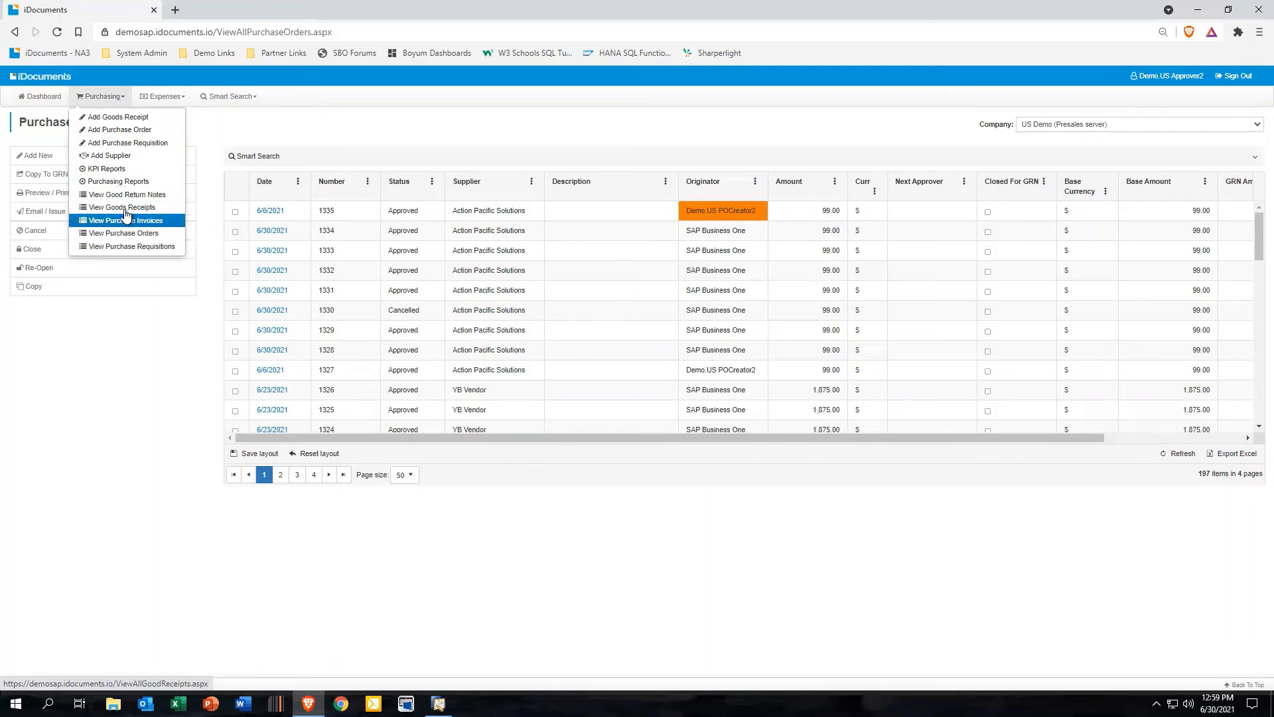
left_click(130, 234)
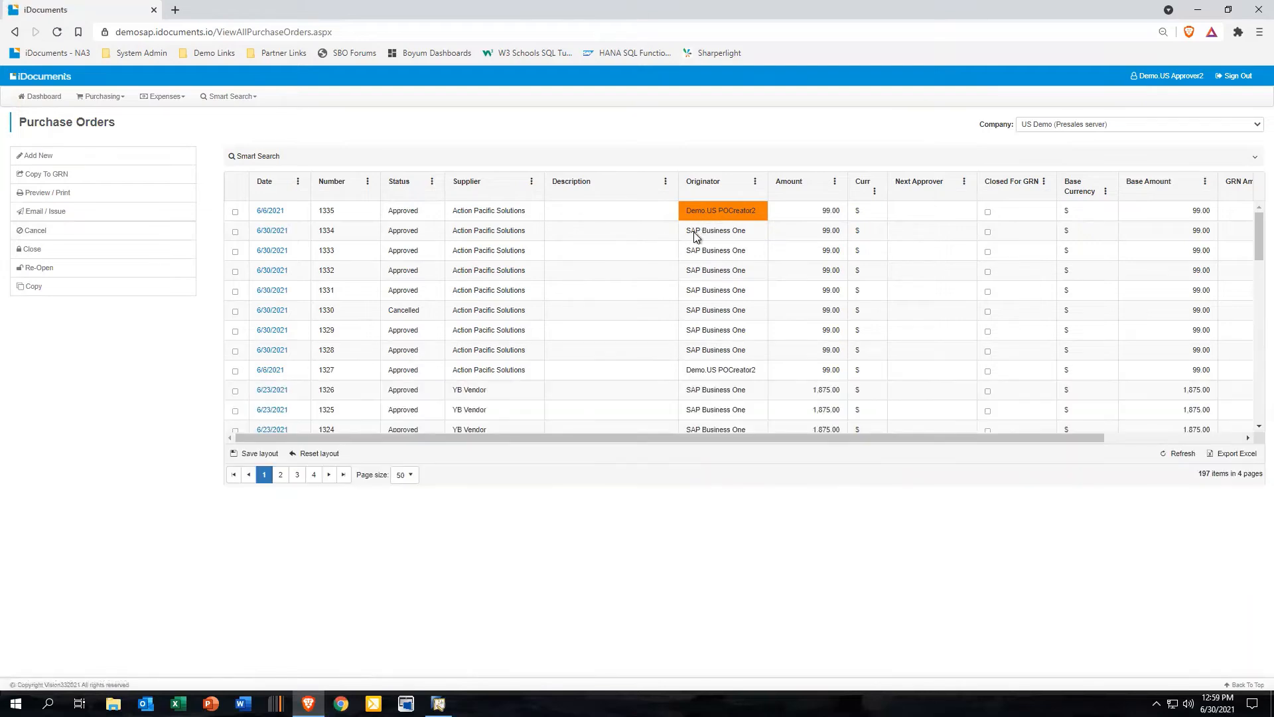
left_click_drag(691, 435, 957, 431)
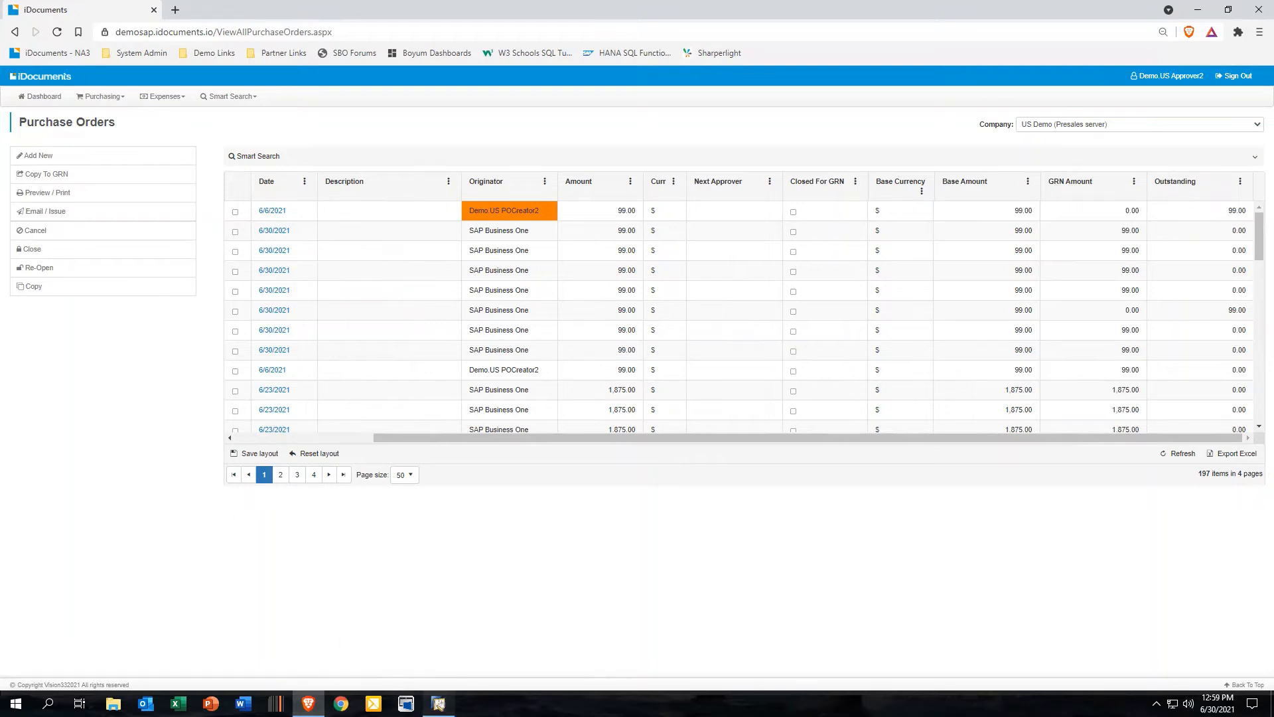
Step: Switch to SAP Business One and open the most recent purchase order in Purchasing - A/P
left_click(439, 704)
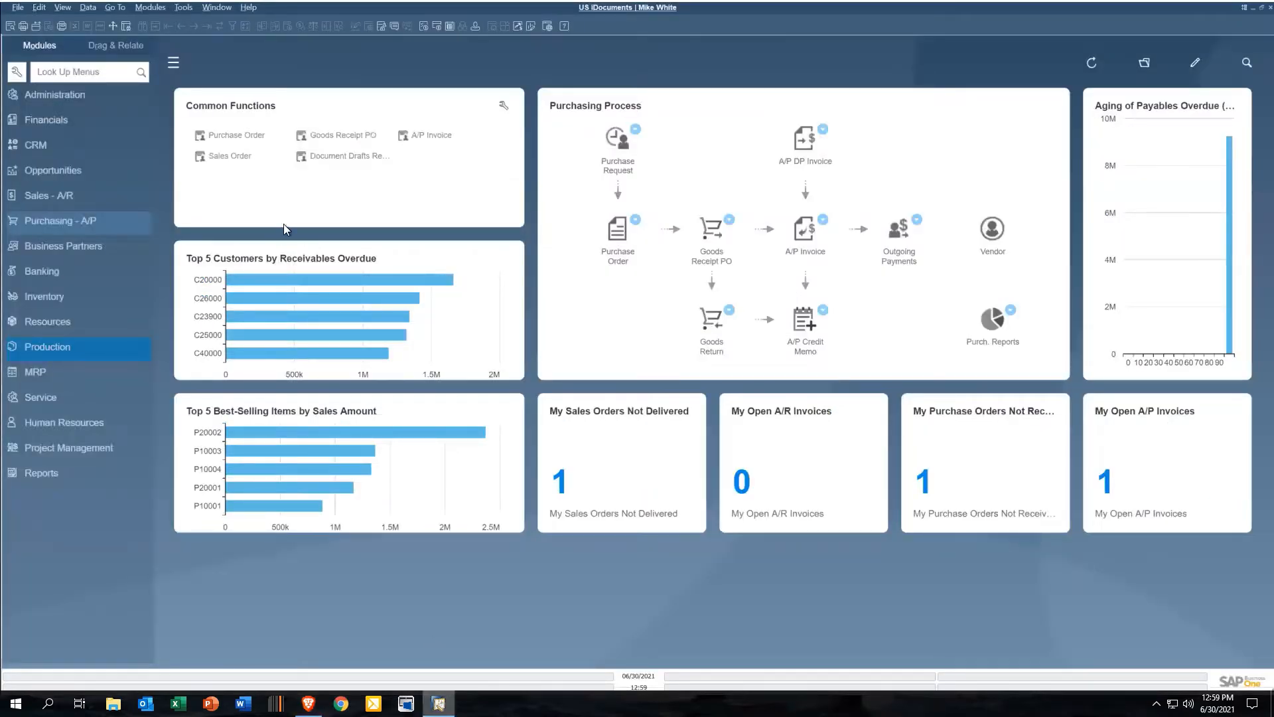
left_click(62, 219)
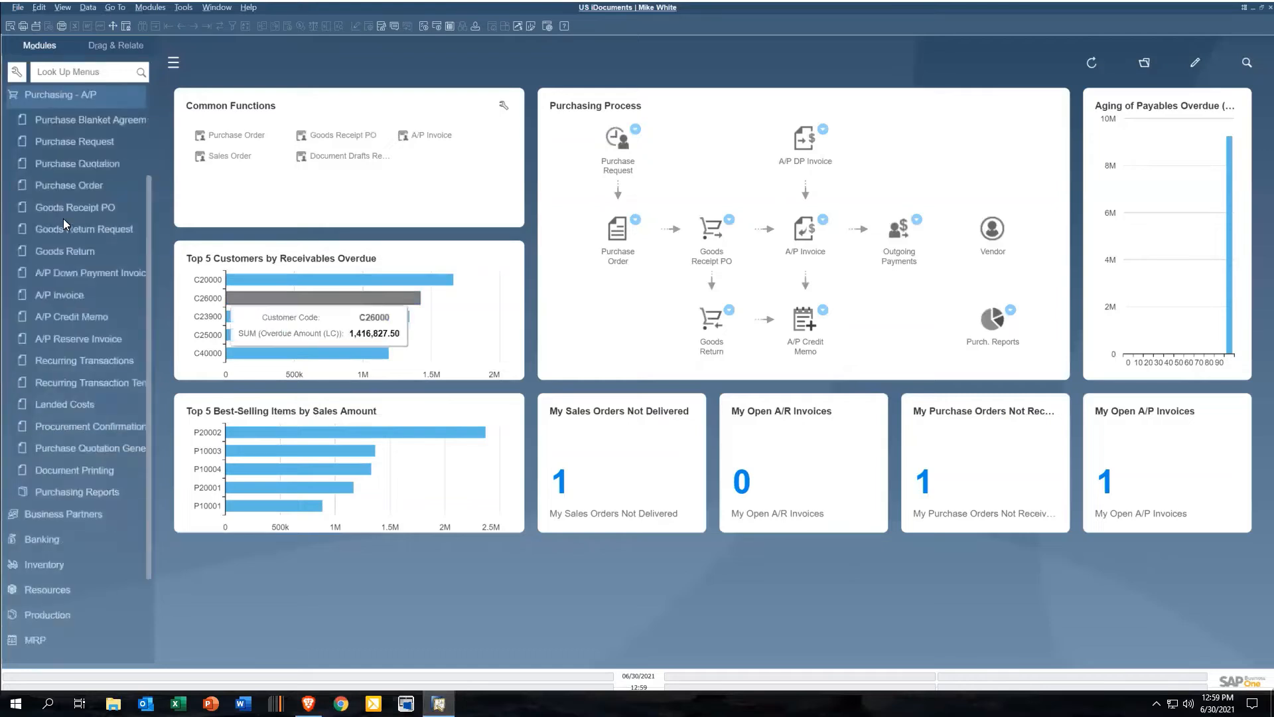
left_click(91, 185)
left_click(206, 27)
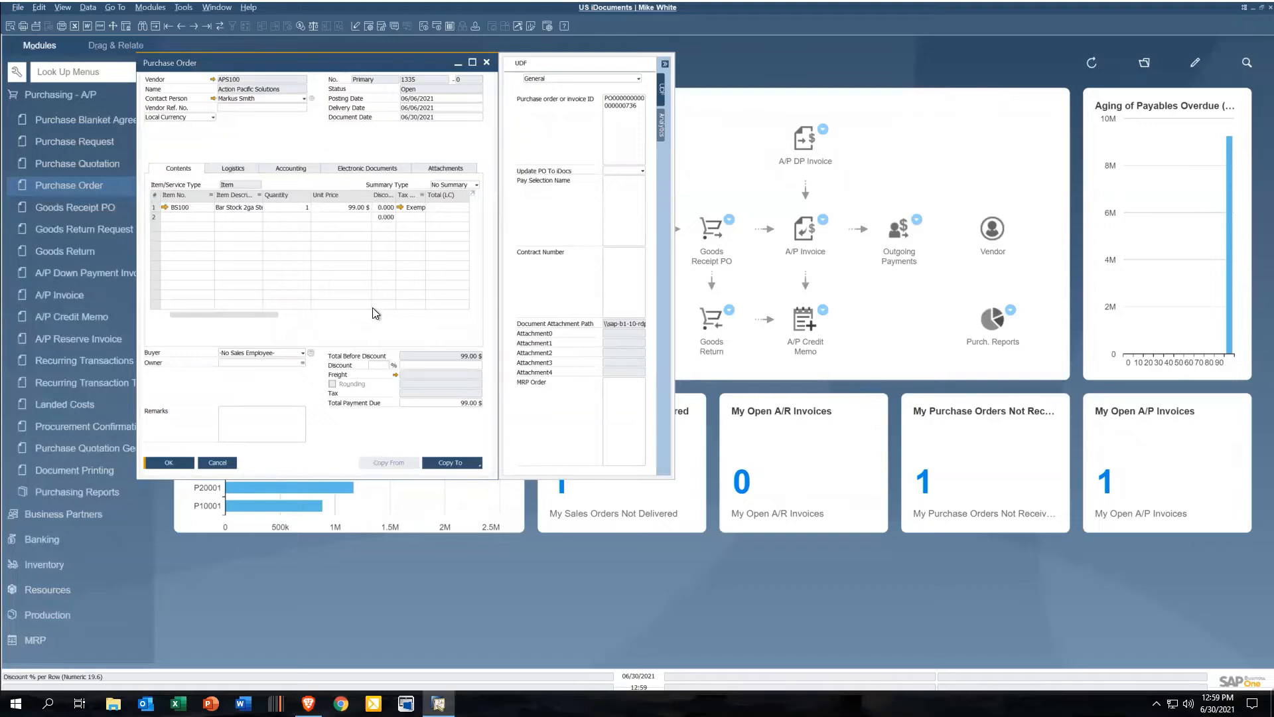
Step: Copy the purchase order to a Goods Receipt PO and add the receipt
left_click(478, 465)
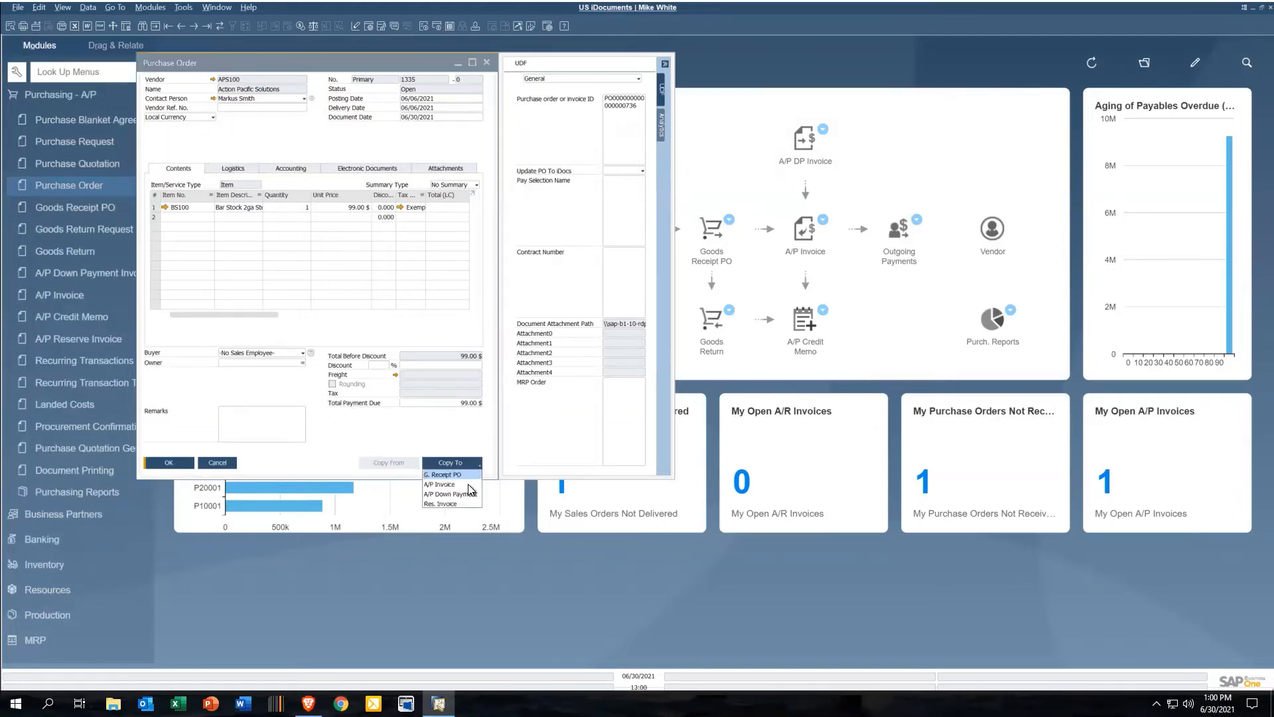
left_click(467, 473)
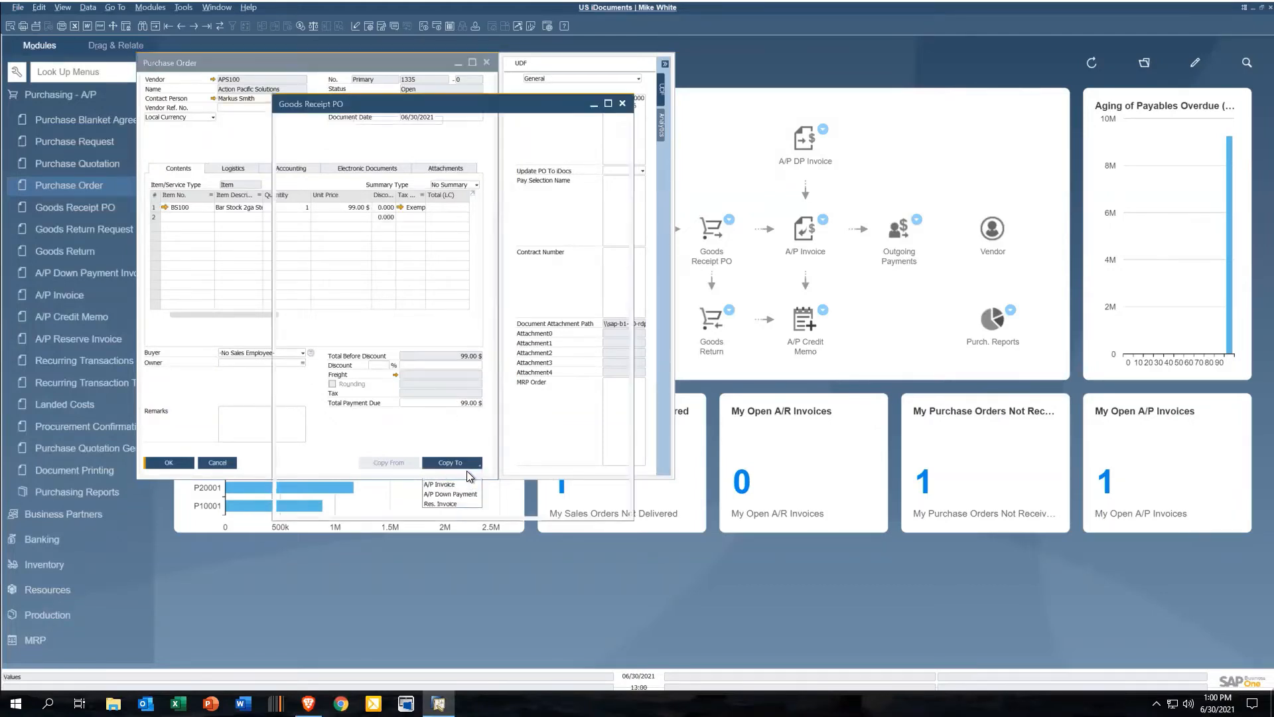
left_click(308, 502)
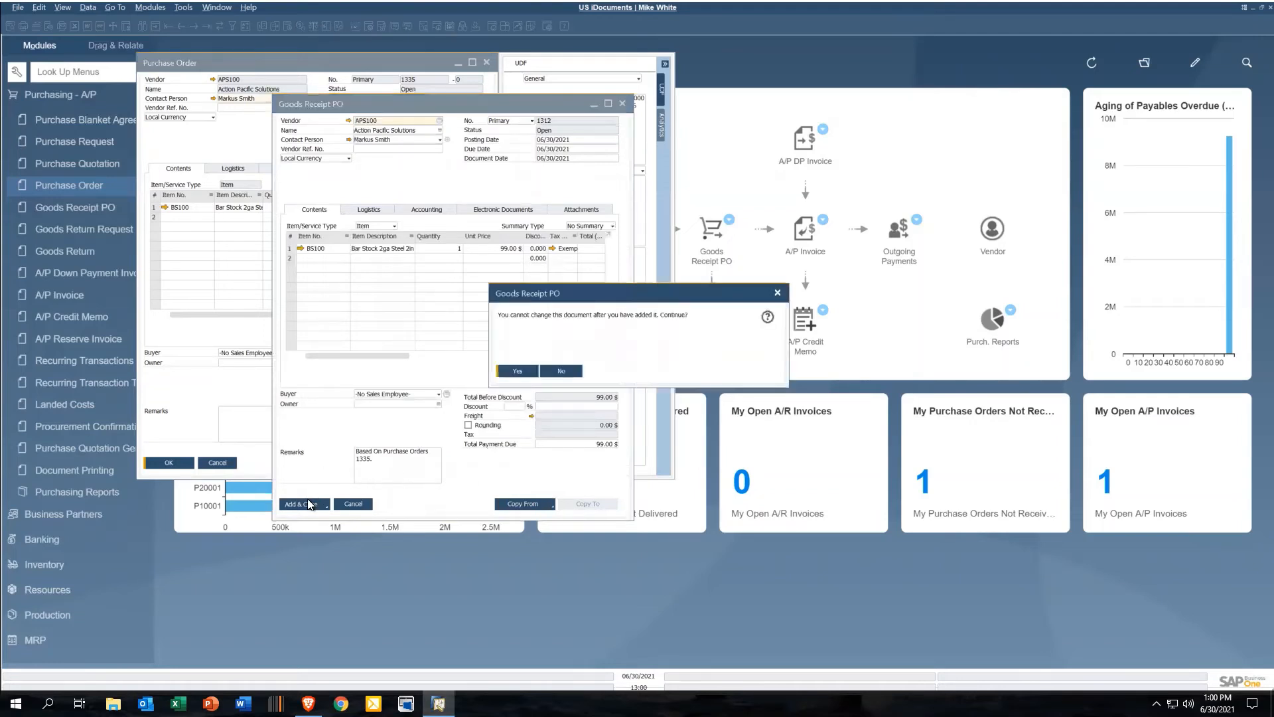
left_click(521, 366)
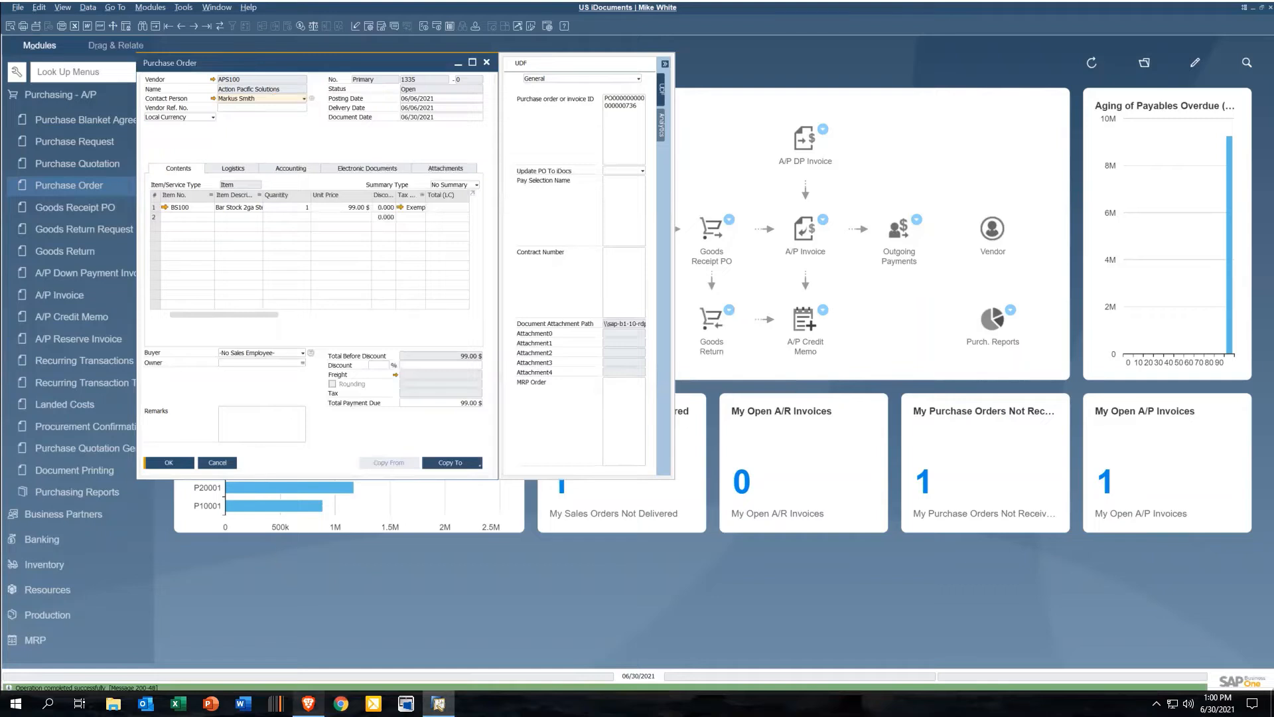
Step: Refresh the purchase order and examine its relationship map, moving the Purchase Order and Goods Receipt PO nodes apart
mouse_move(308, 704)
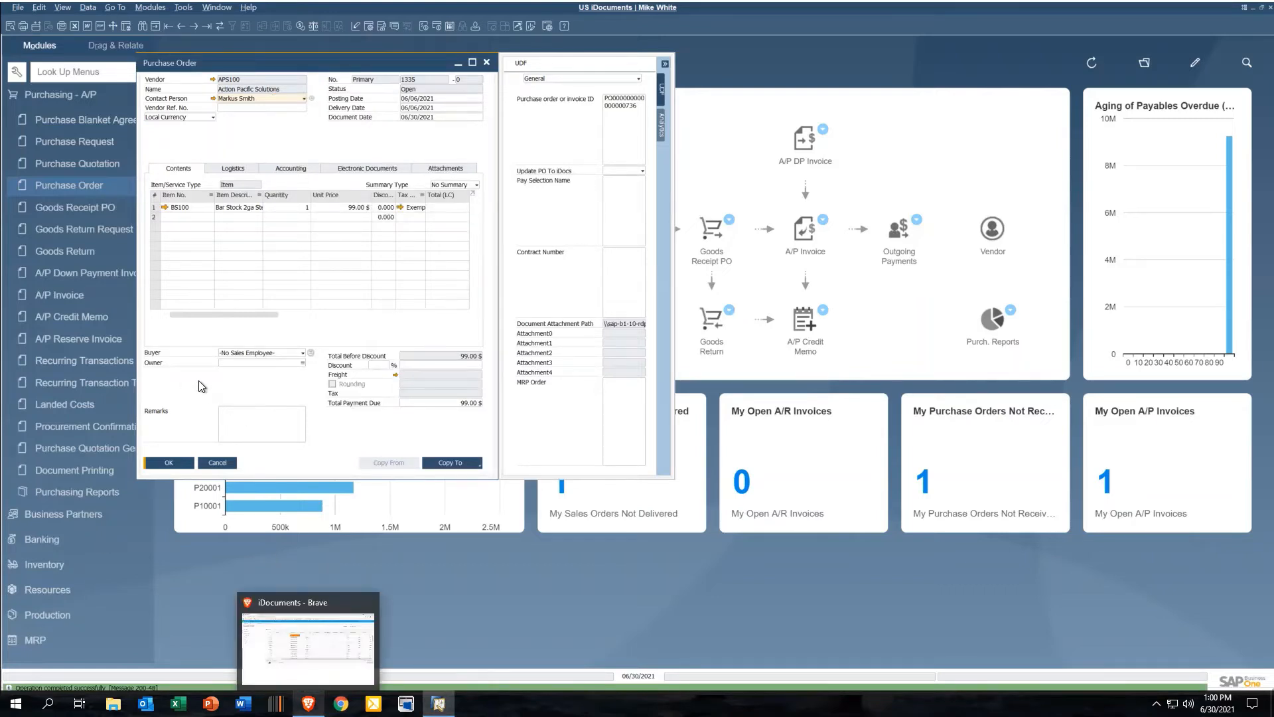
left_click(221, 27)
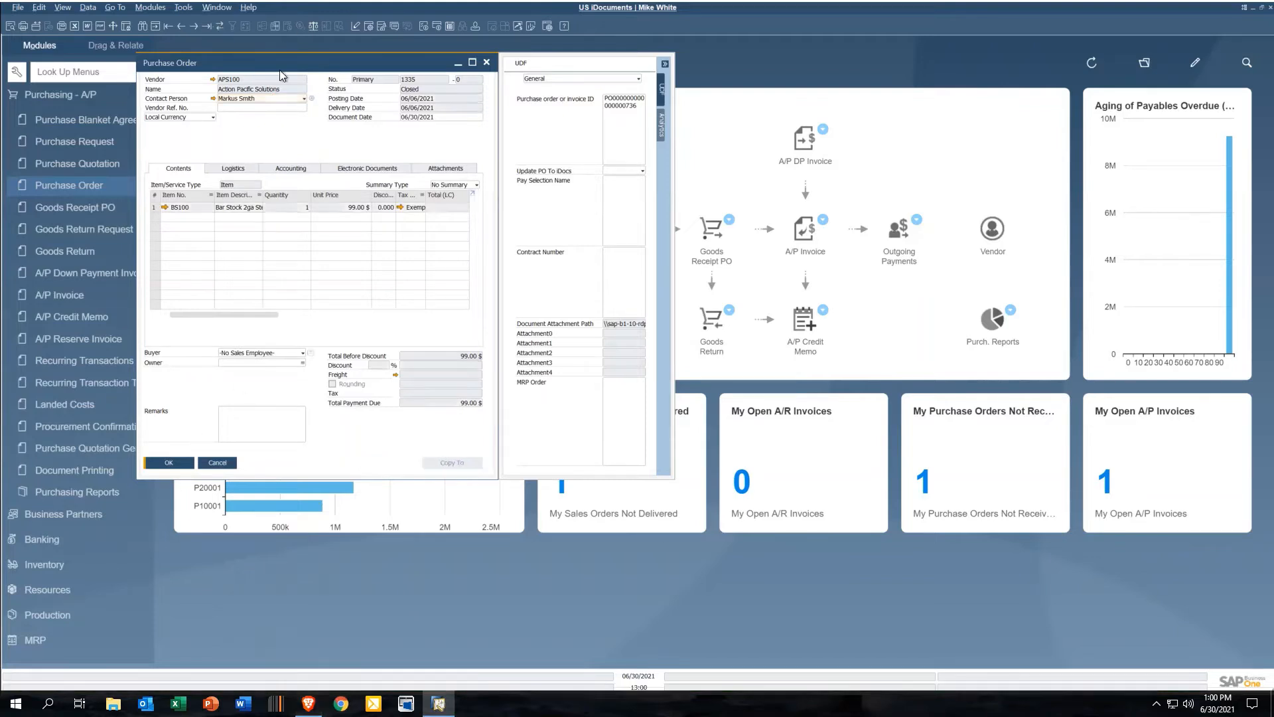
right_click(392, 143)
left_click(462, 270)
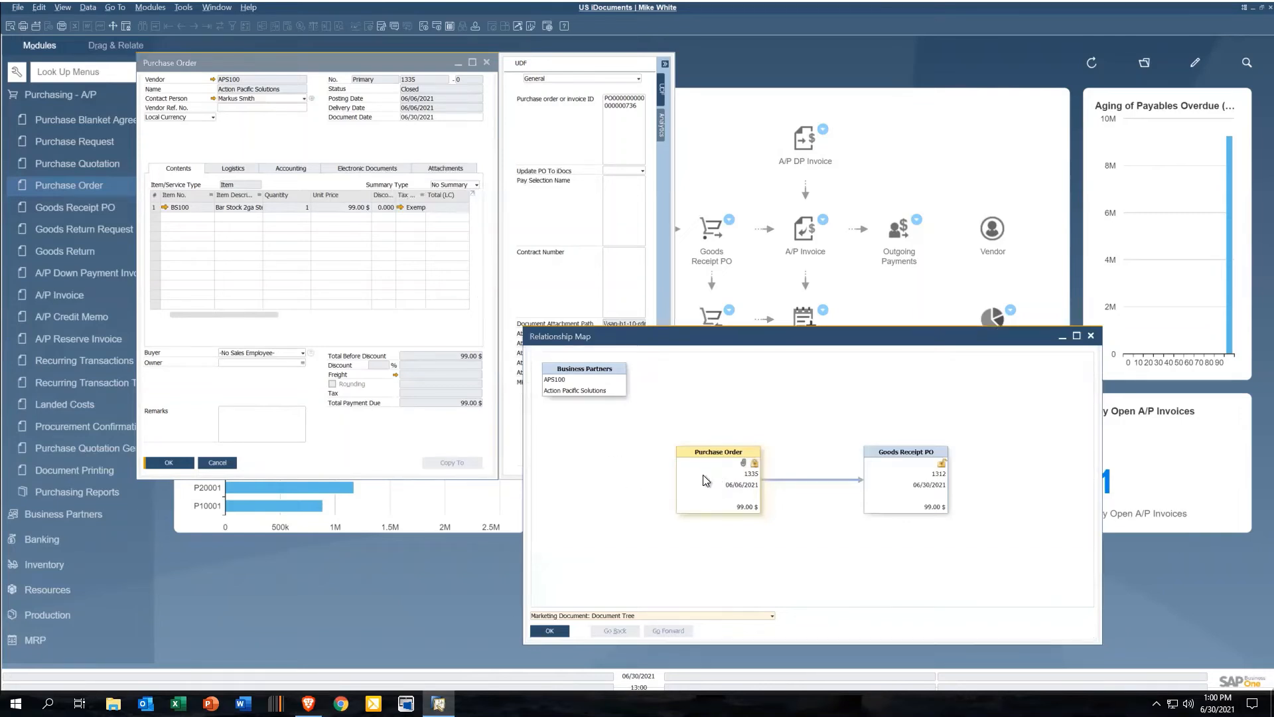
left_click_drag(708, 472, 690, 477)
left_click_drag(925, 487, 950, 505)
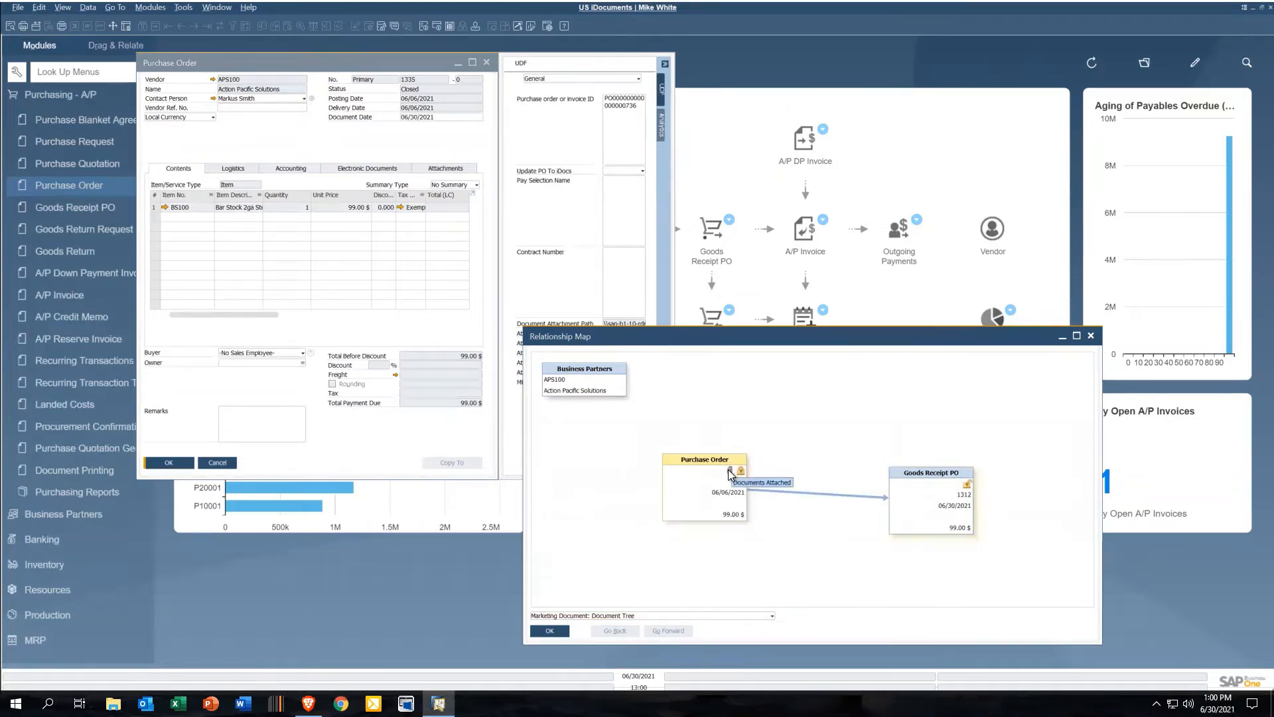
Step: Widen the purchase order's user-defined fields pane to read the document attachment path, and close the order and its relationship map
double_click(698, 492)
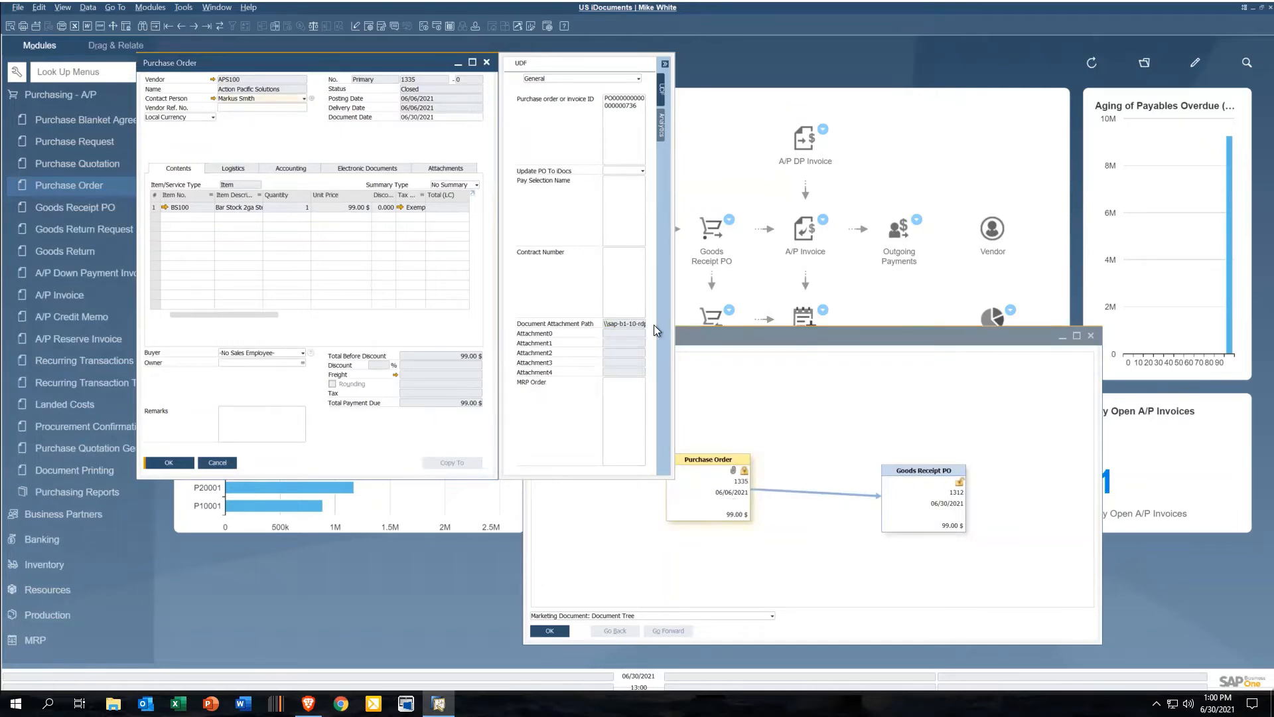
left_click_drag(675, 337, 863, 343)
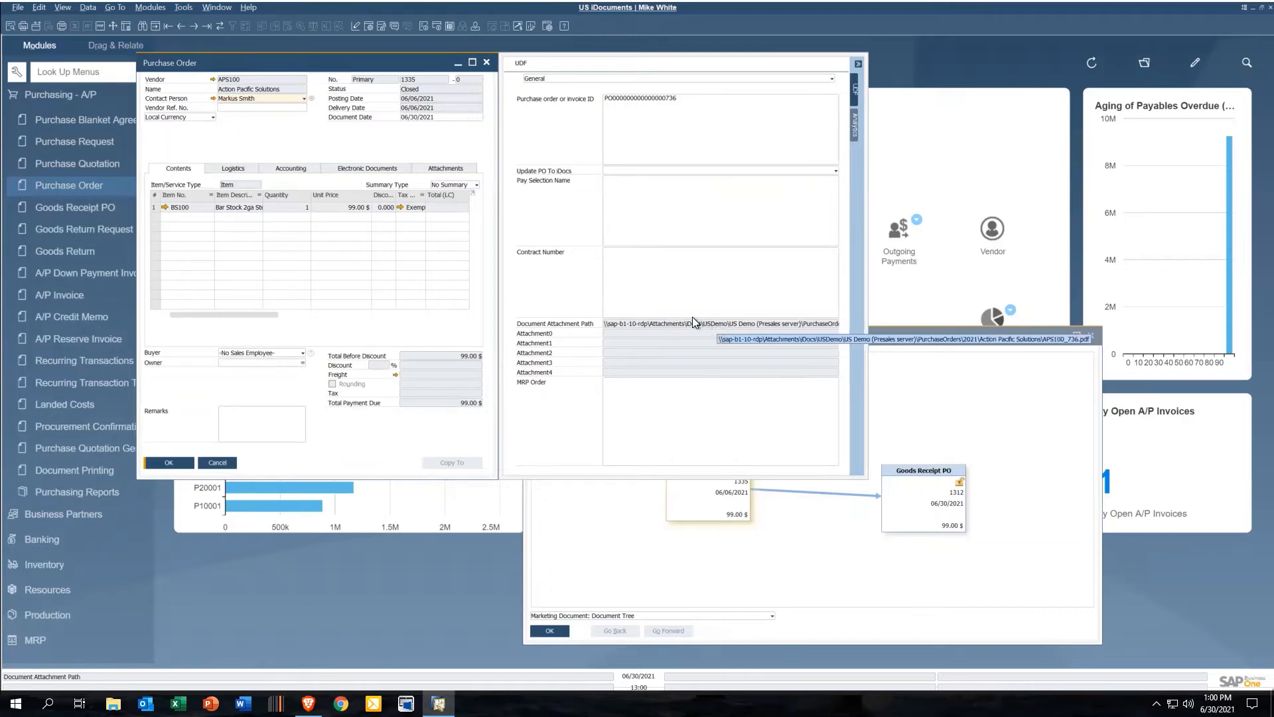
left_click(220, 461)
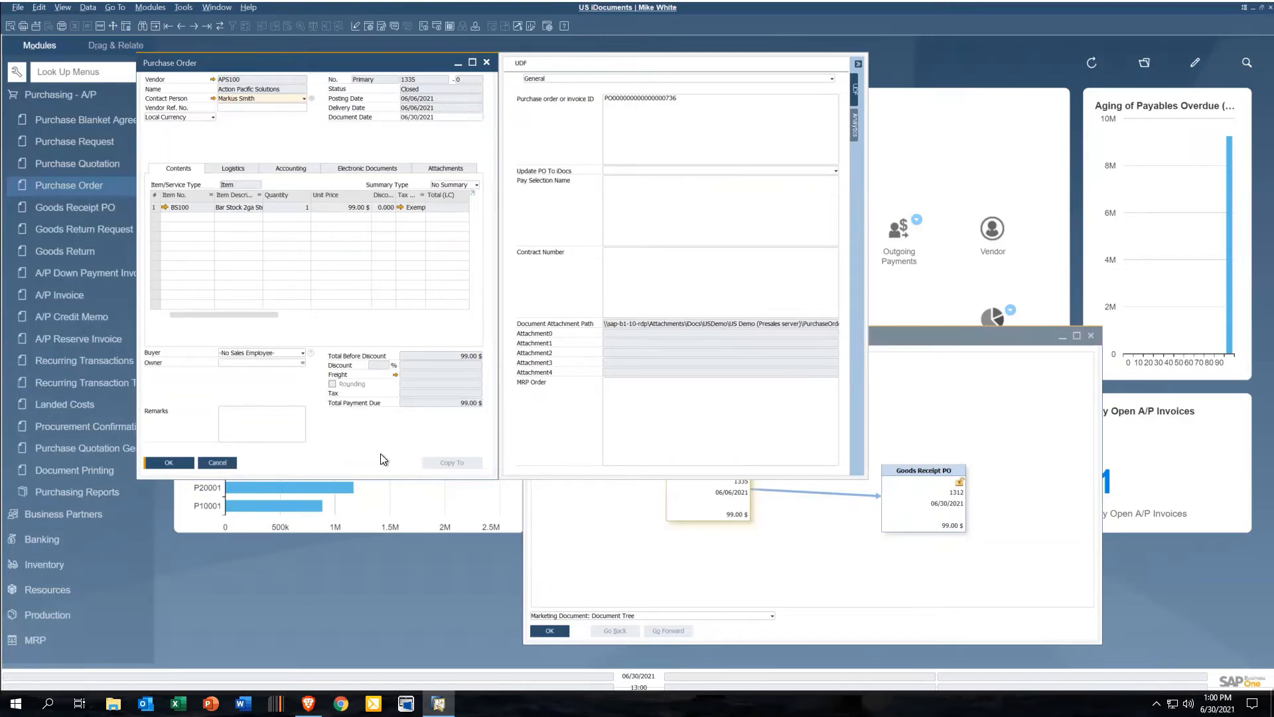
left_click(1091, 337)
left_click(232, 463)
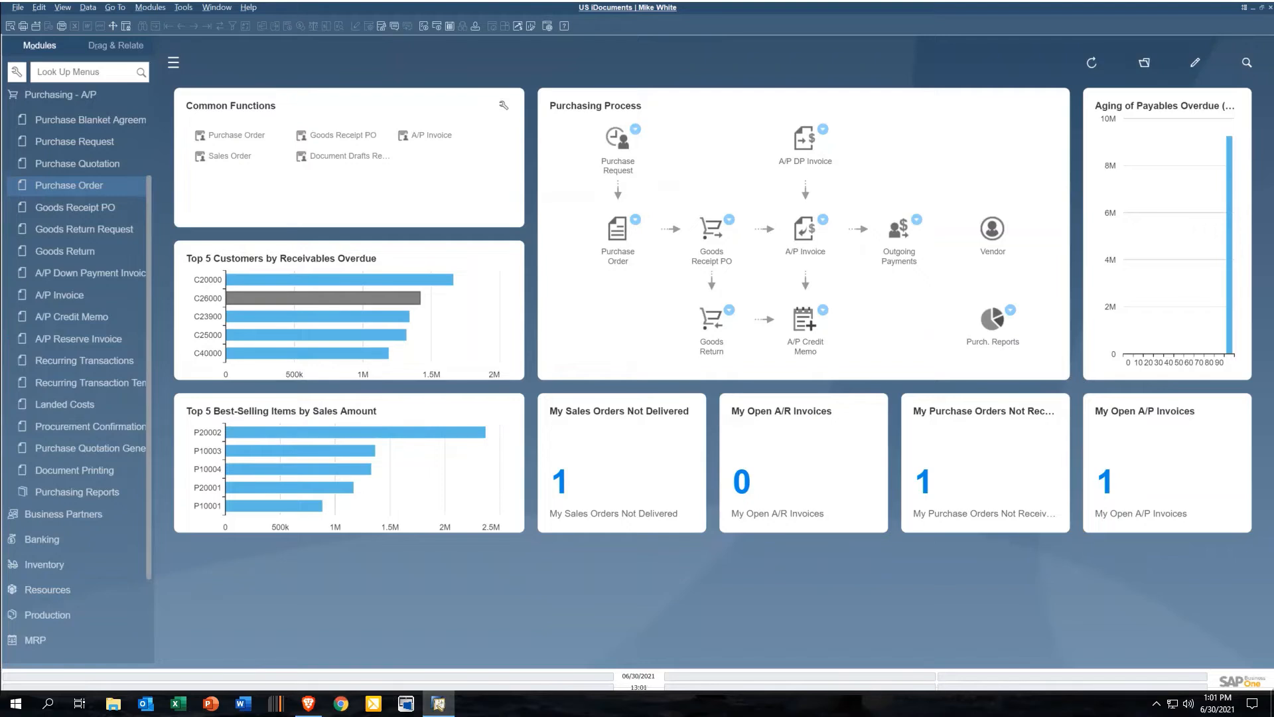
Step: Reopen the most recent purchase order in Purchasing - A/P
left_click(78, 186)
left_click(209, 26)
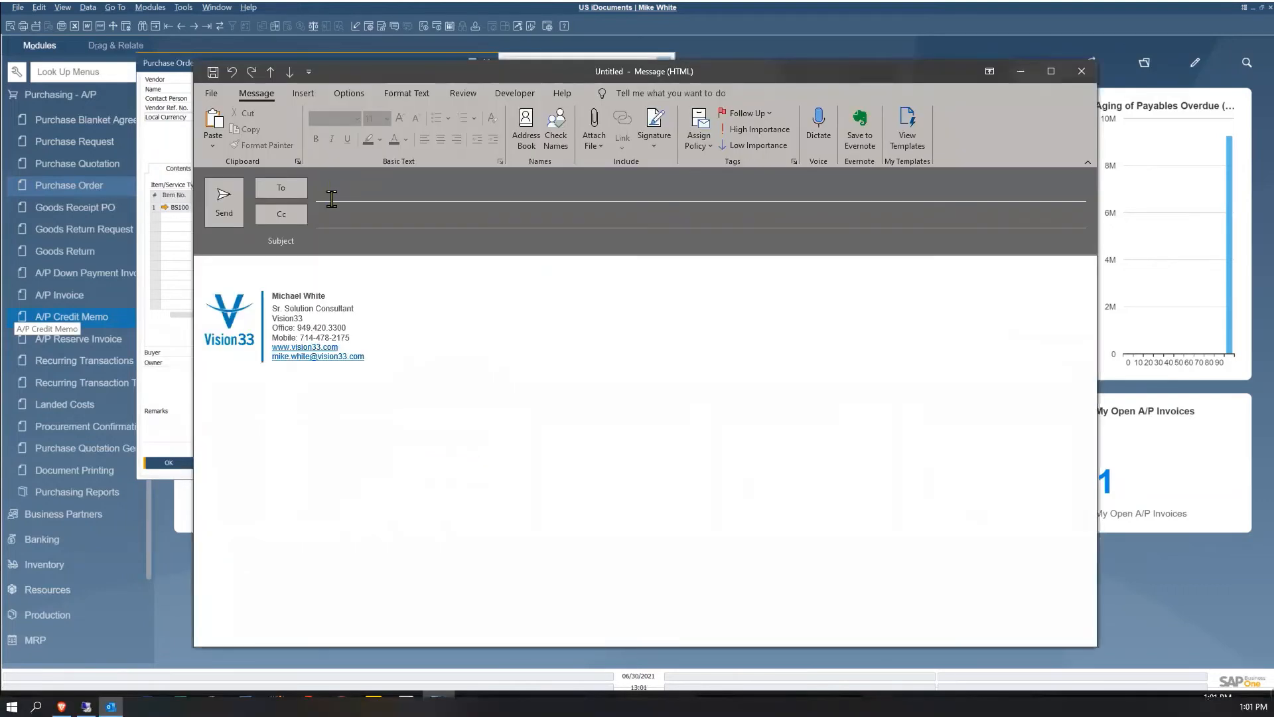
Step: Address the new e-mail to USPS Invoices iDocs with the subject "AP Invoice - thank you for your order"
type("usp")
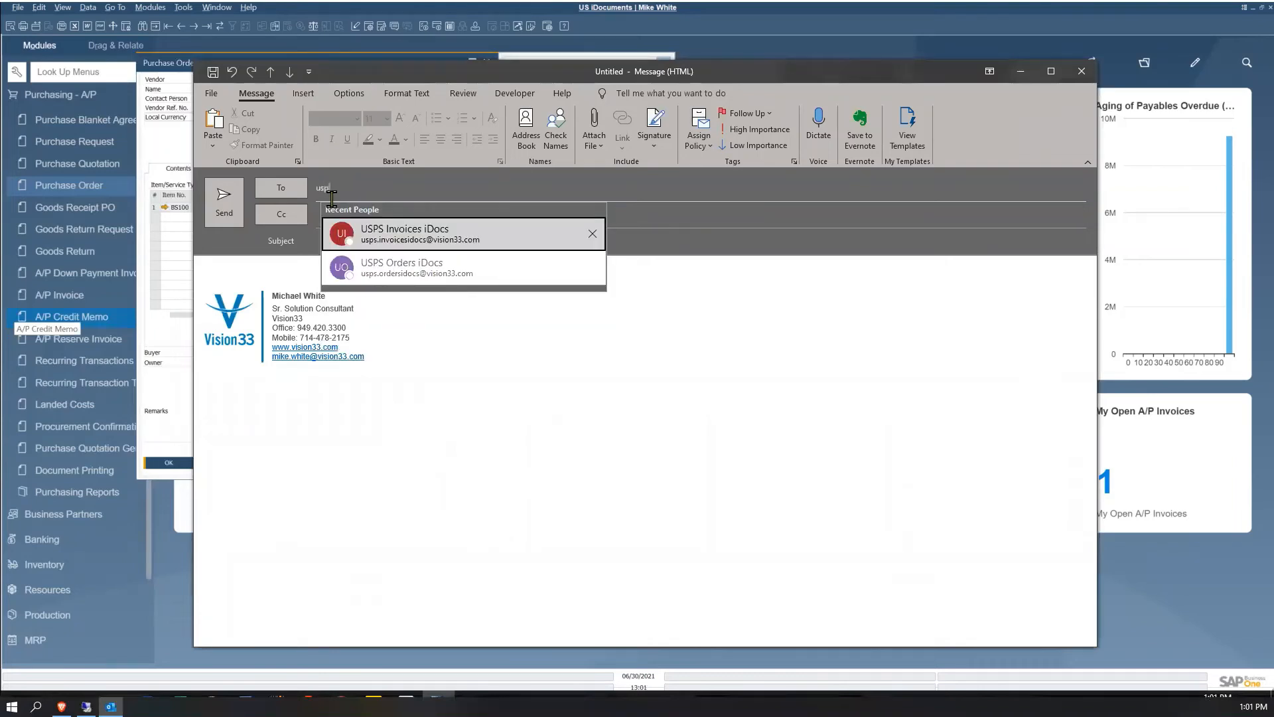
left_click(402, 235)
left_click(417, 238)
type("AP I")
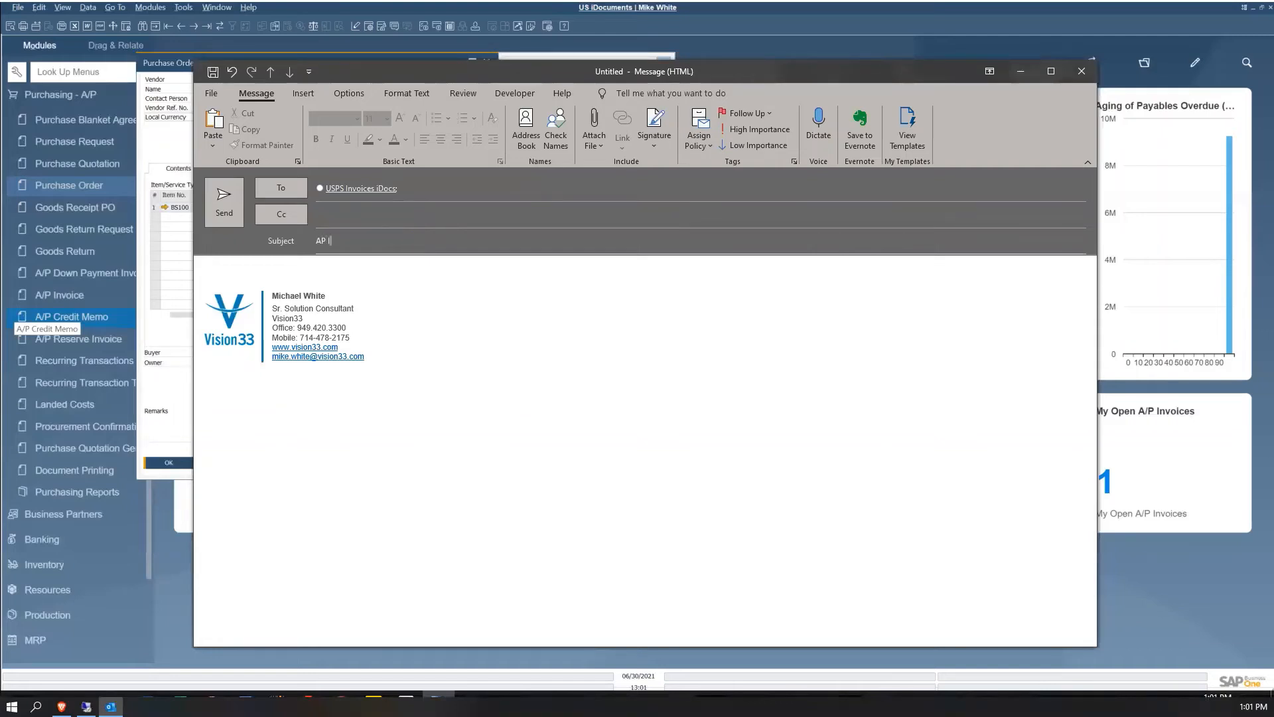
type("nvoice - thank you for your order")
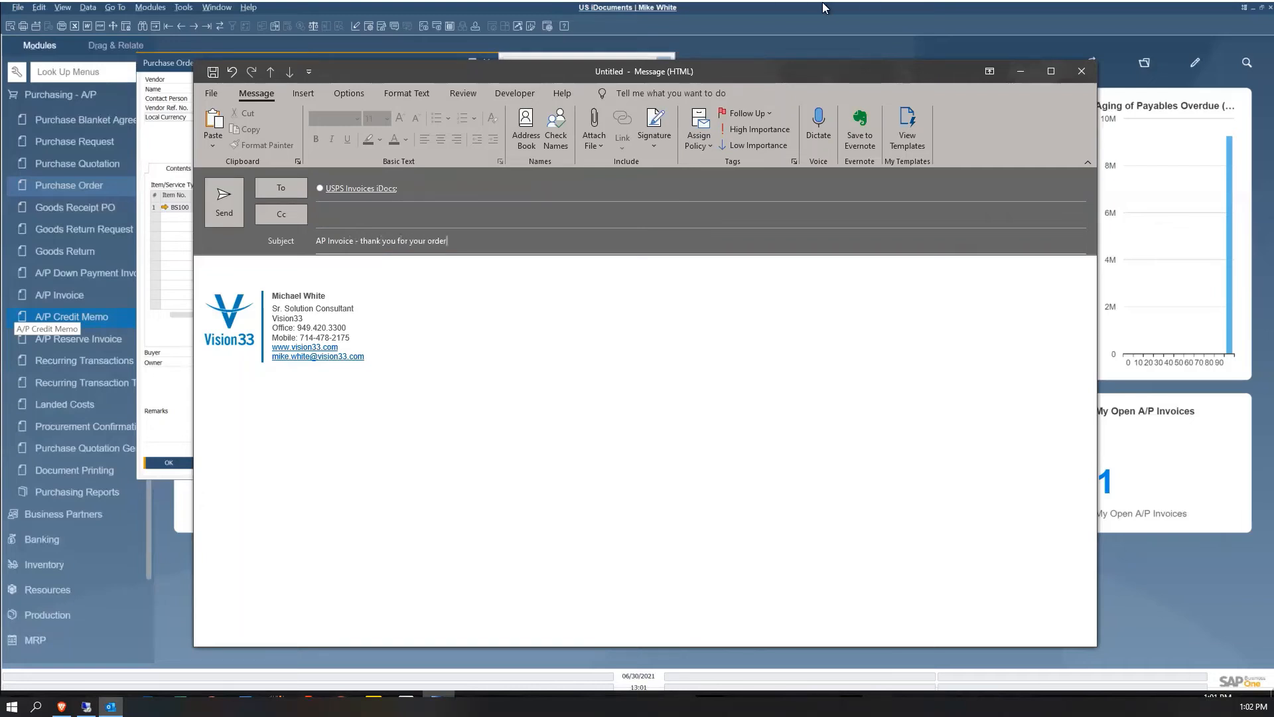
Step: Attach AP_1335.pdf to the e-mail, check the attached invoice and send the message
left_click(594, 127)
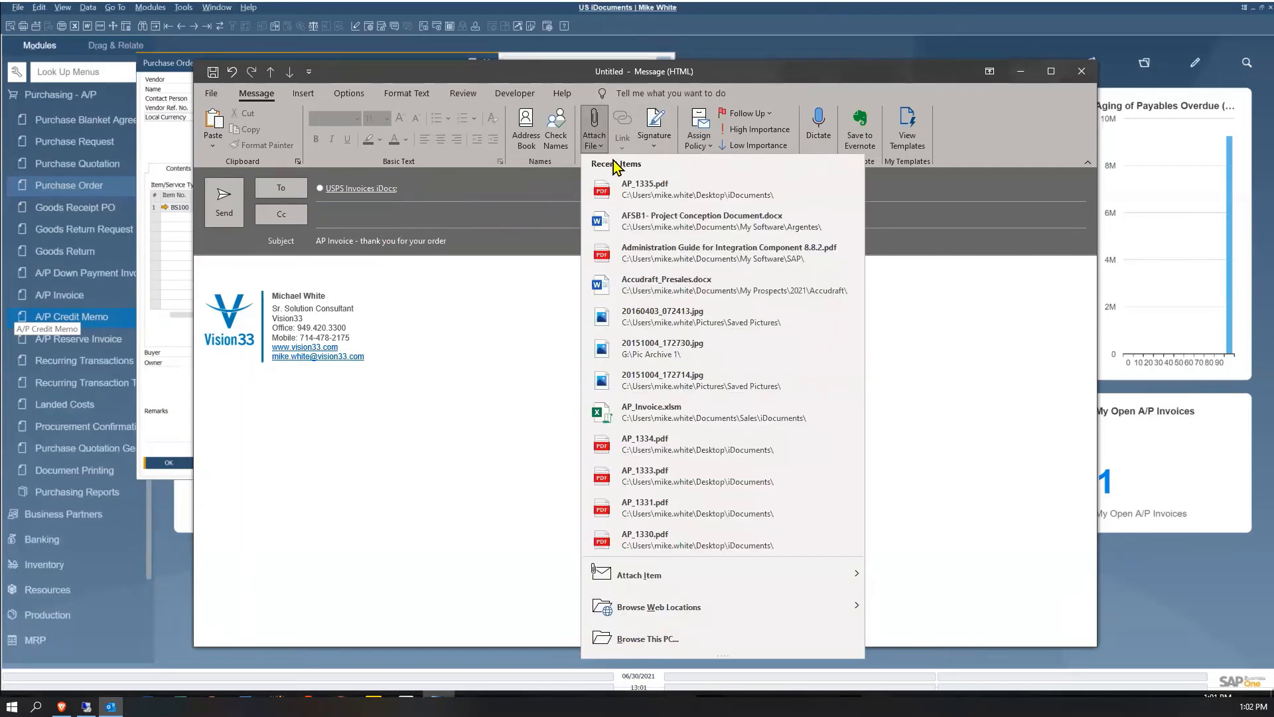
left_click(674, 189)
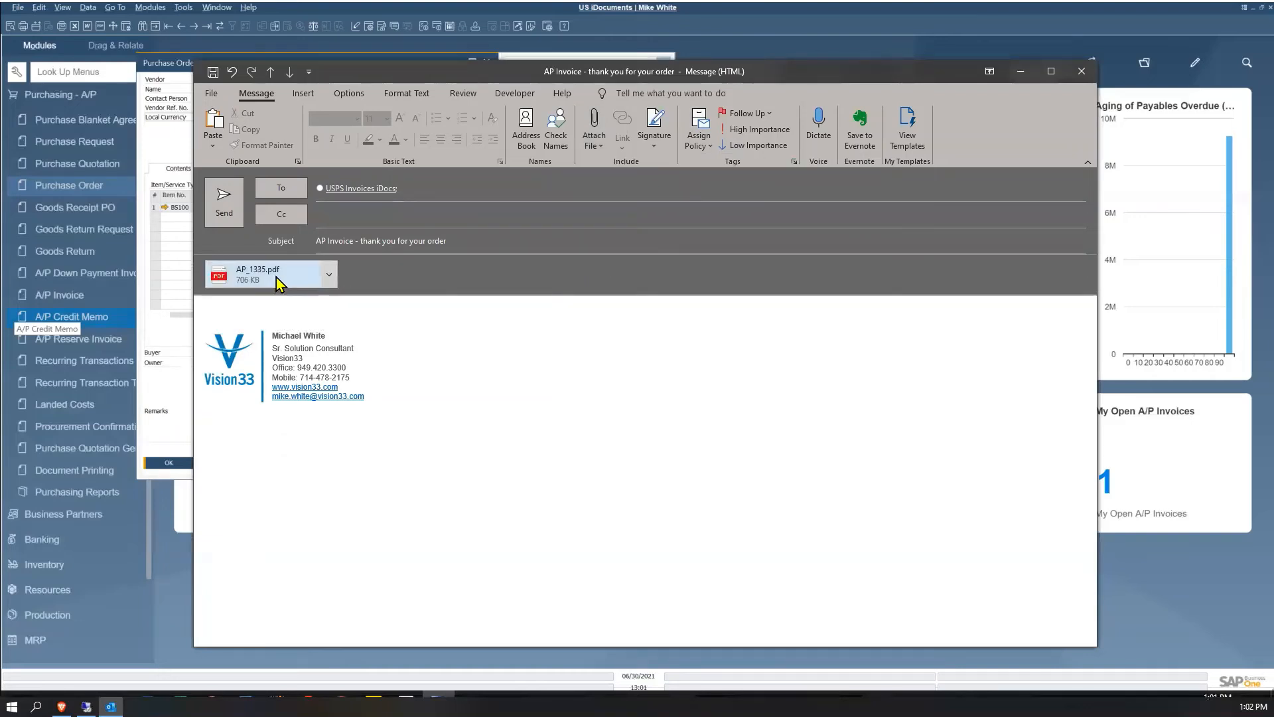
double_click(274, 273)
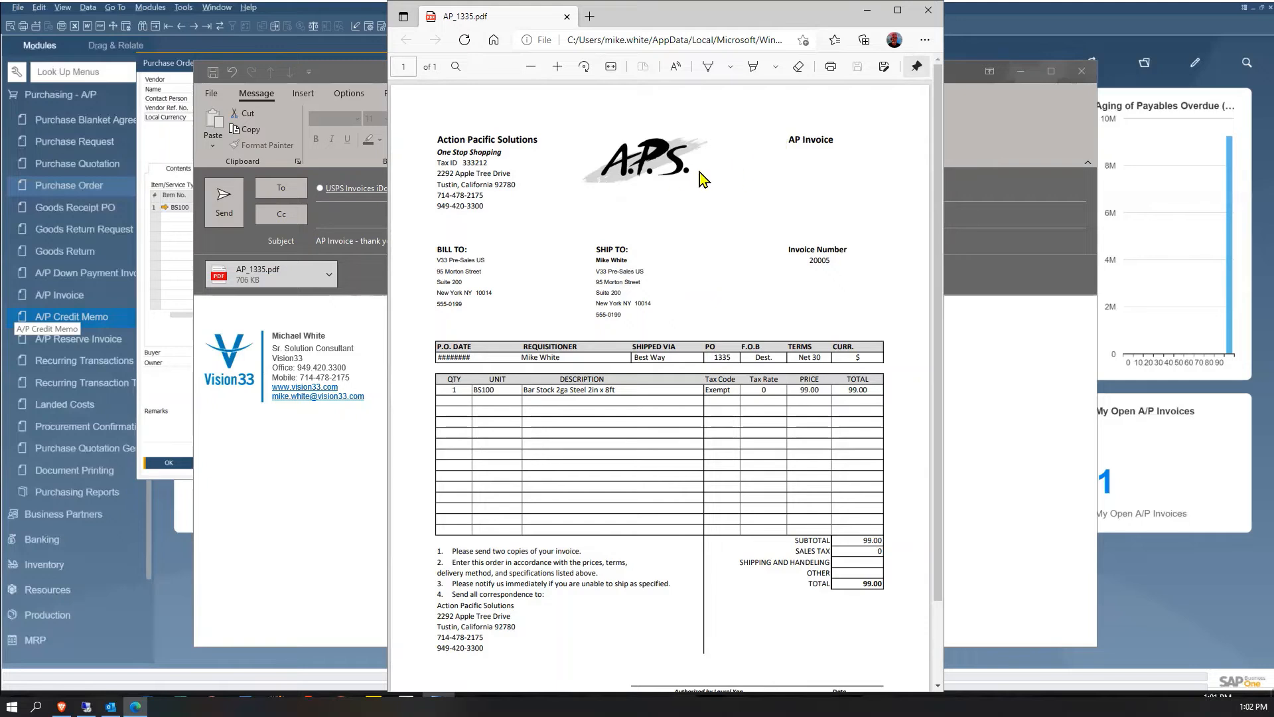
left_click(928, 9)
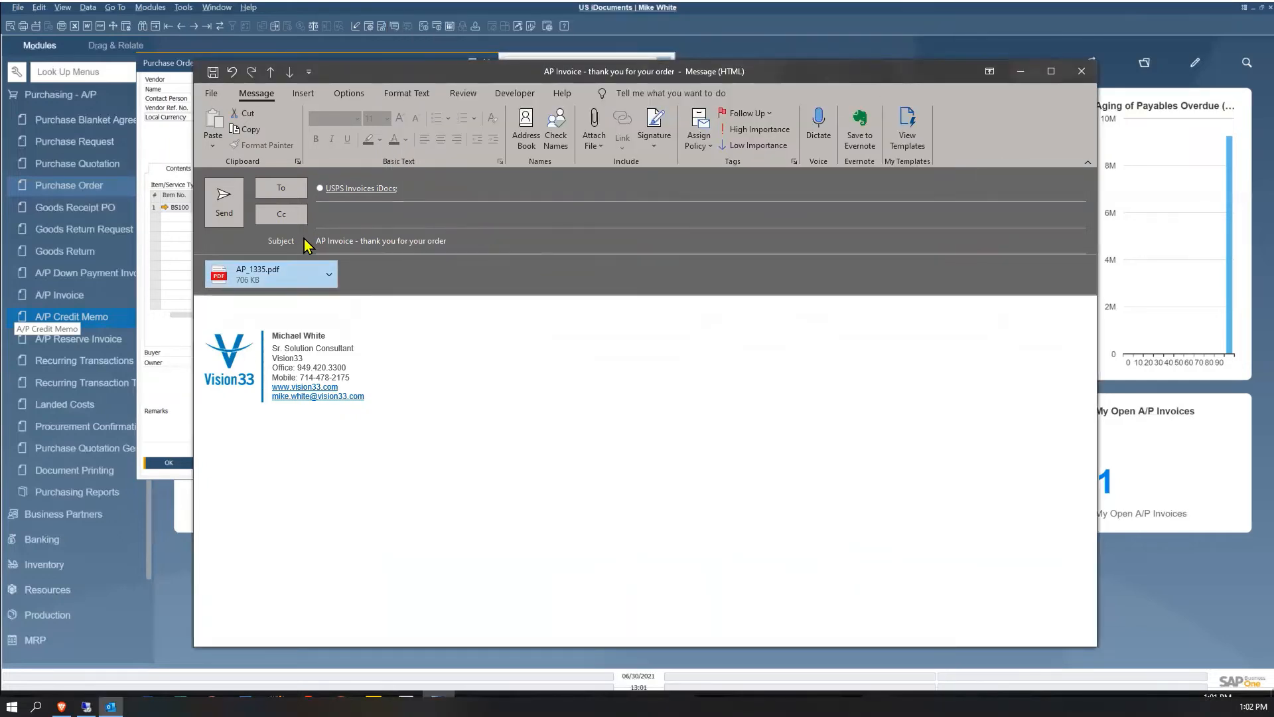
left_click(224, 200)
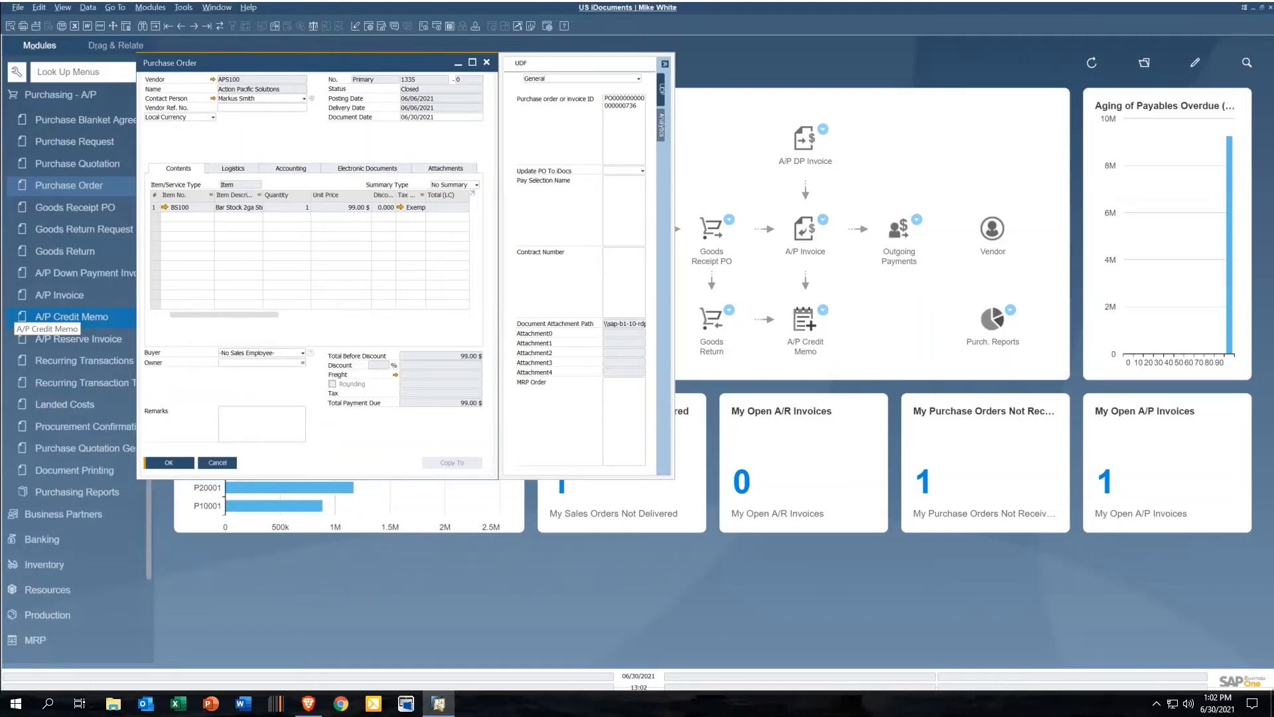
Step: Switch to iDocuments in the browser and change the login from the approver to the AP user, using the saved username and password
left_click(308, 703)
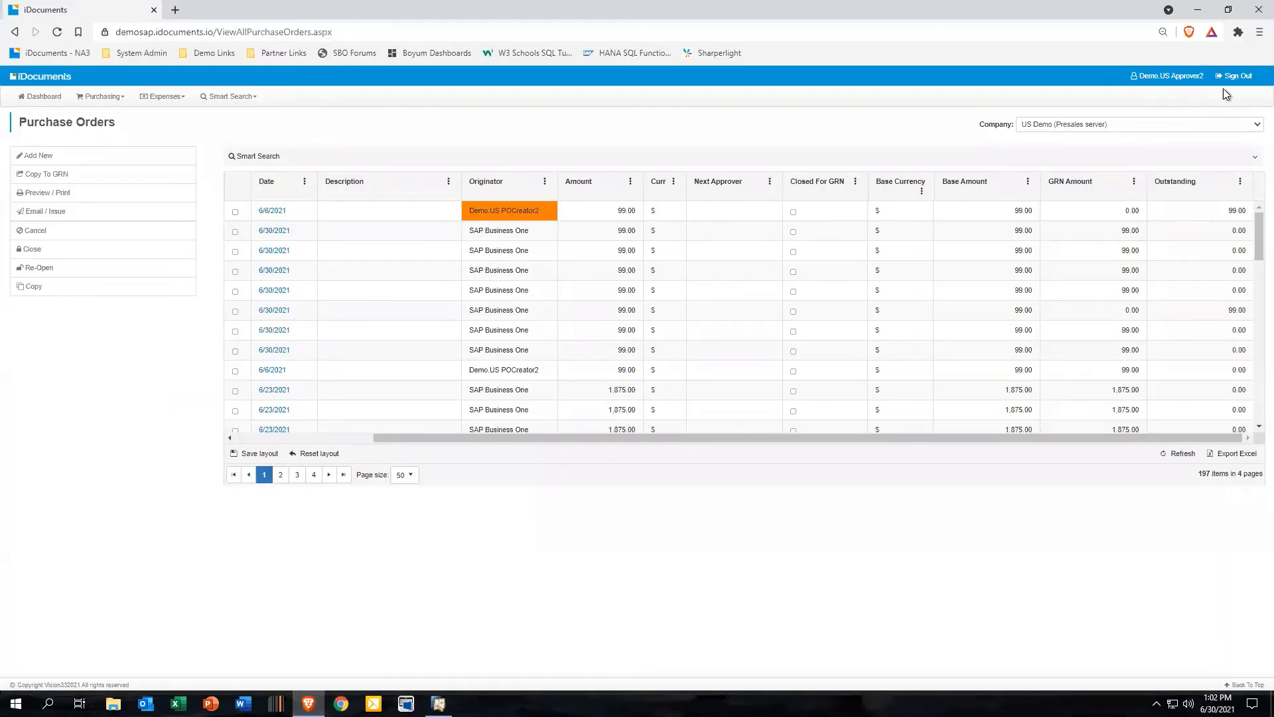
left_click(1238, 76)
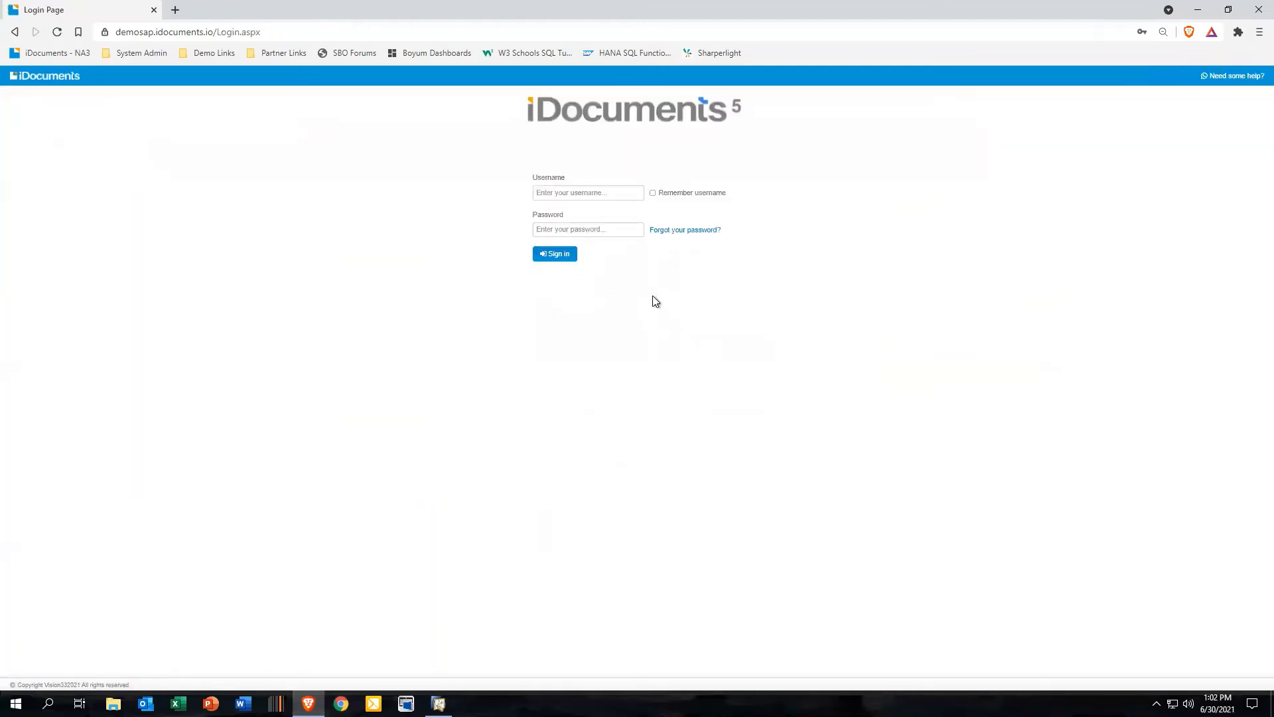
left_click(613, 193)
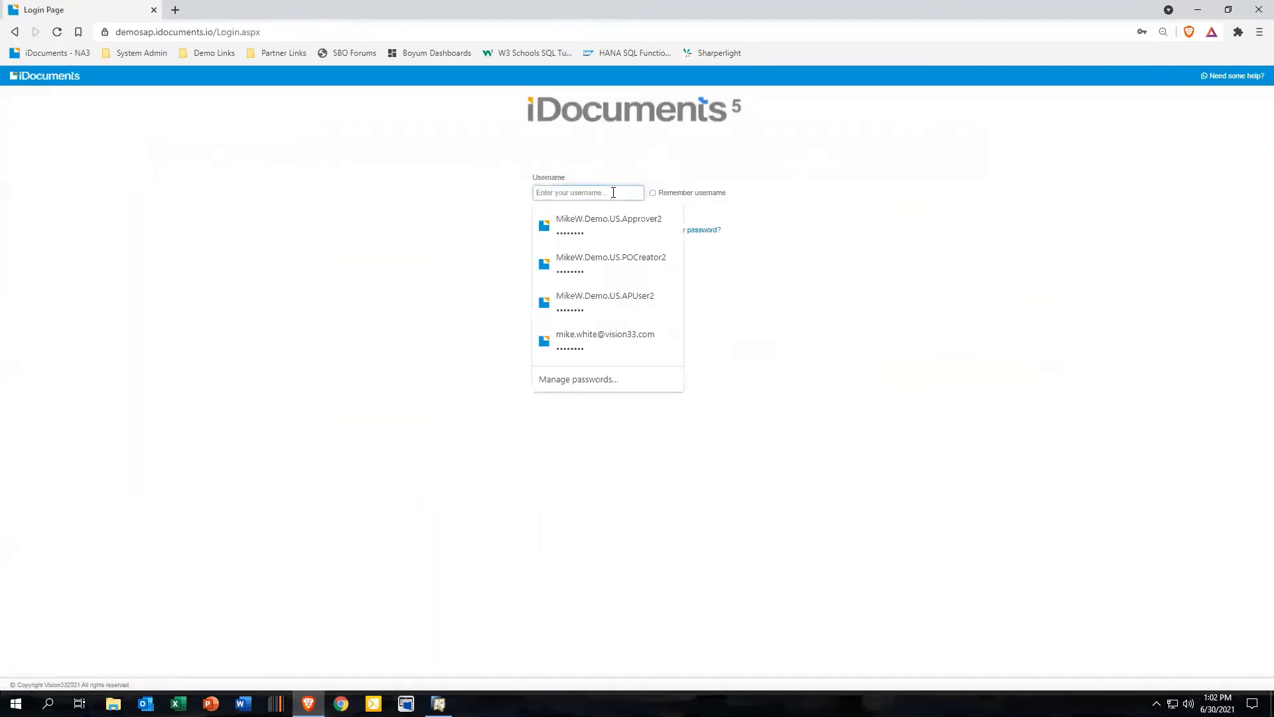
left_click(620, 296)
left_click(563, 253)
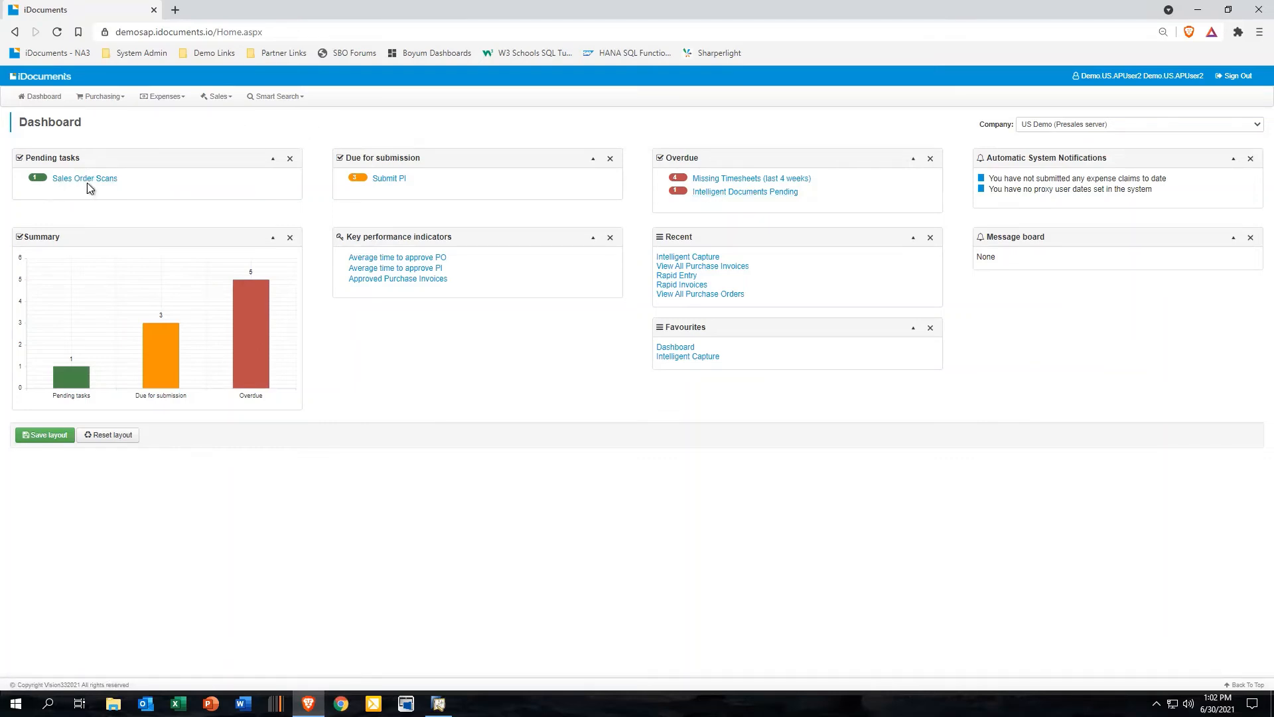
Step: Refresh the dashboard for pending Purchase Invoice Scans and open the scanned Action Pacific Solutions invoice in Rapid Entry
left_click(43, 97)
left_click(44, 99)
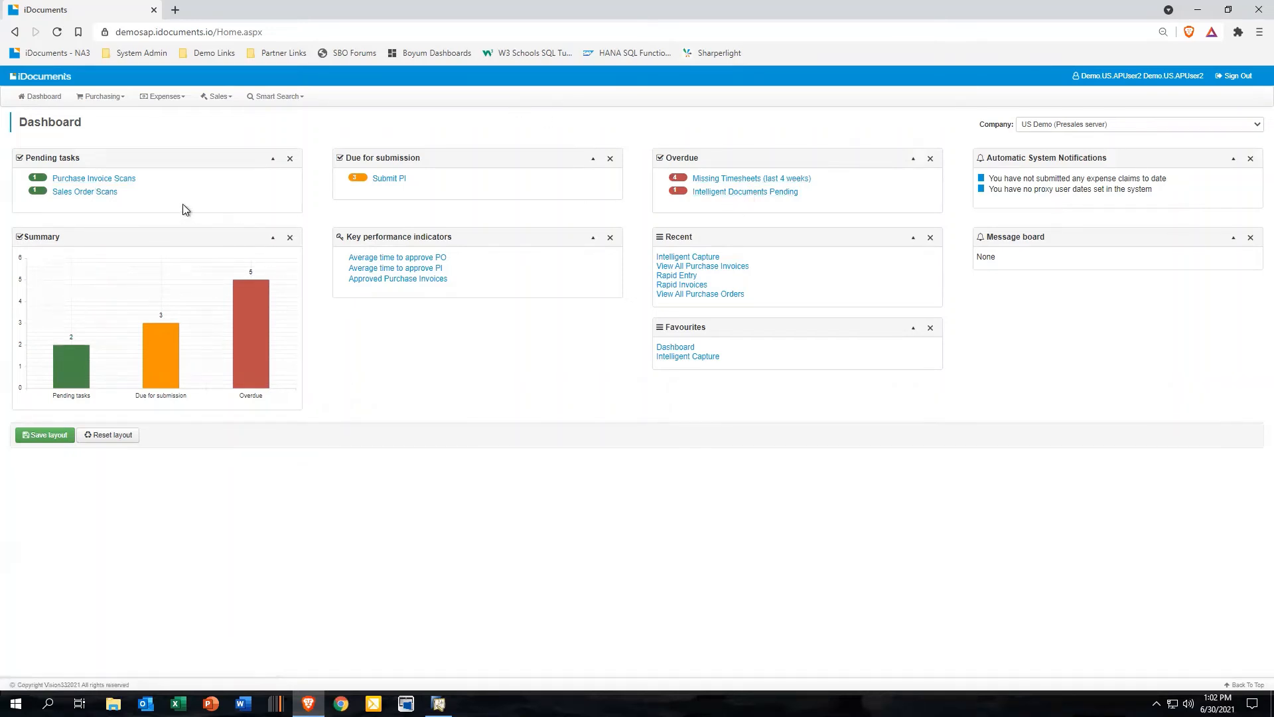
left_click(96, 179)
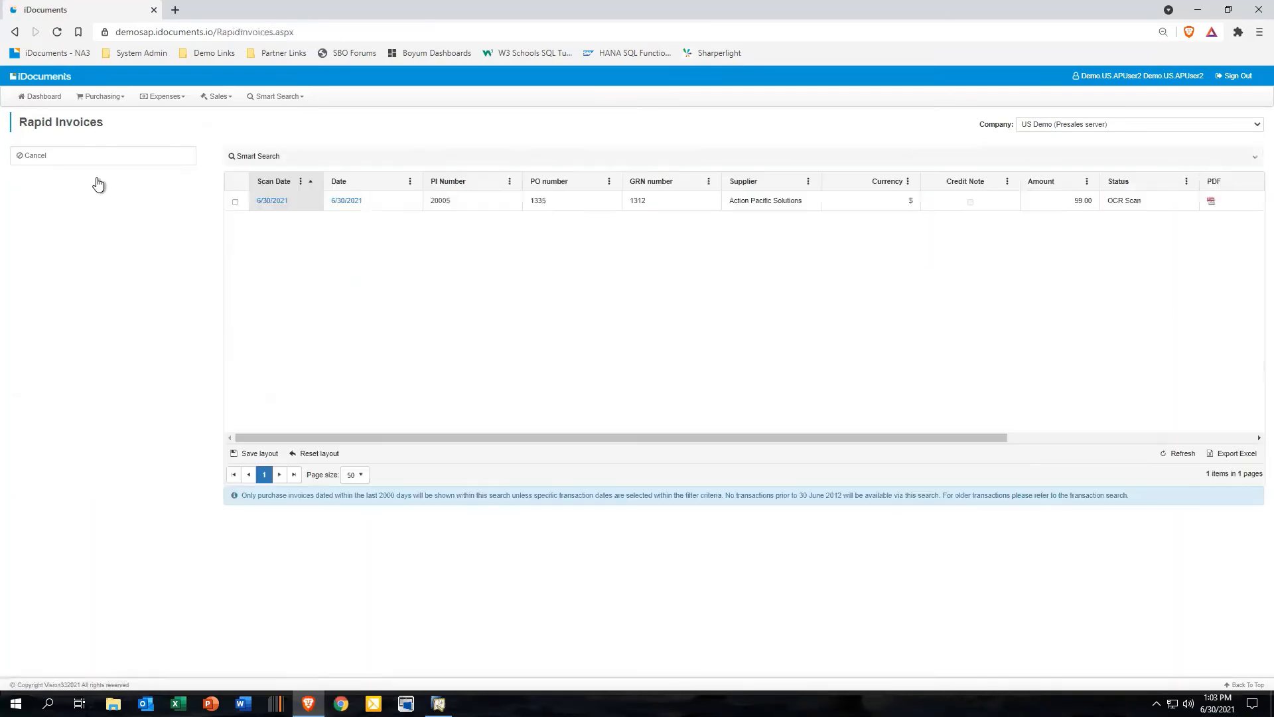
left_click(272, 200)
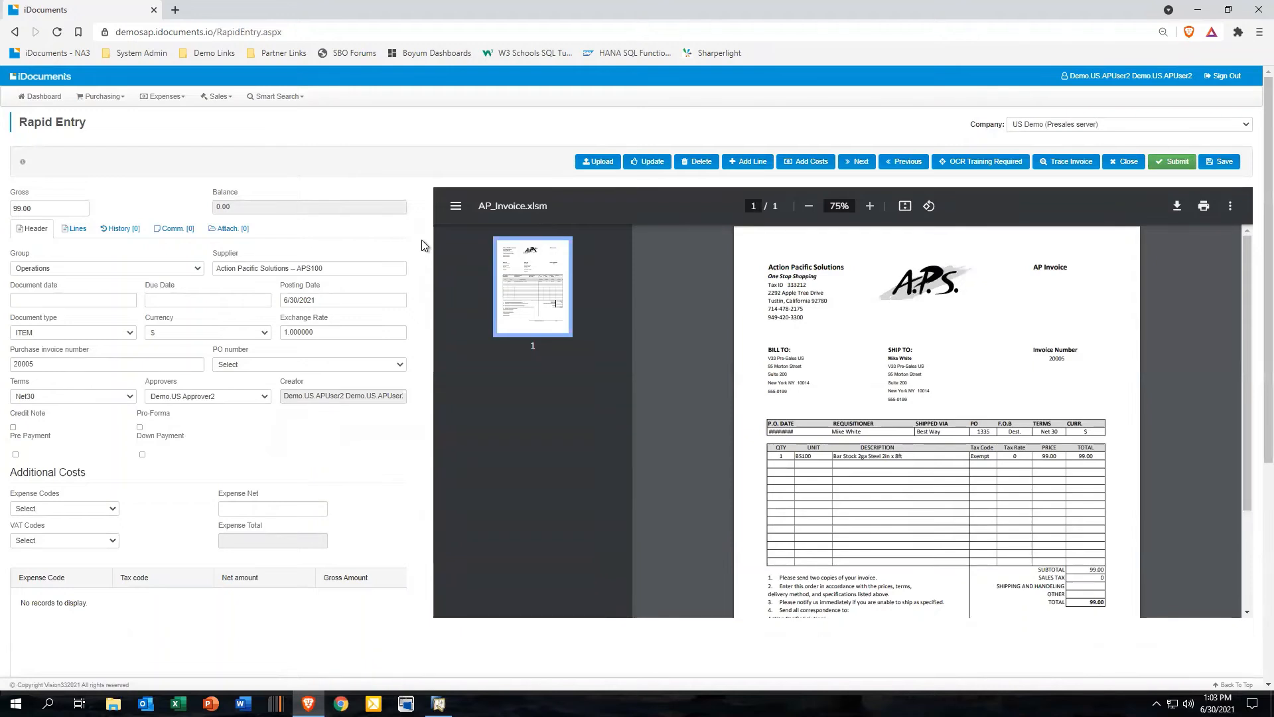
Step: Check the captured invoice header and purchase order line, and set both the due date and the document date to 6/6/2021
scroll(422, 245, "down", 2)
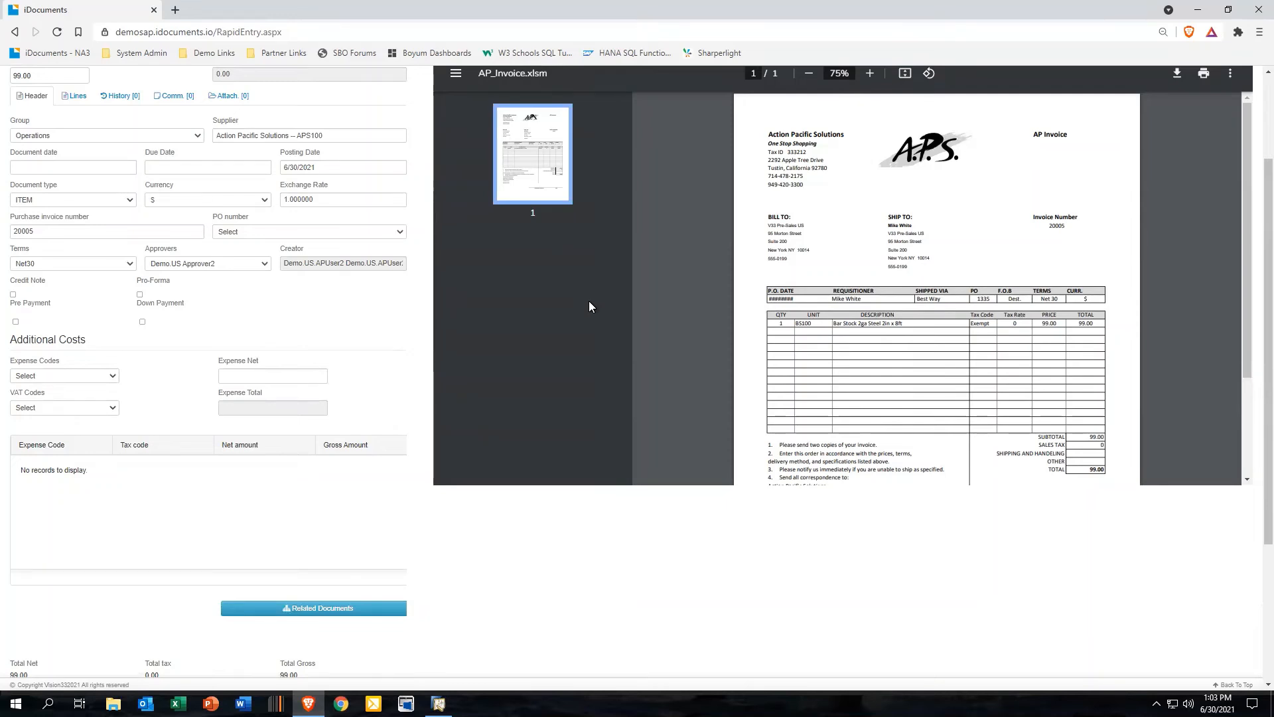
scroll(599, 472, "down", 2)
scroll(598, 473, "down", 2)
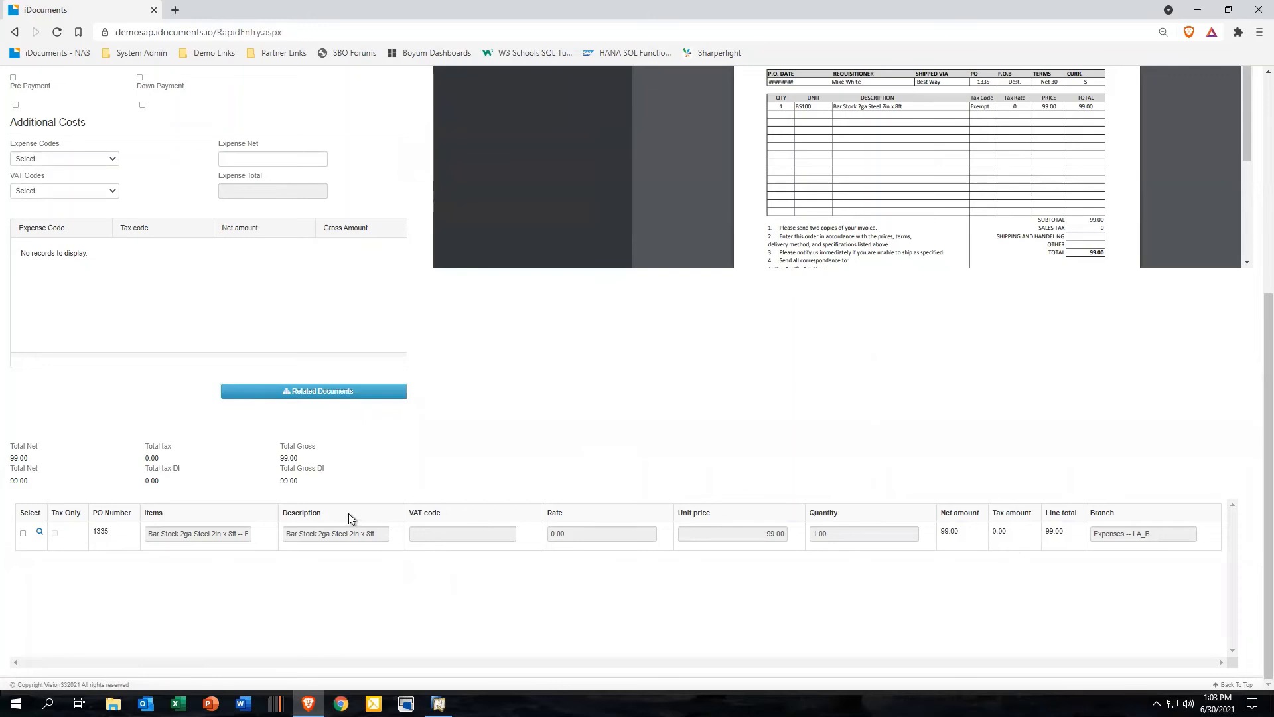
scroll(350, 518, "up", 5)
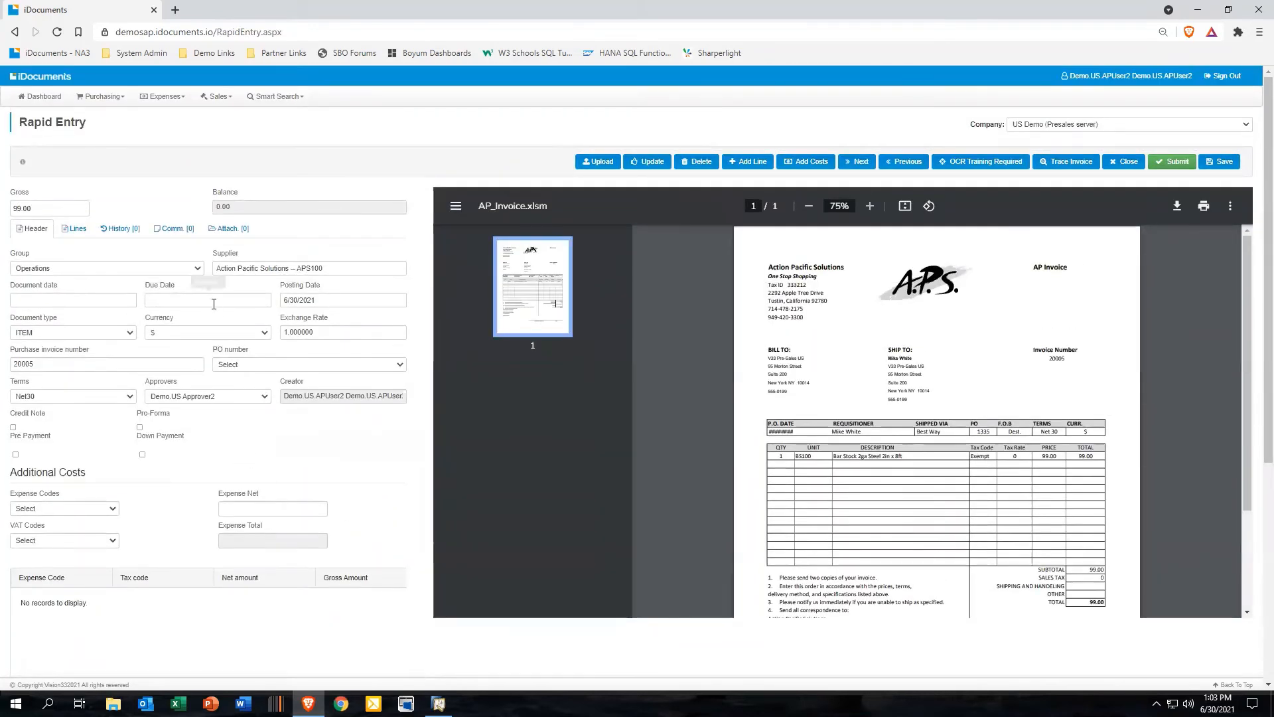
left_click(208, 299)
left_click(154, 361)
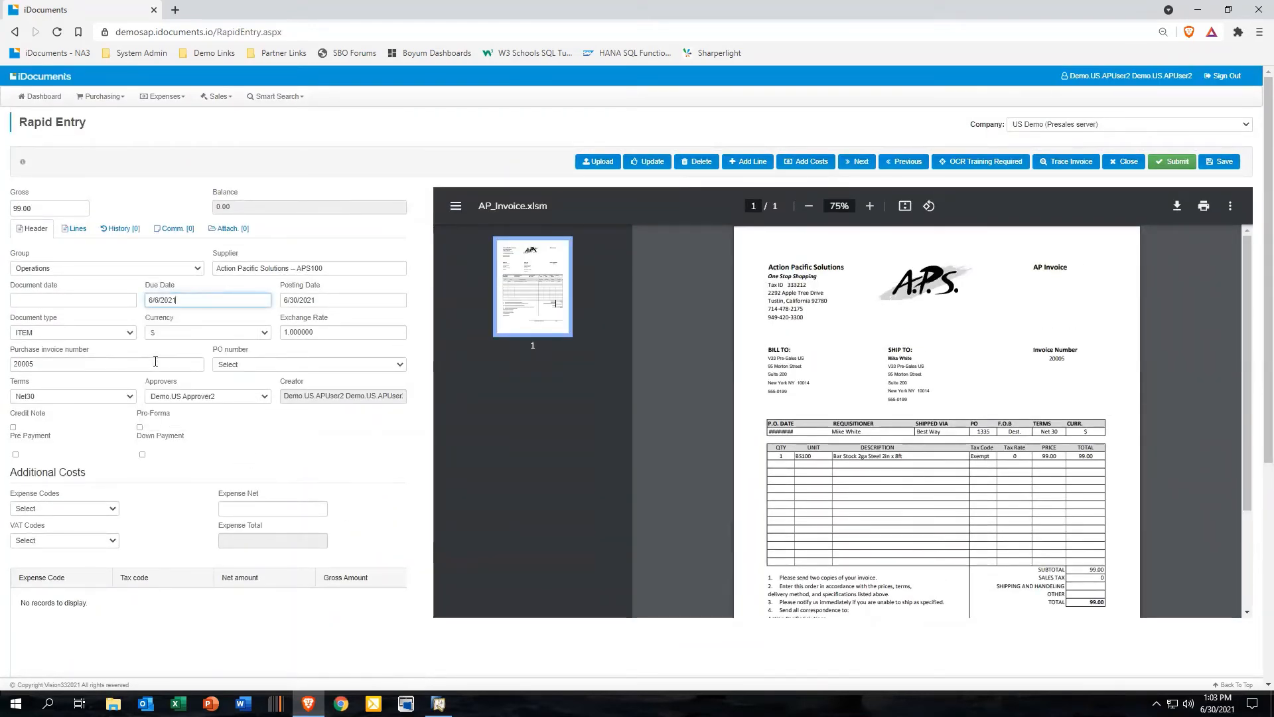
left_click(87, 298)
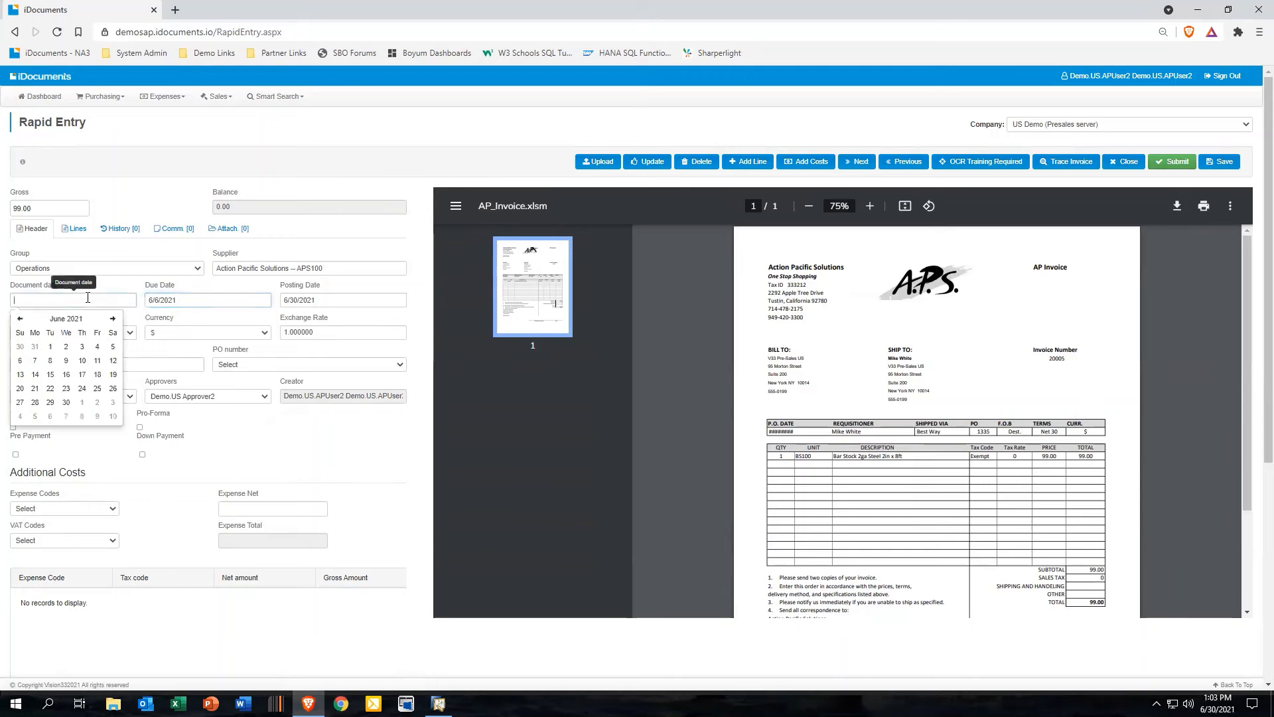
left_click(20, 361)
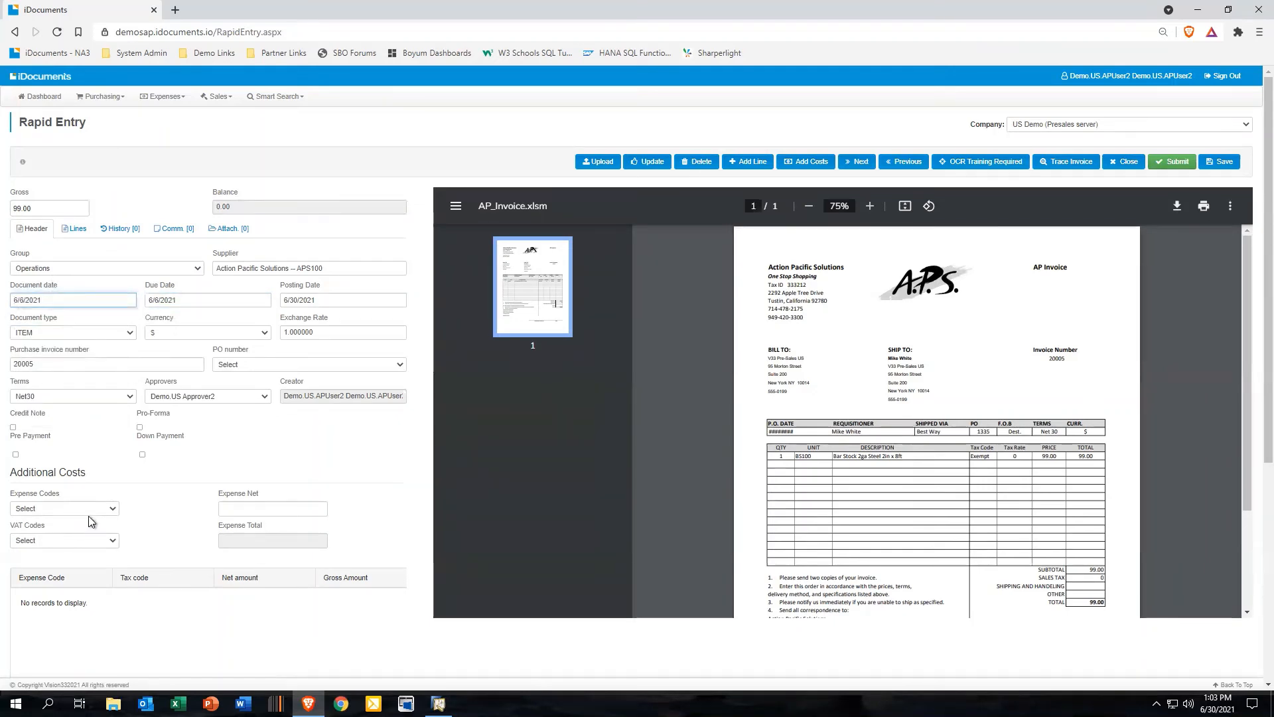
Step: Set the VAT code of the Bar Stock 2ga Steel 2in x 8ft line to Exempt
scroll(225, 629, "down", 4)
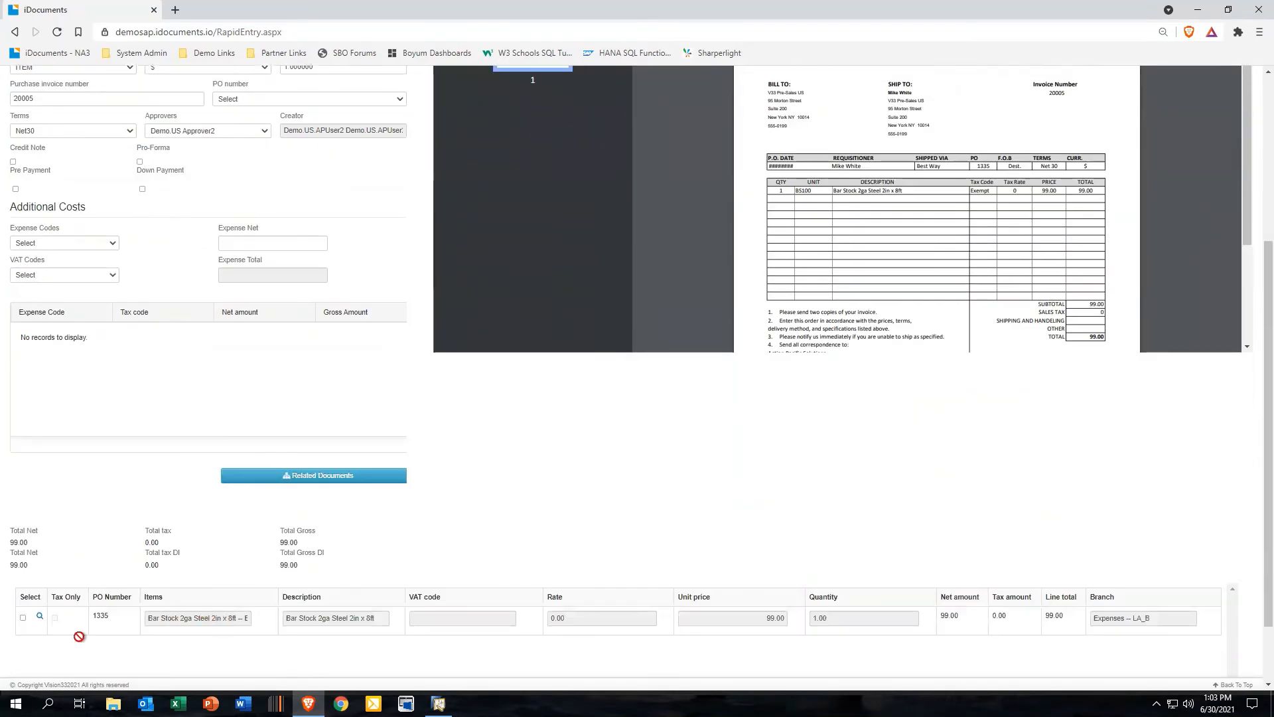
left_click(39, 618)
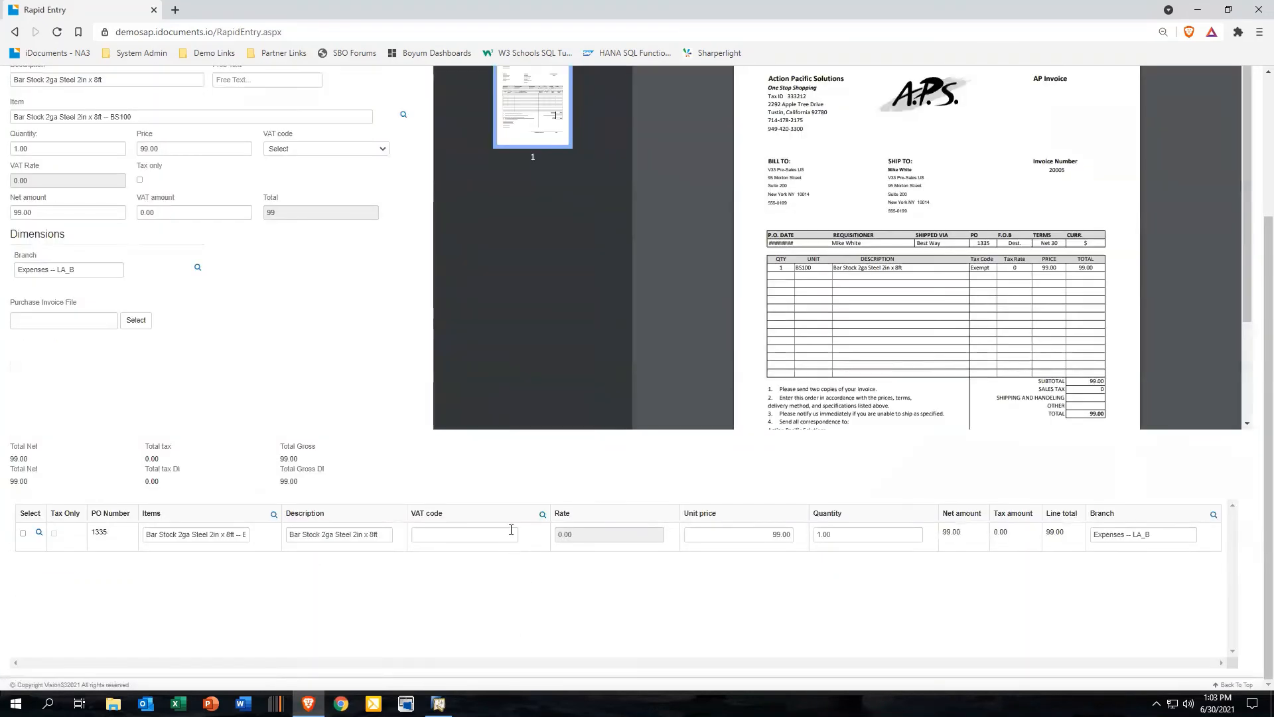
left_click(511, 531)
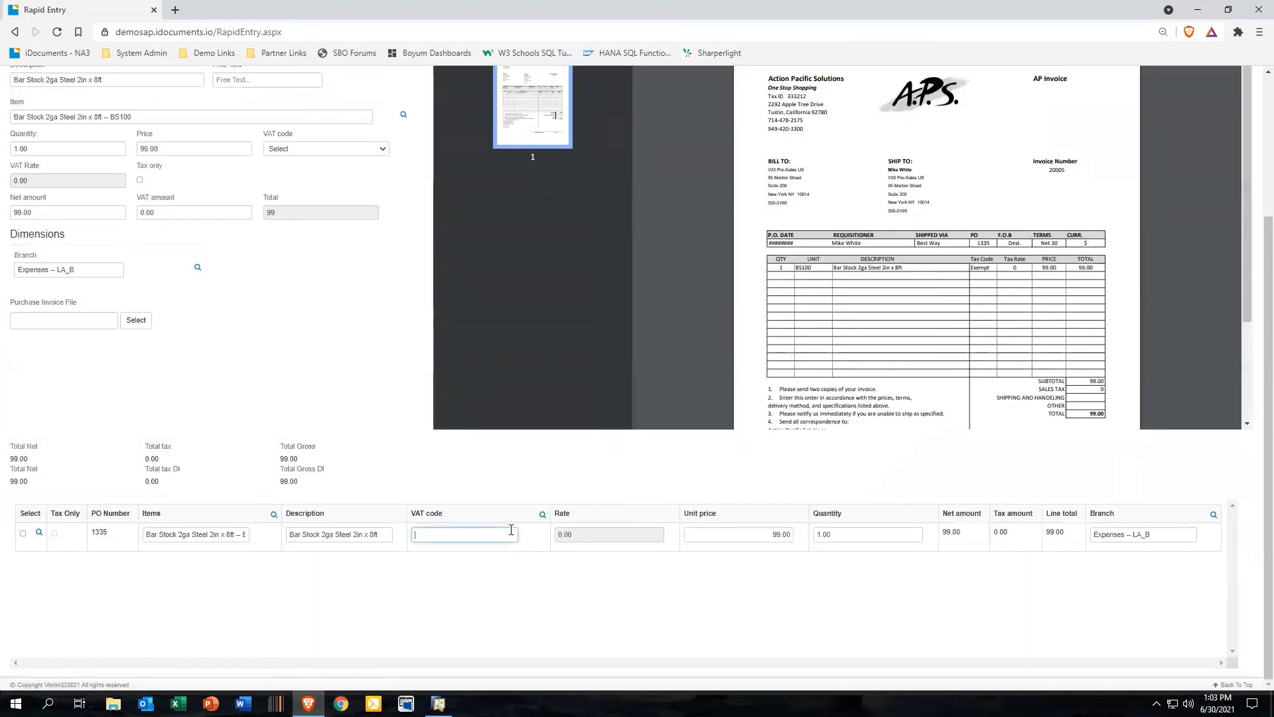
left_click(542, 515)
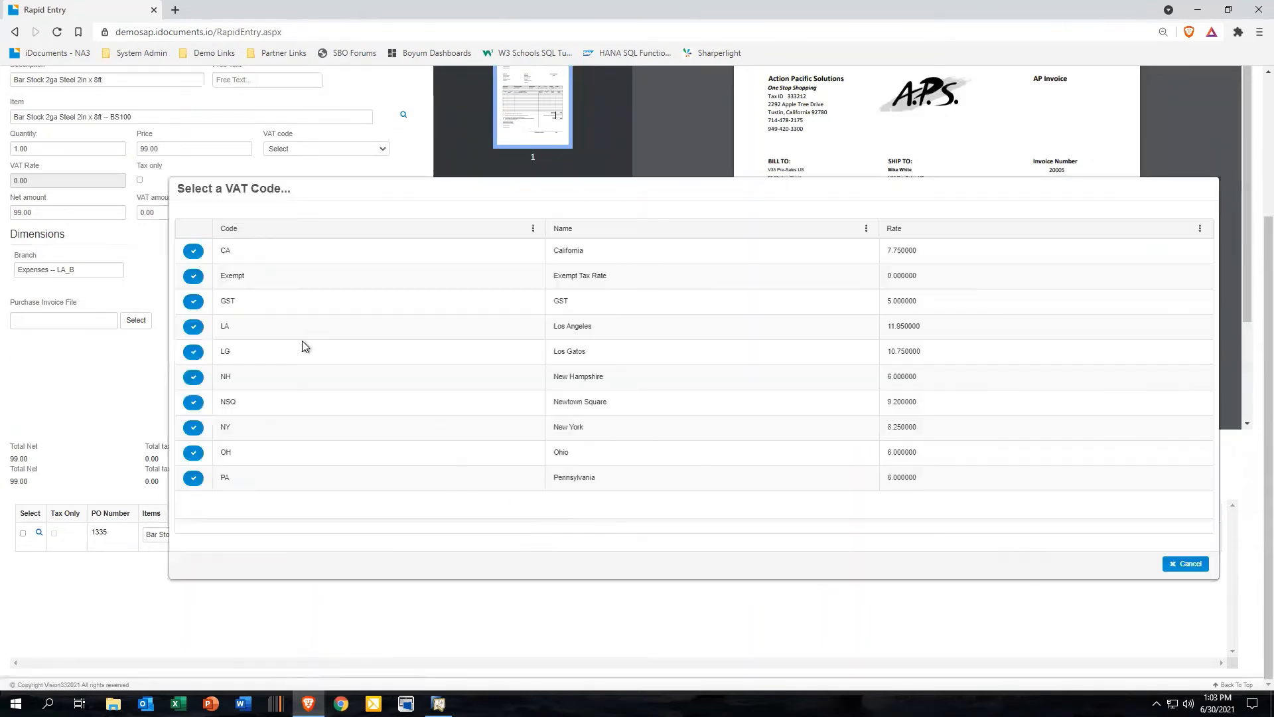
left_click(194, 277)
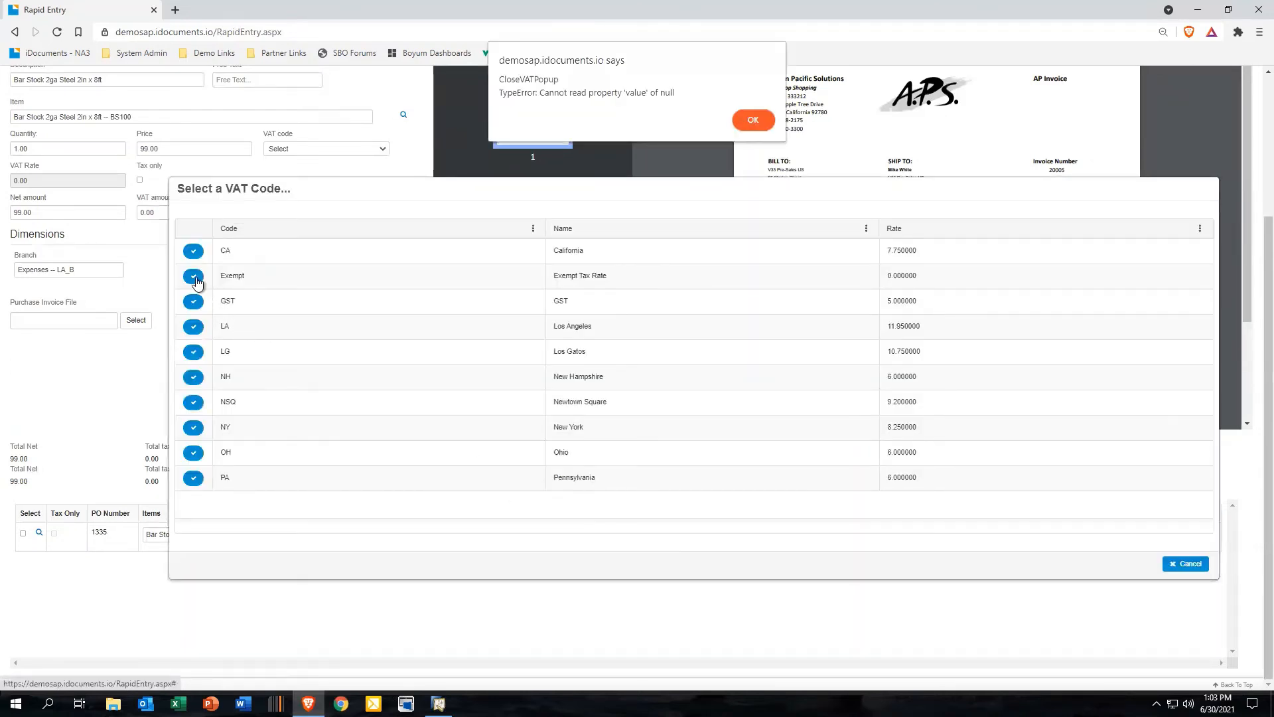
left_click(752, 119)
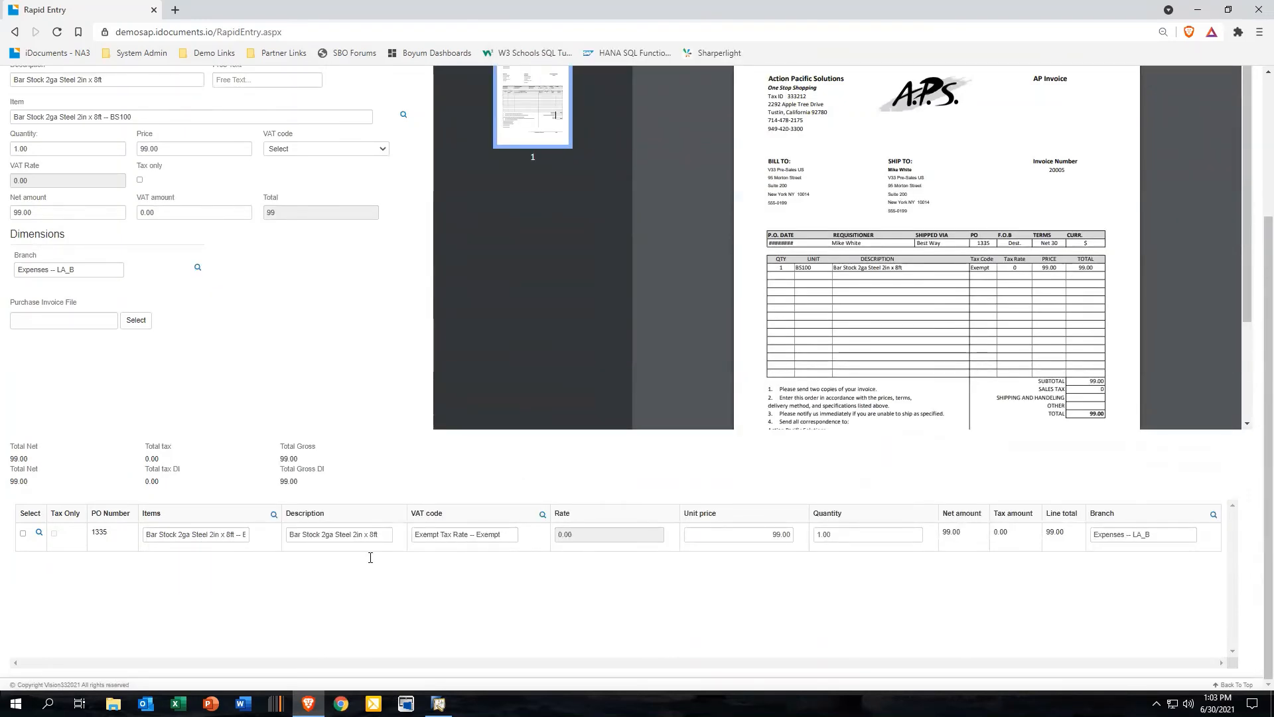
Step: Try to submit the purchase invoice and highlight the reported validation issue
scroll(327, 517, "up", 3)
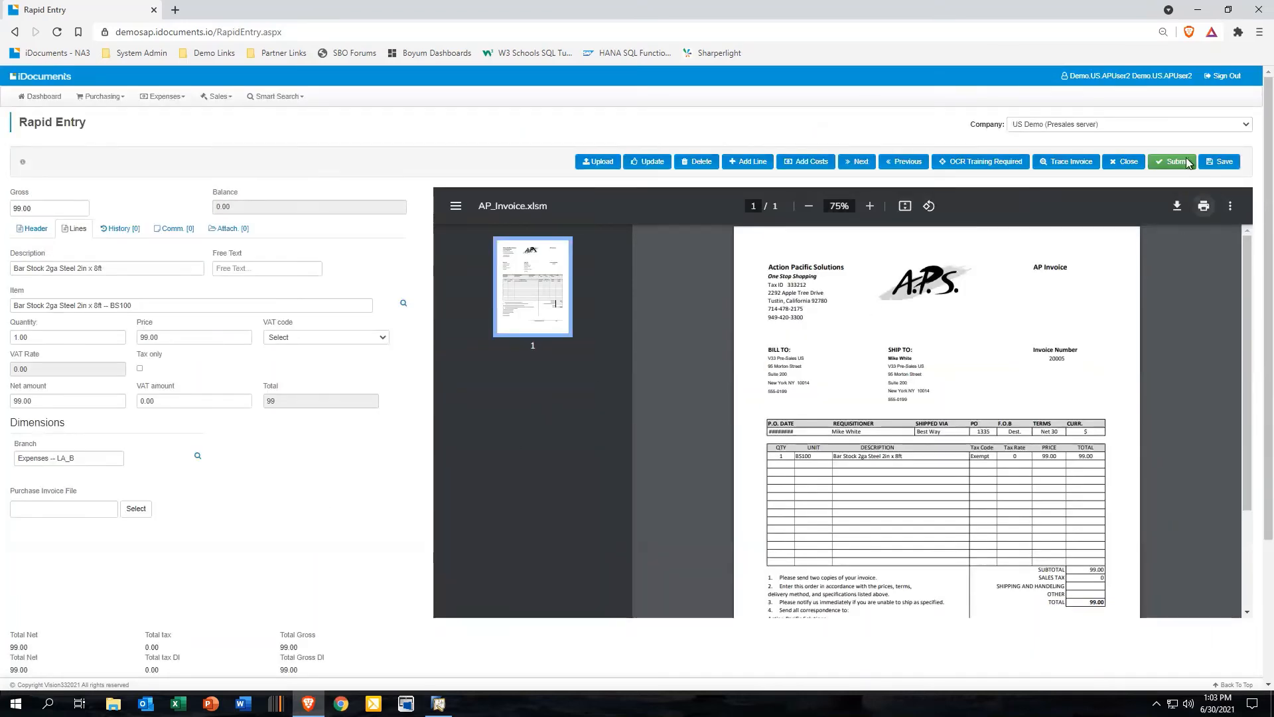
left_click(1180, 162)
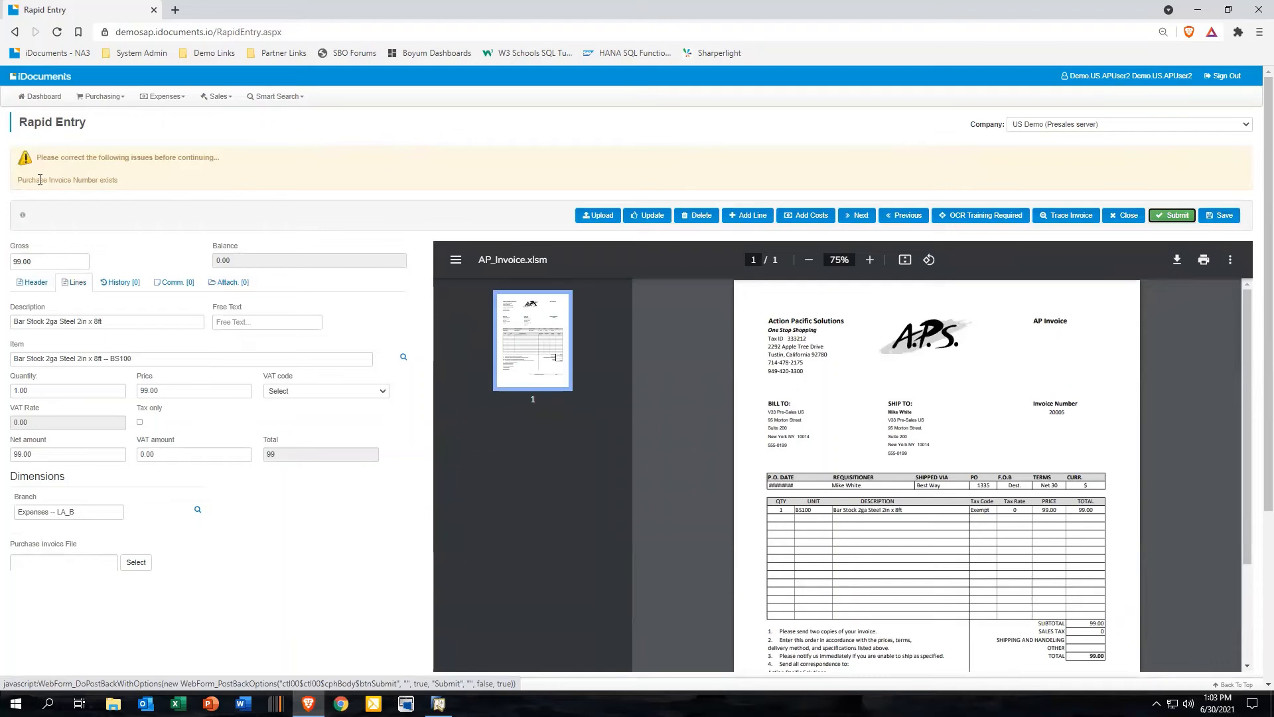
left_click_drag(20, 179, 135, 181)
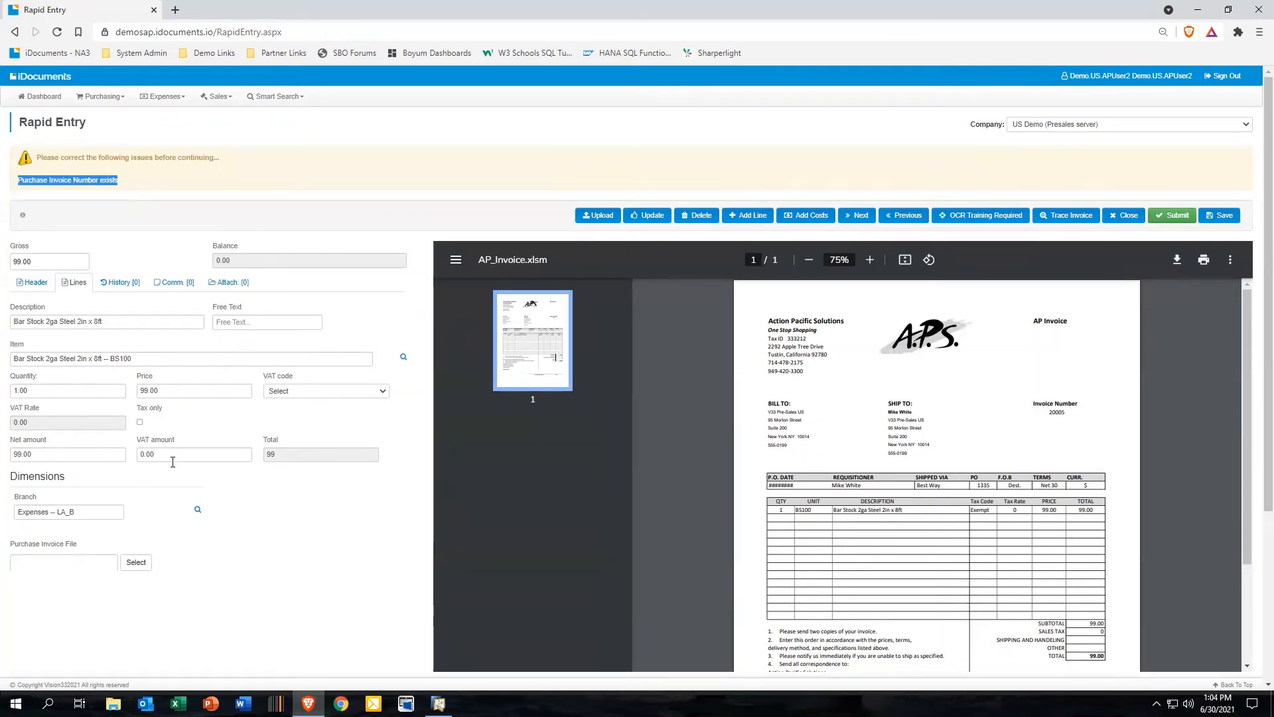
Step: Change the purchase invoice number in the invoice header to 20006 and submit the invoice
scroll(171, 461, "down", 1)
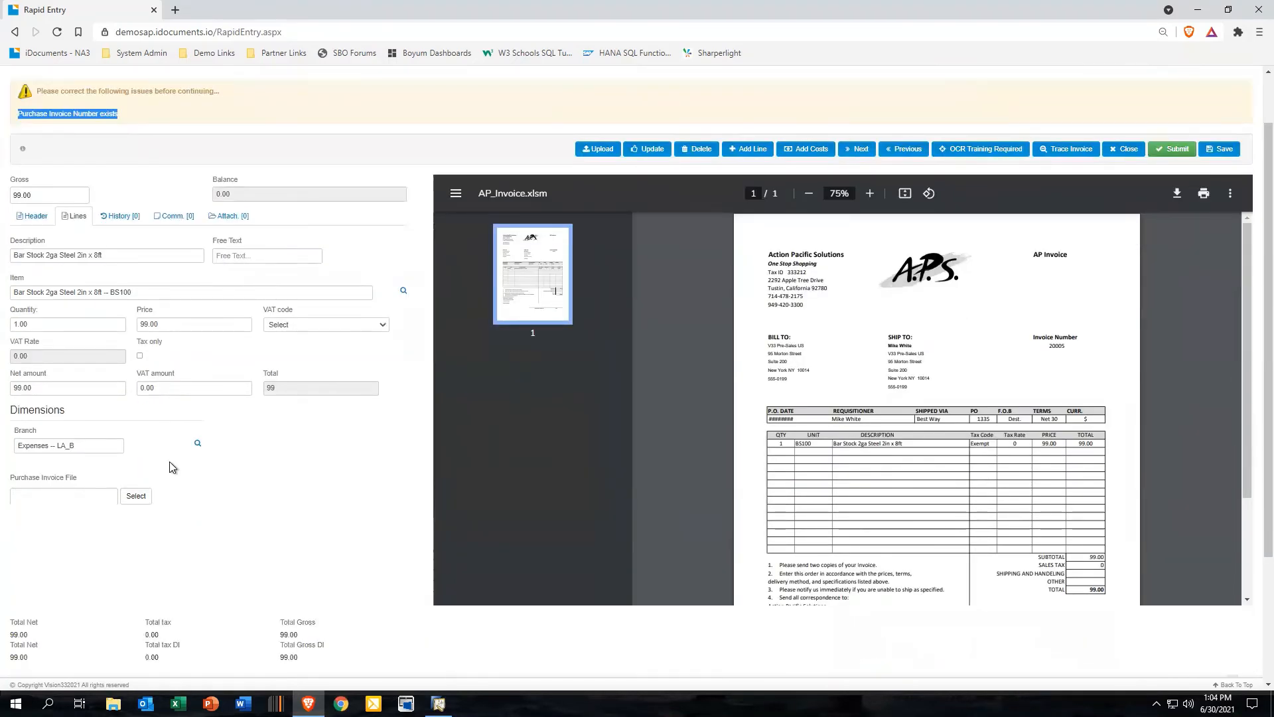
scroll(173, 467, "down", 3)
scroll(172, 467, "up", 3)
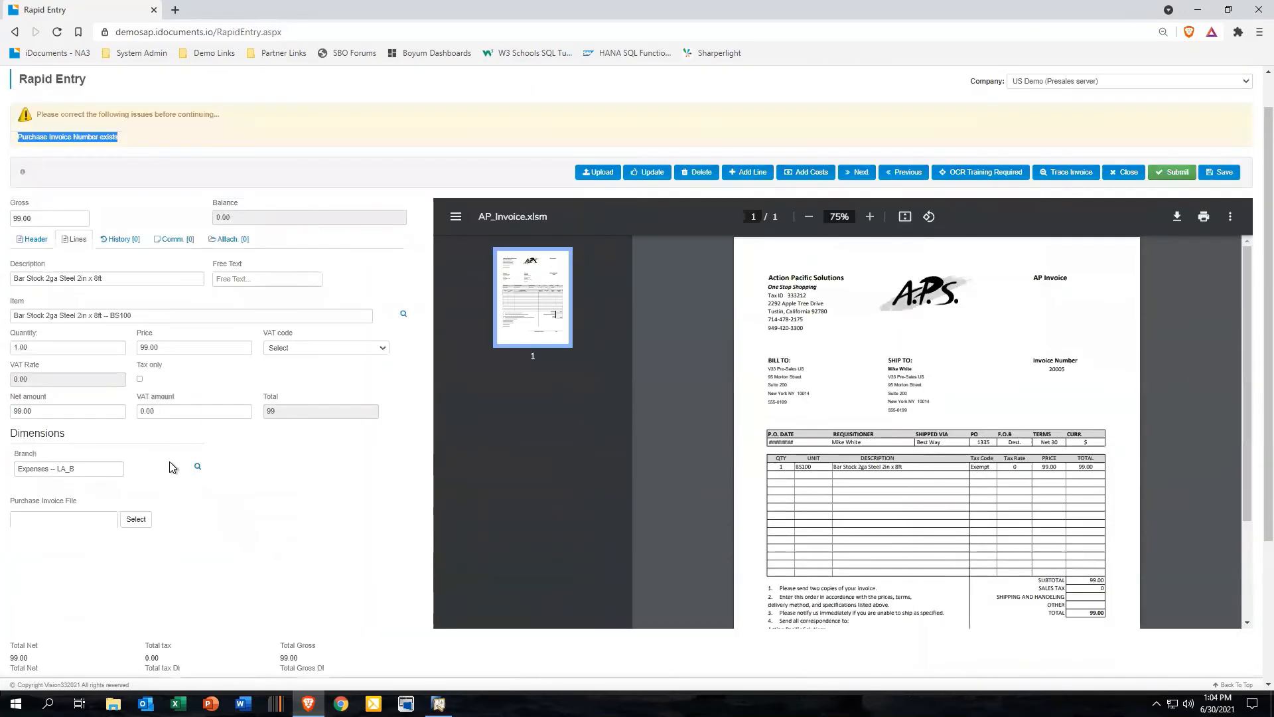
left_click(34, 241)
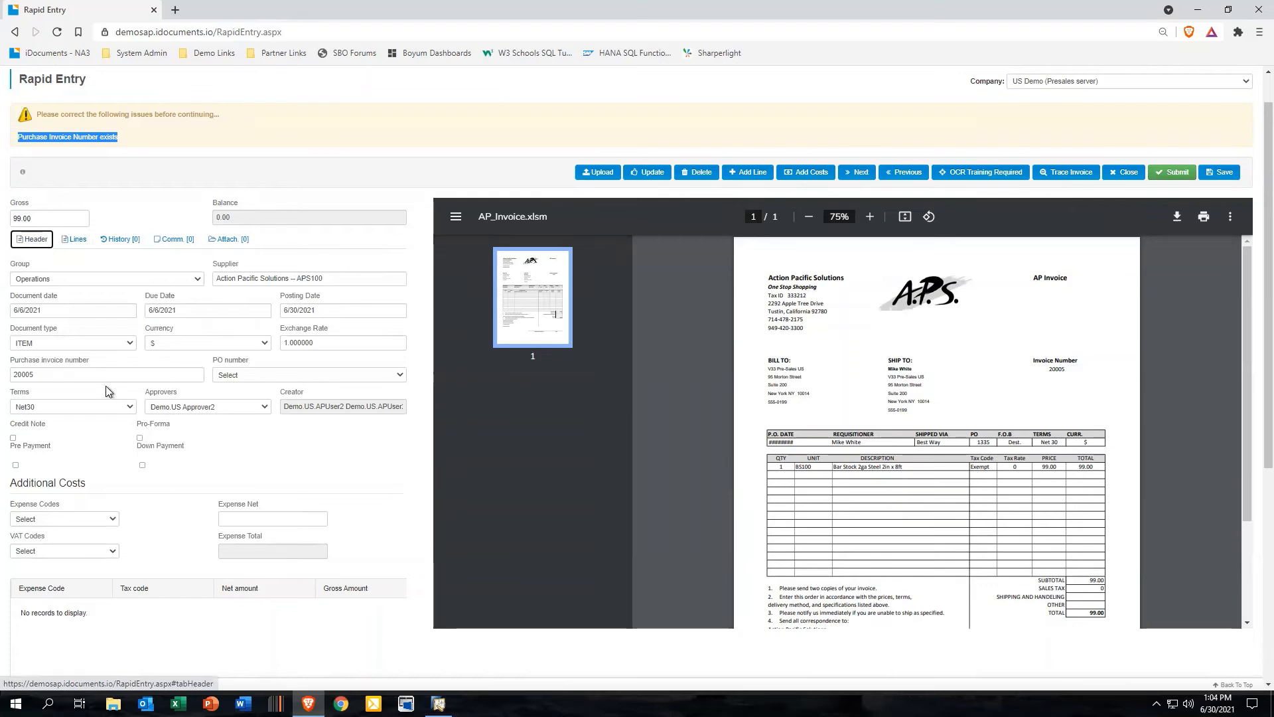
left_click(78, 374)
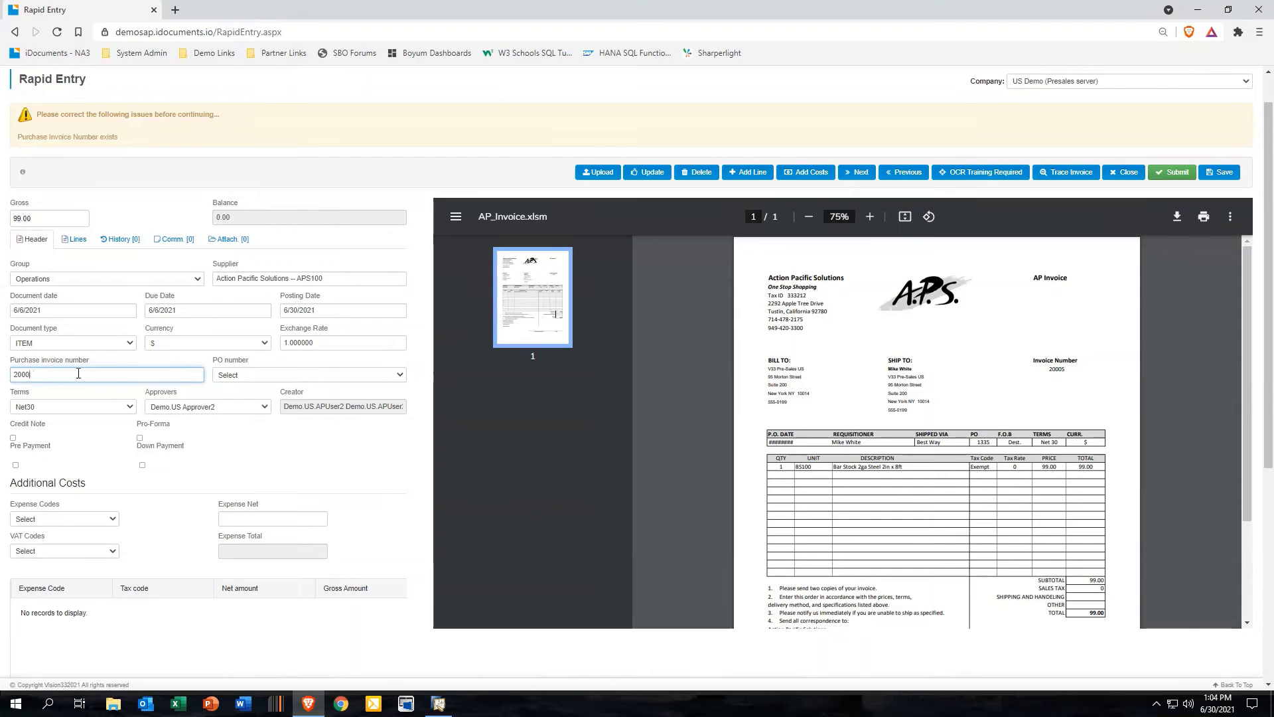
type("6")
left_click(1179, 173)
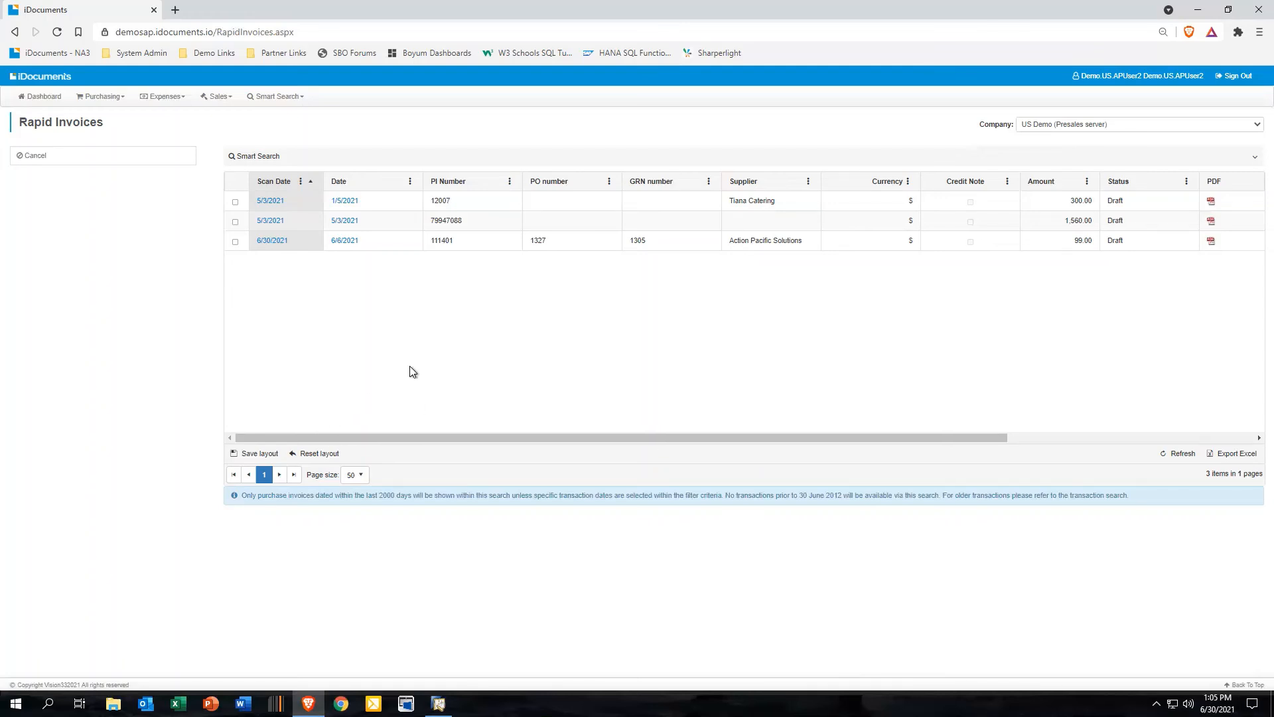
Step: Switch to SAP Business One, close the purchase order, and display the most recent A/P Invoice
left_click(439, 704)
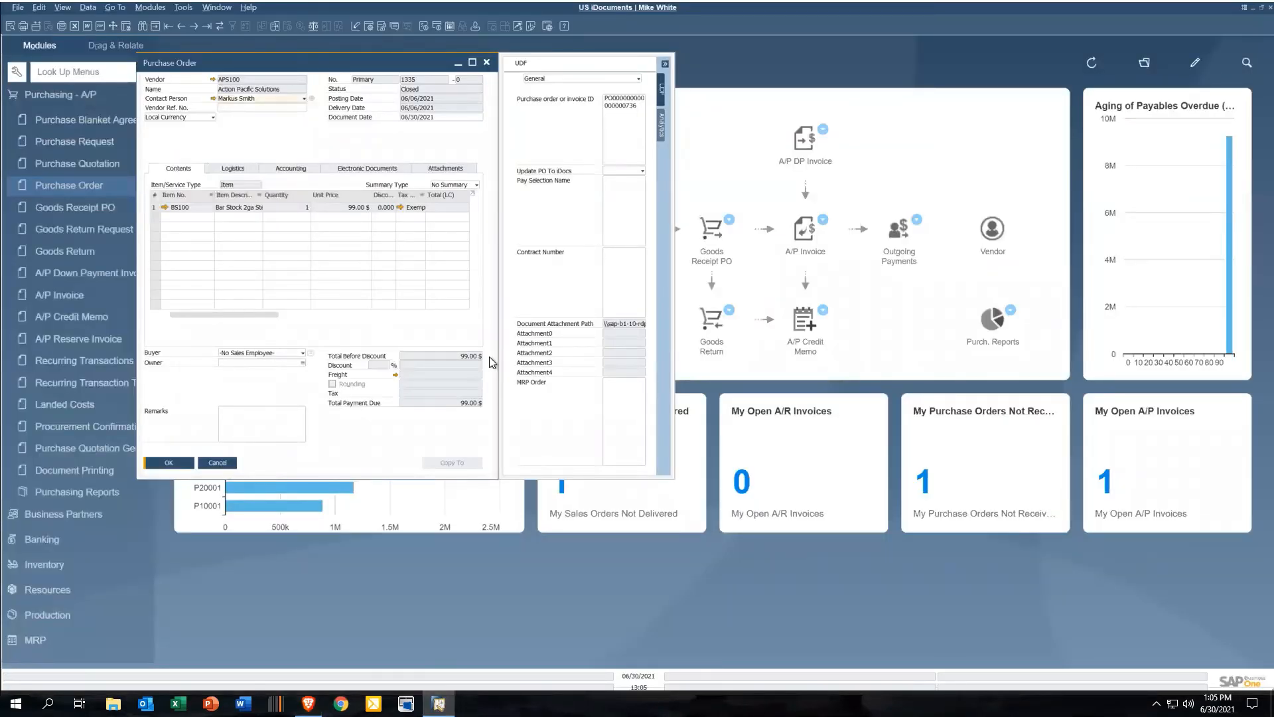
key("Escape")
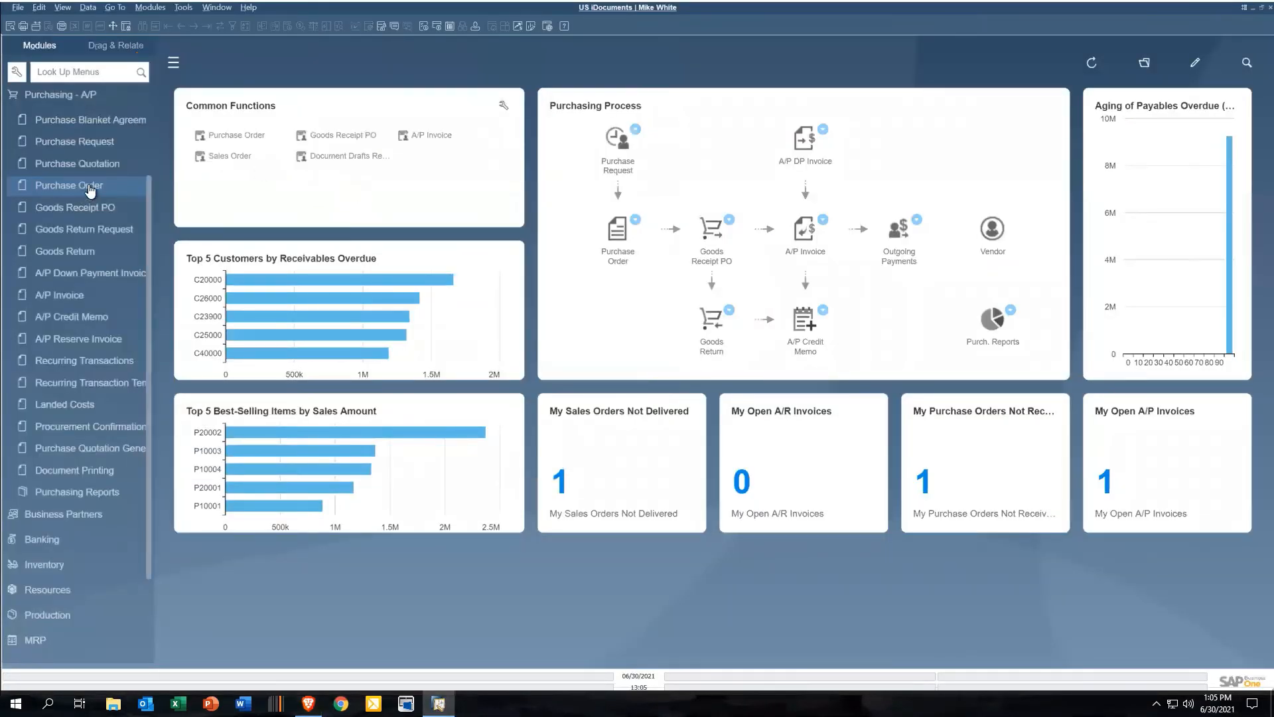
left_click(62, 296)
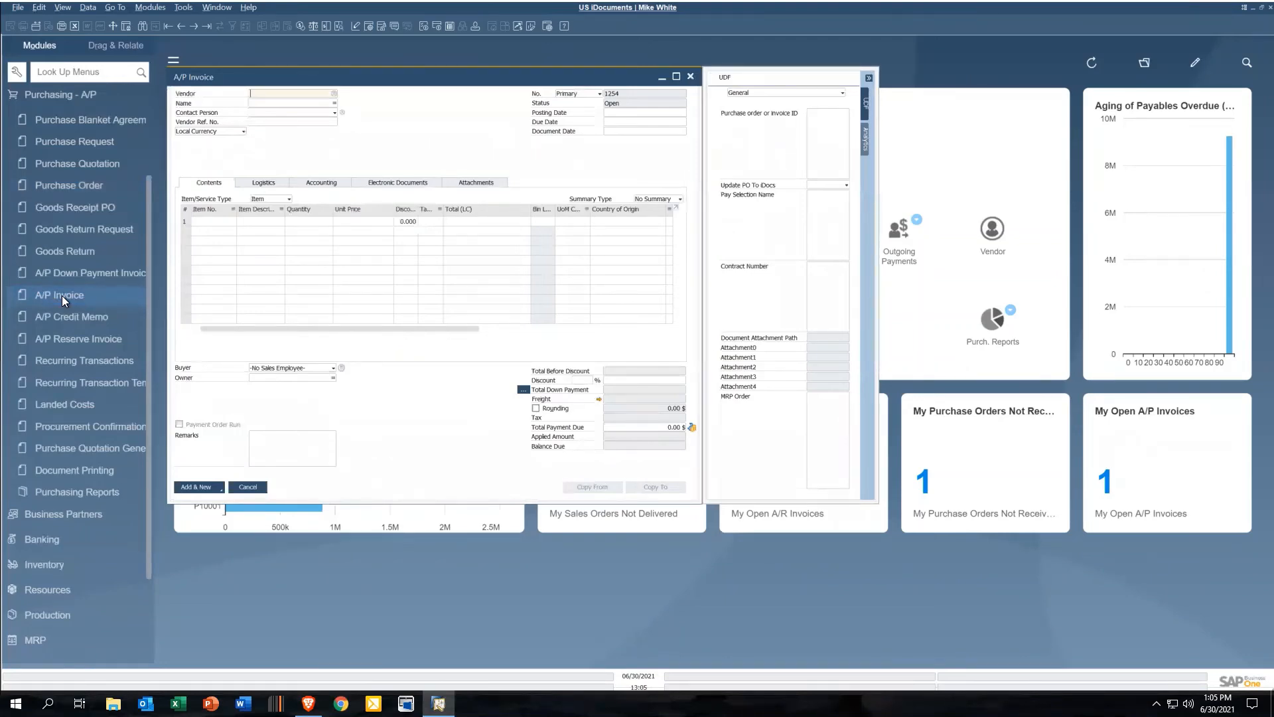
mouse_move(307, 704)
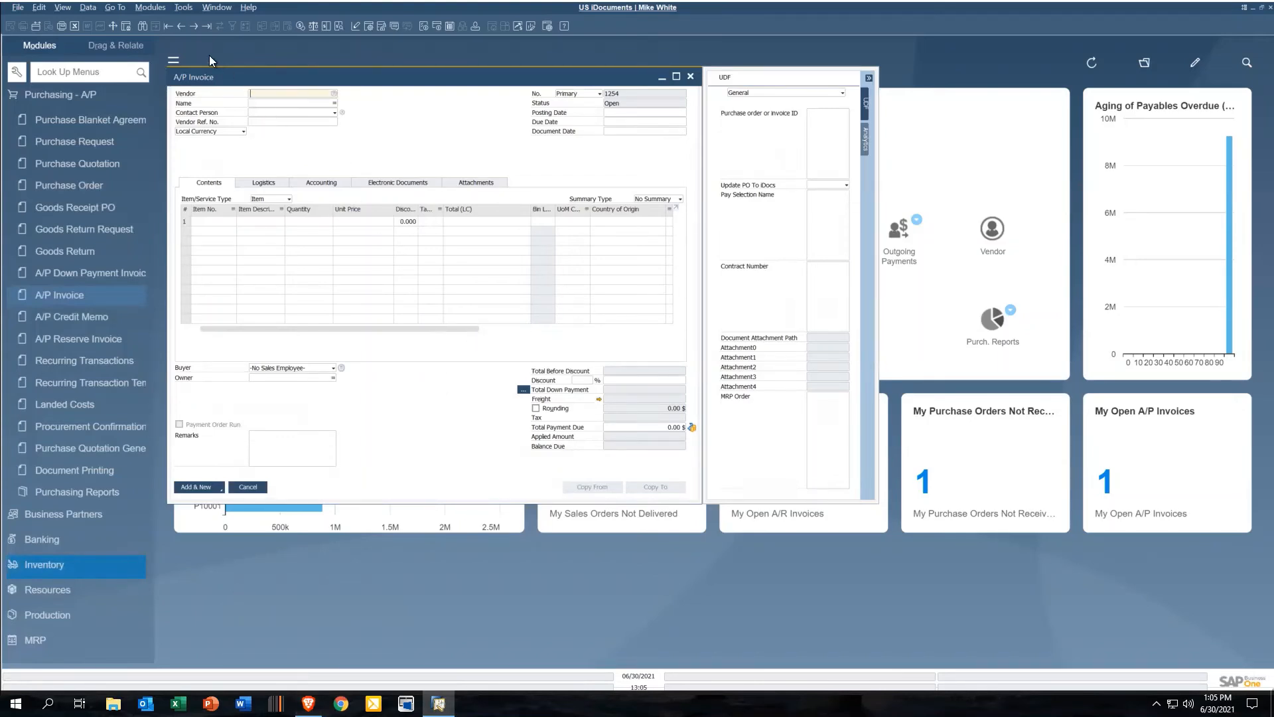
left_click(206, 26)
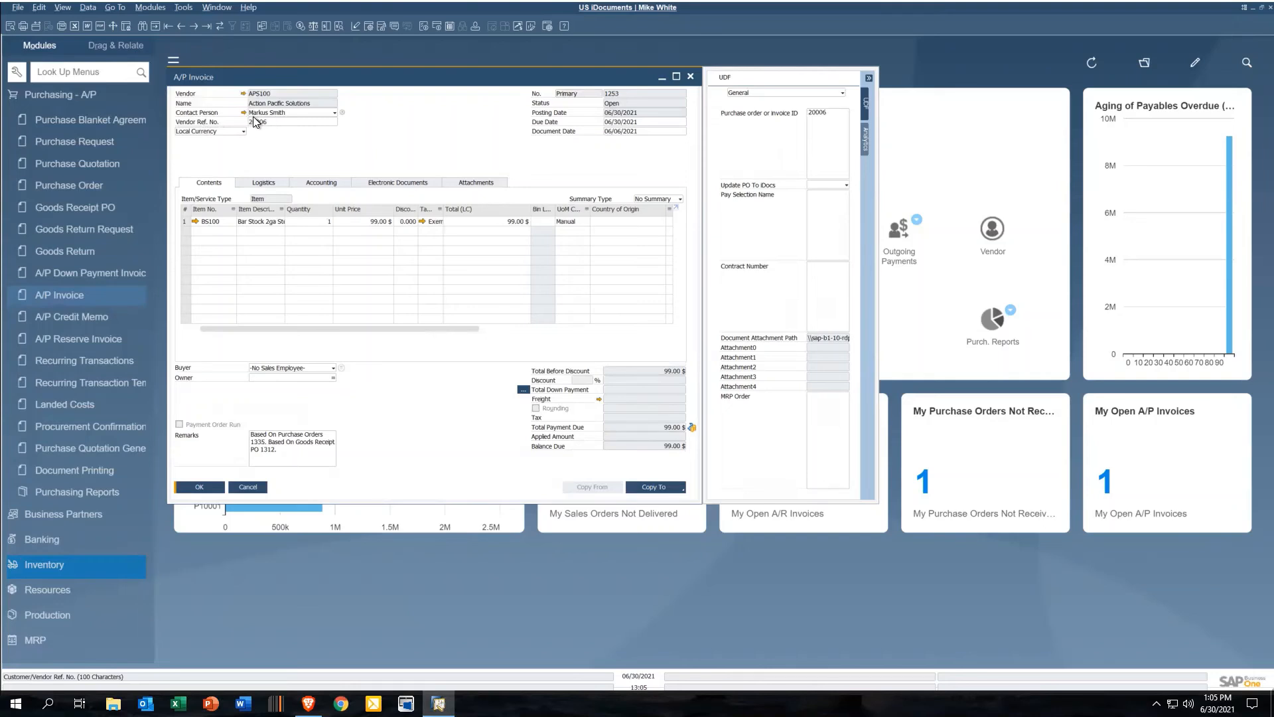
Step: View the A/P Invoice's Relationship Map, then close both the map and the invoice
right_click(463, 155)
left_click(545, 362)
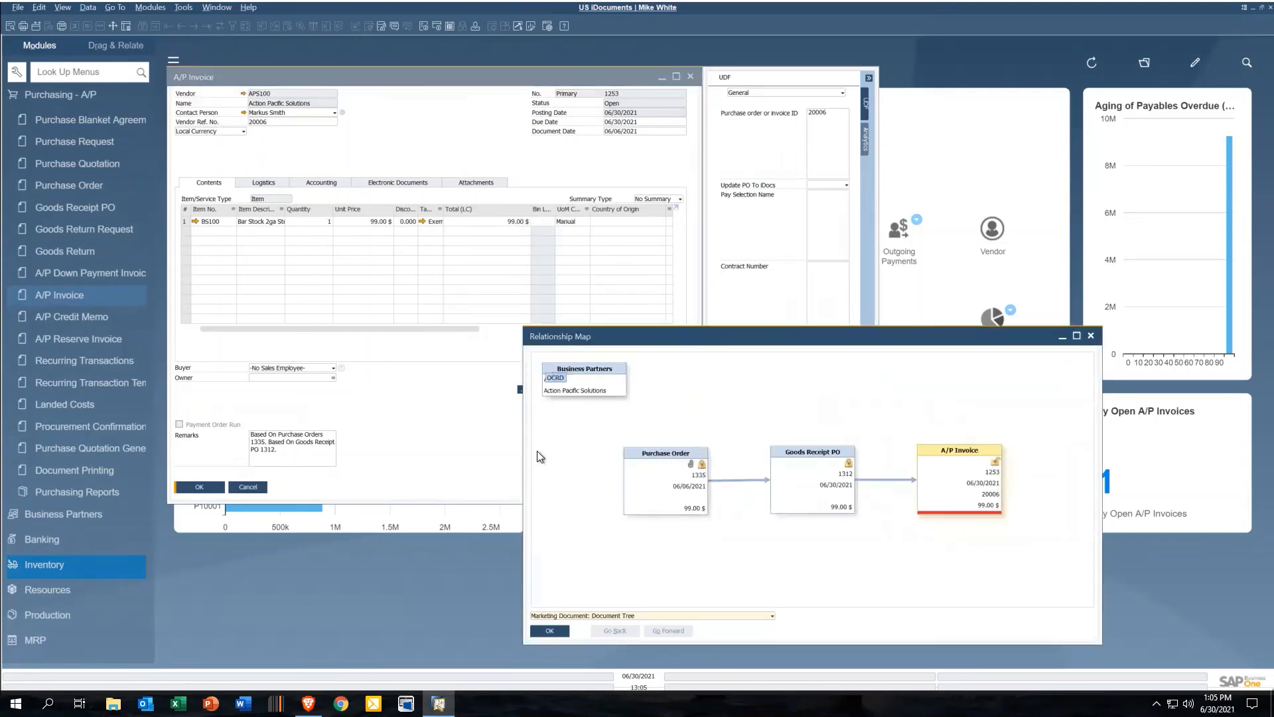
left_click(555, 631)
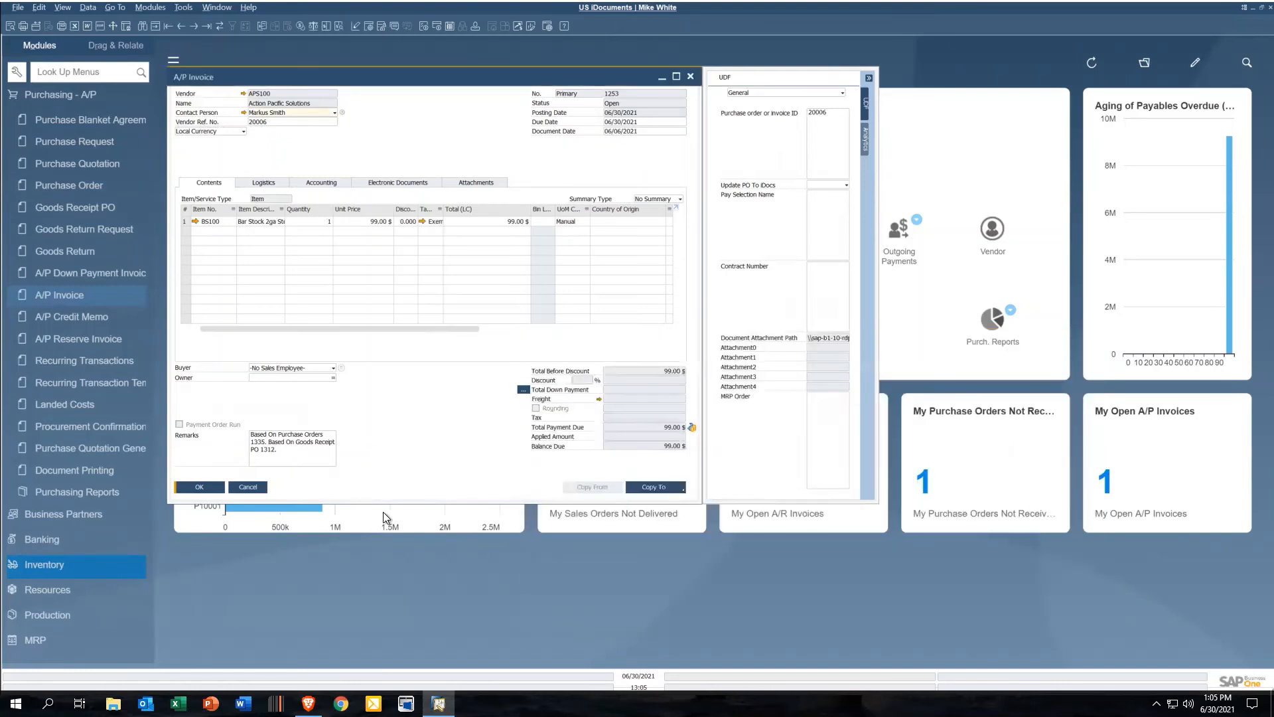
left_click(199, 487)
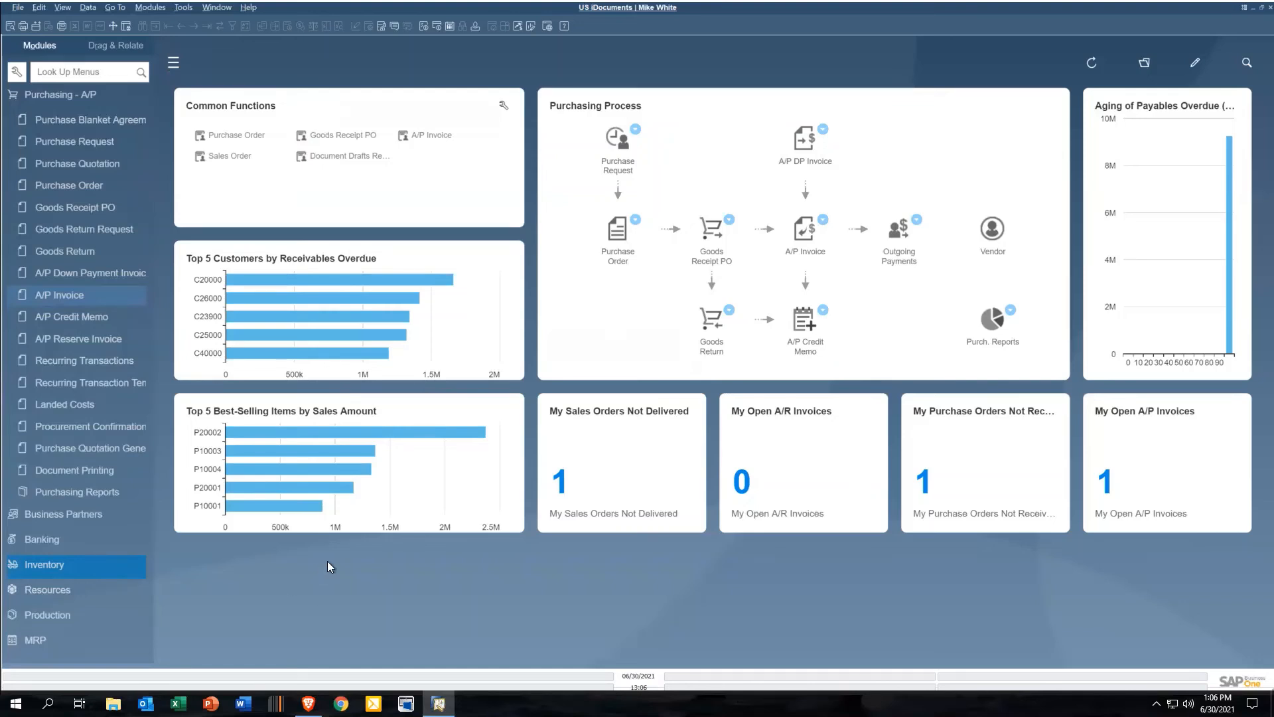
Step: Switch to iDocuments in the browser, sign out, and sign in with the saved e-mail username and account password
left_click(308, 703)
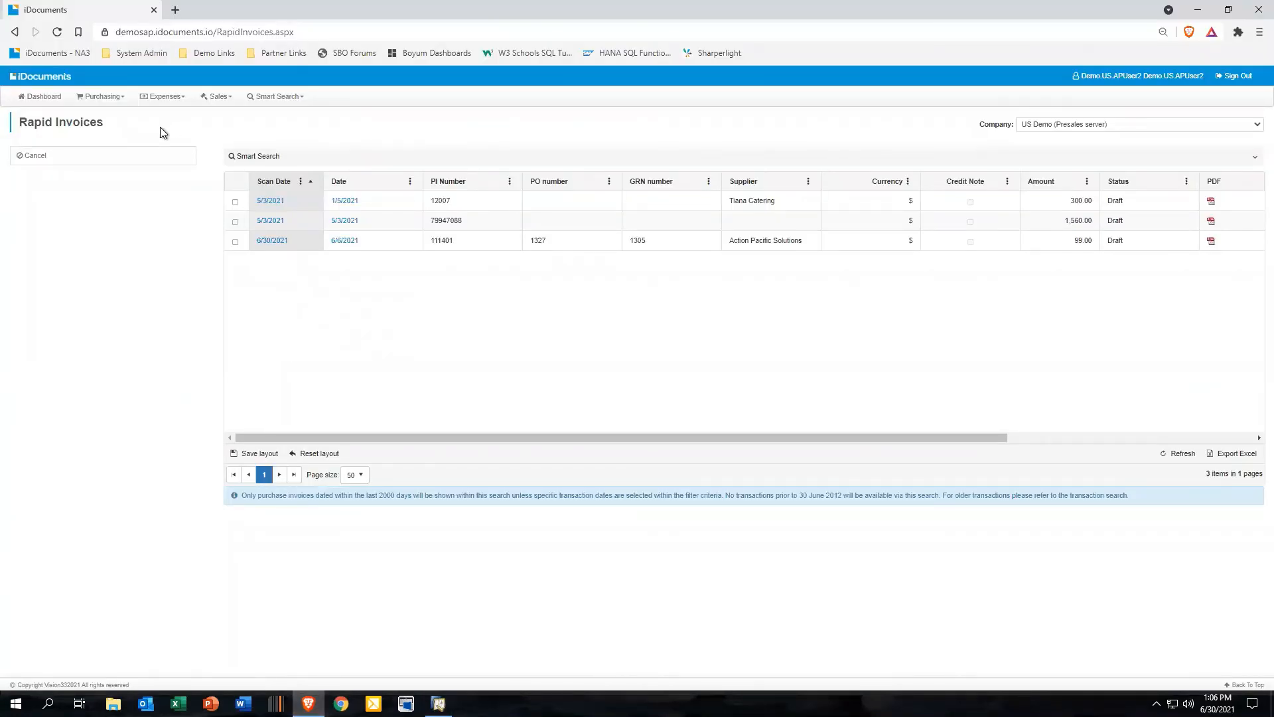
left_click(1239, 76)
left_click(591, 193)
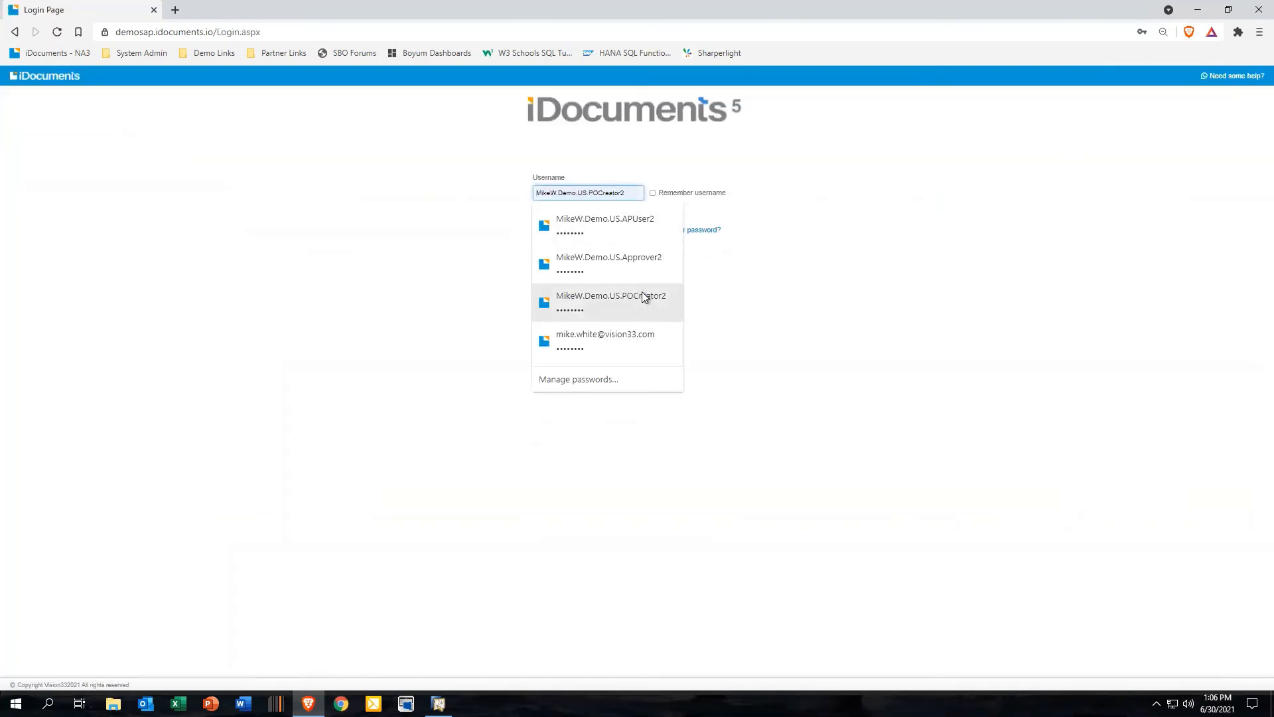
left_click(627, 341)
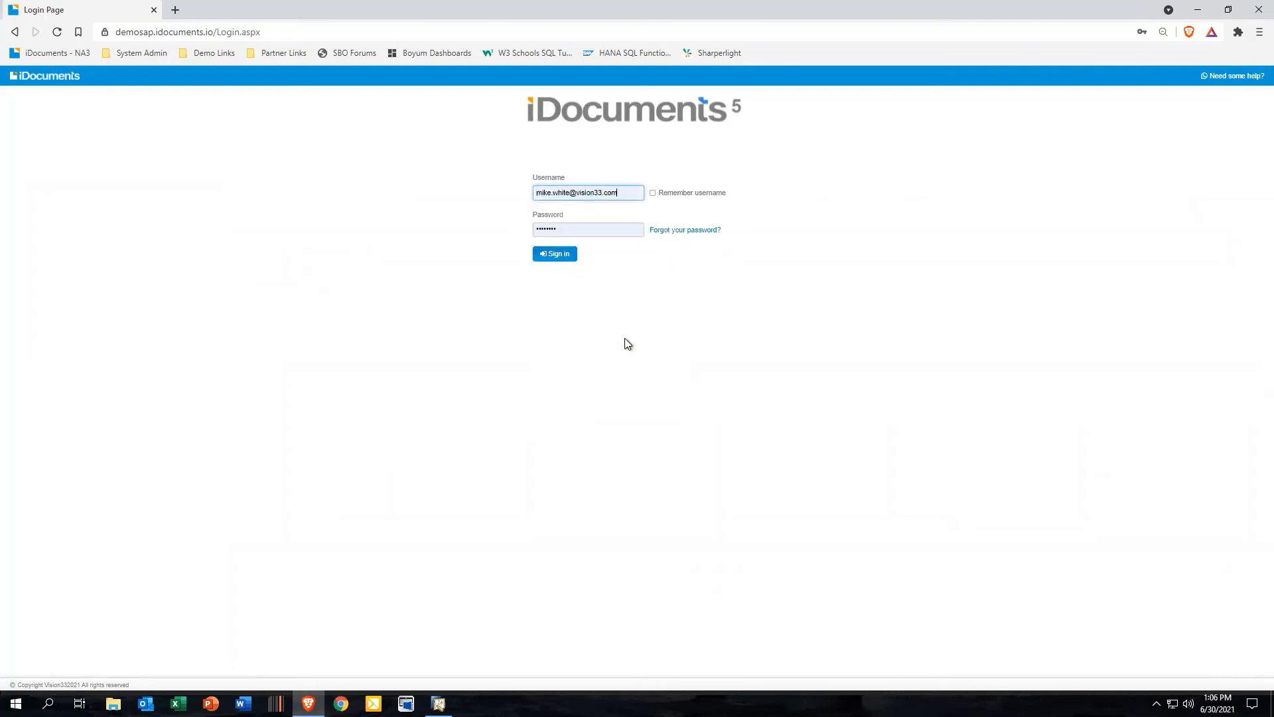
left_click(559, 257)
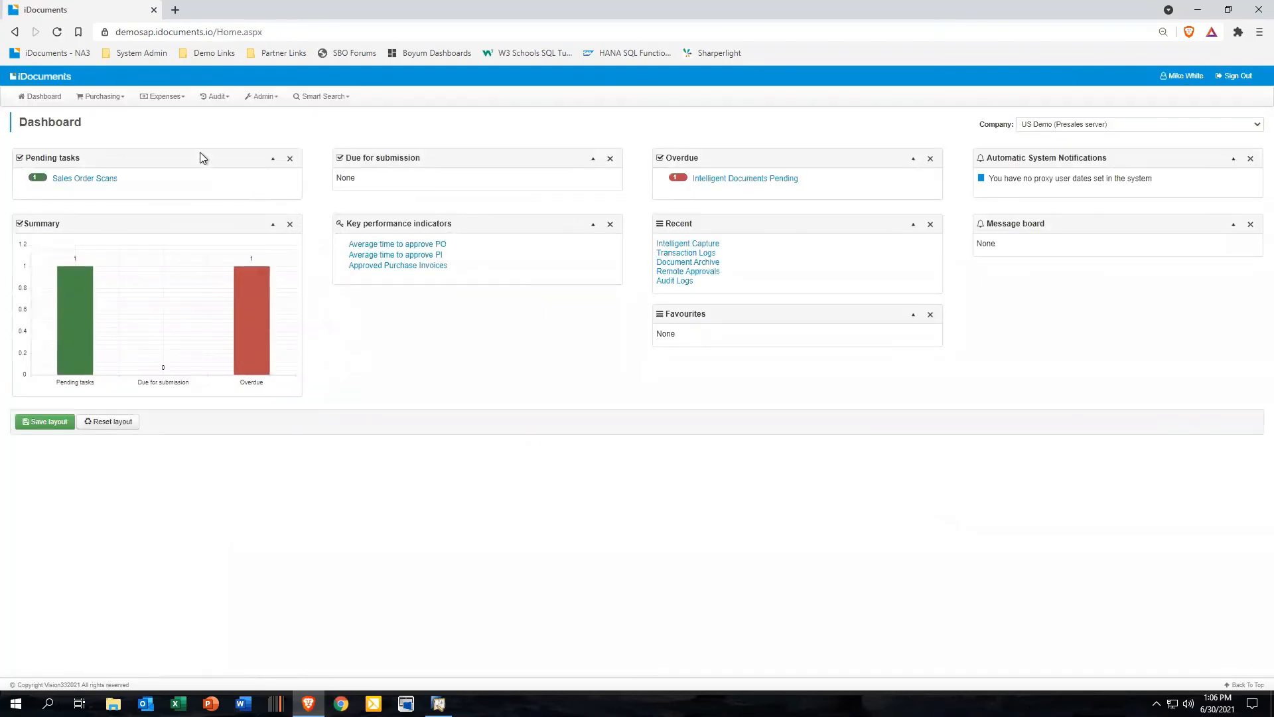
Step: View the Purchase Invoices and Rapid Invoices lists, and return to the dashboard
left_click(118, 97)
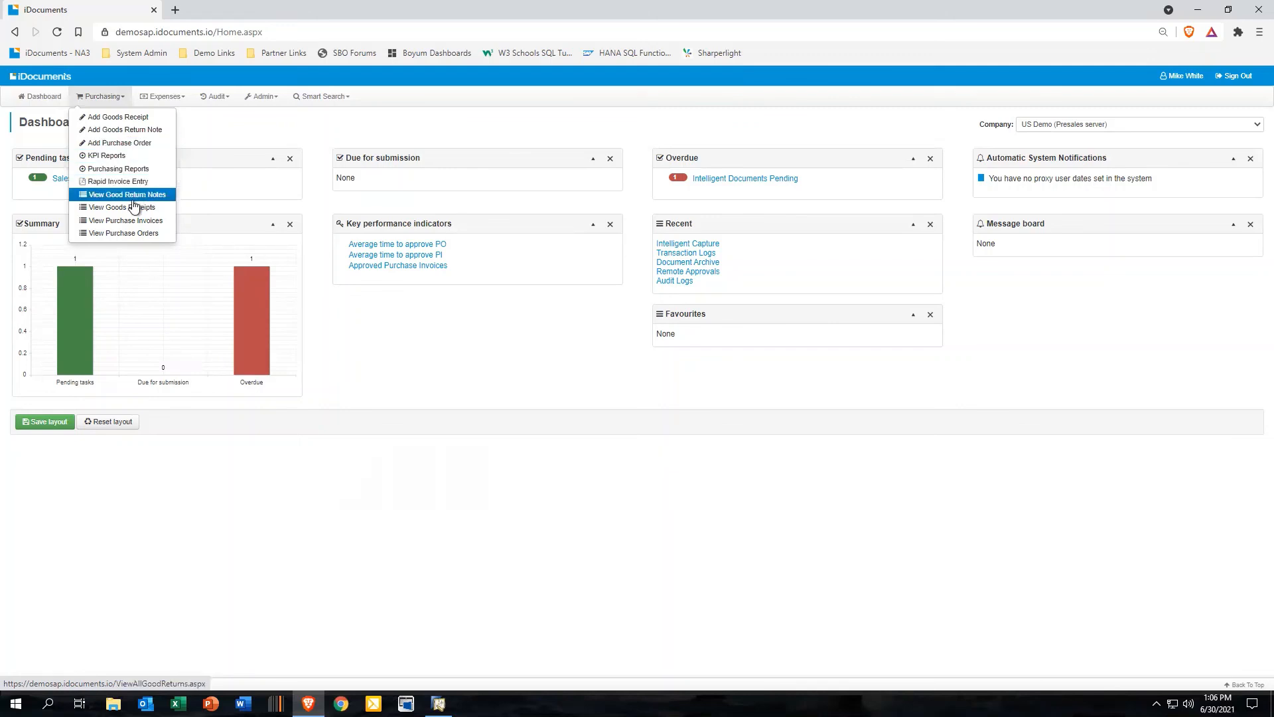
left_click(136, 222)
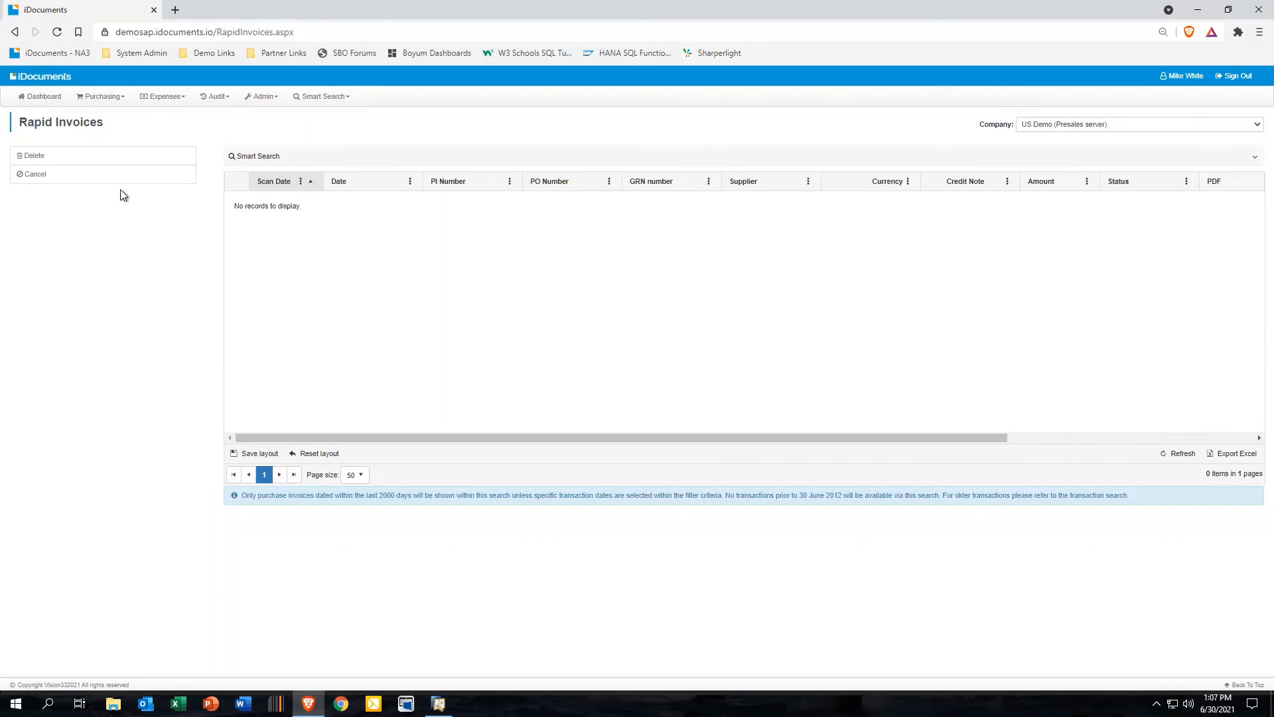
left_click(44, 98)
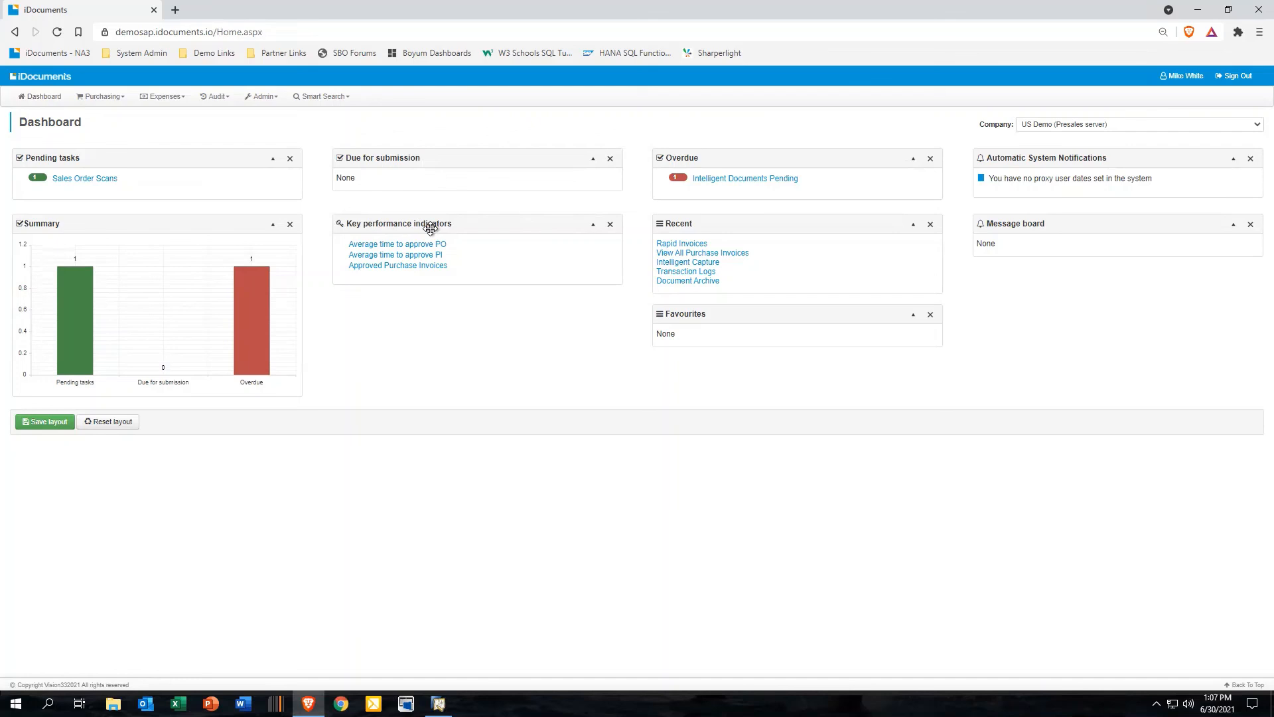
Step: Open the Document Archive from the dashboard
left_click(345, 103)
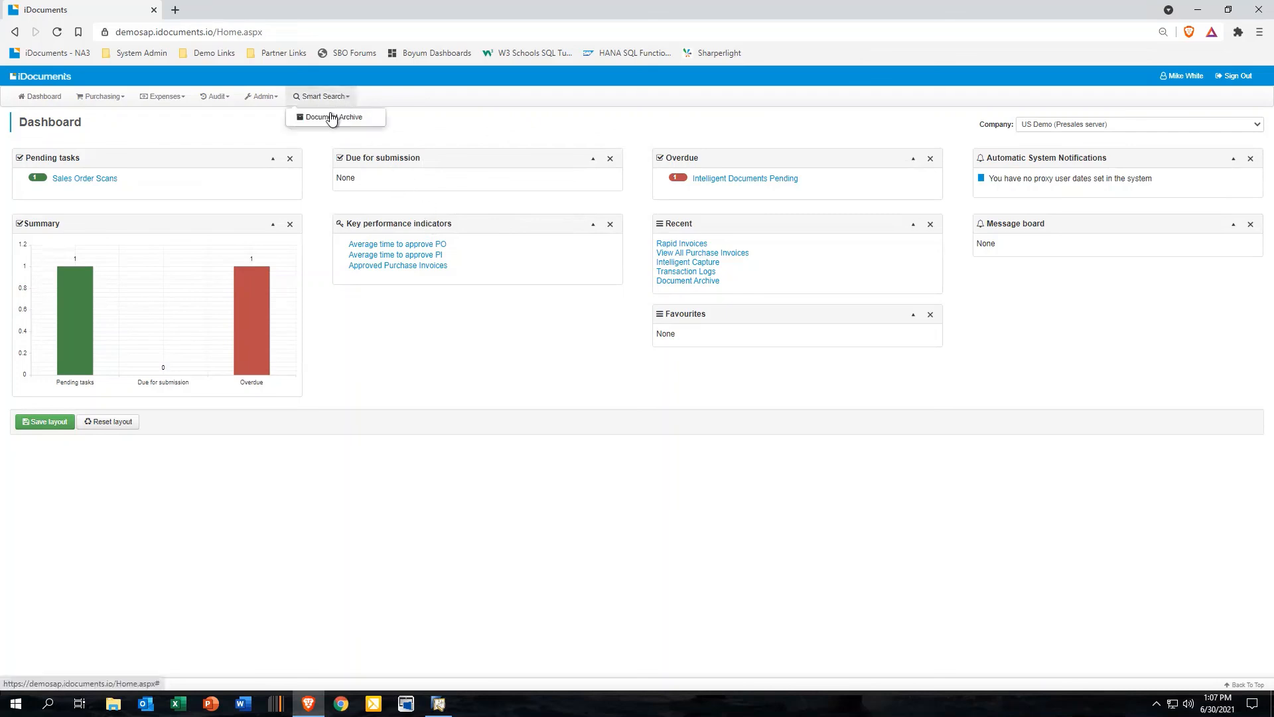
left_click(315, 102)
left_click(317, 99)
left_click(325, 119)
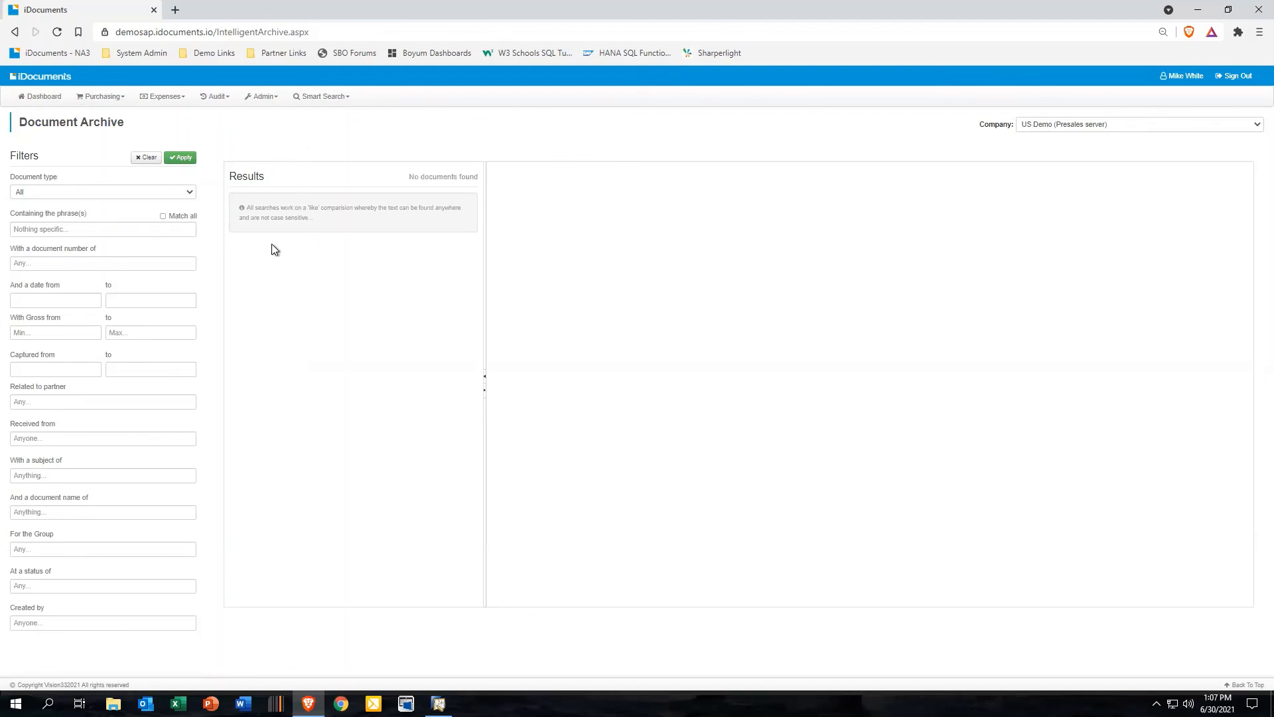
Step: Examine the archive's document number, date, gross, captured date and partner filters, and search all document types with every filter left blank
left_click(162, 263)
left_click(93, 301)
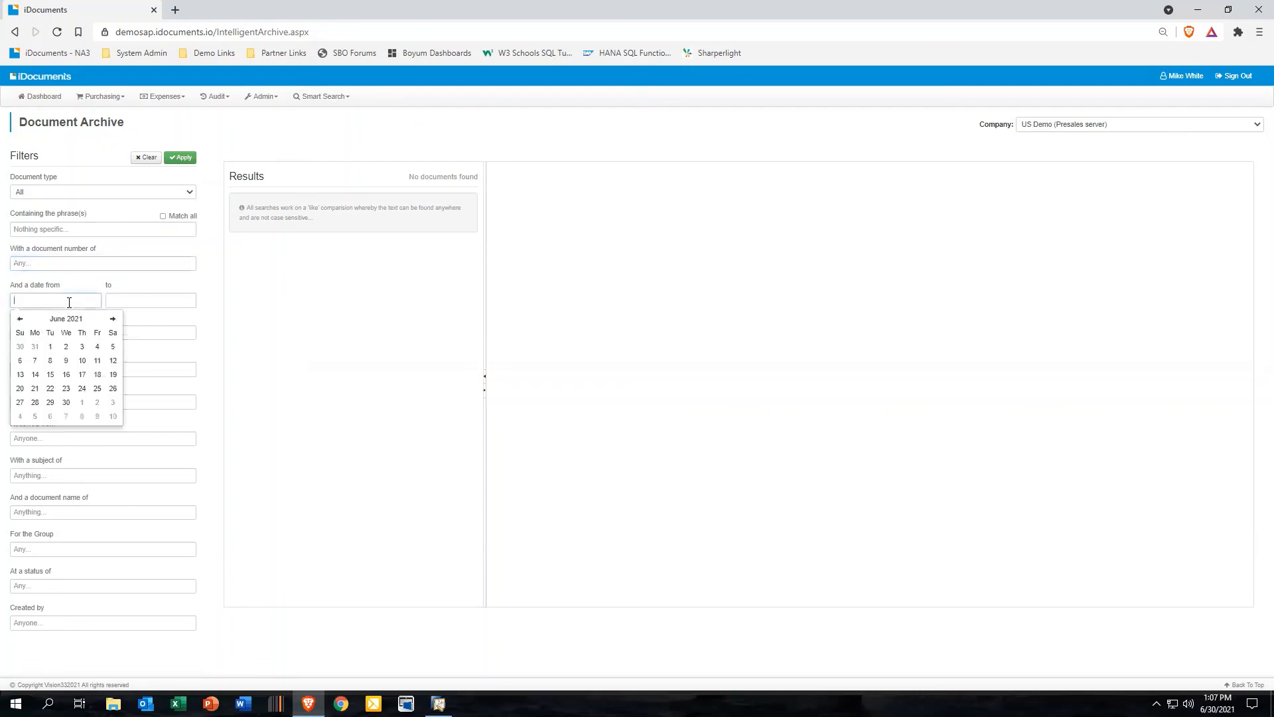
left_click(150, 305)
left_click(216, 276)
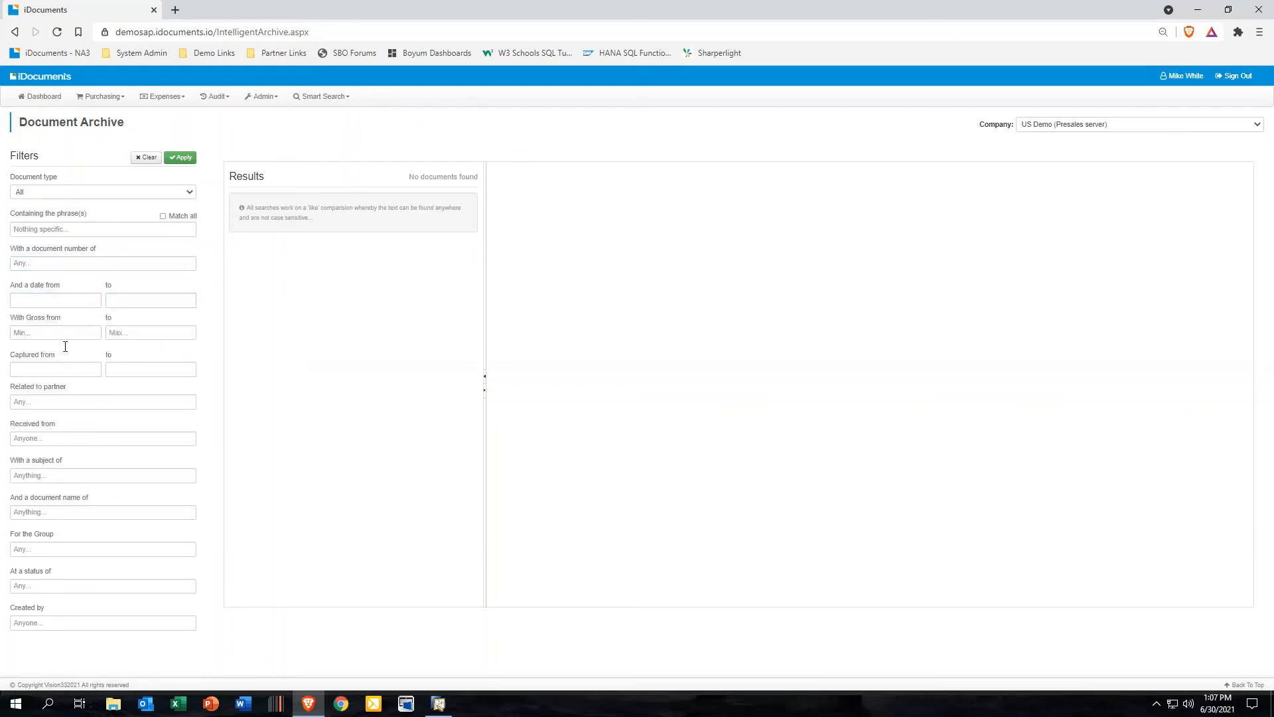
left_click(34, 332)
left_click(72, 369)
left_click(142, 365)
left_click(212, 362)
left_click(72, 400)
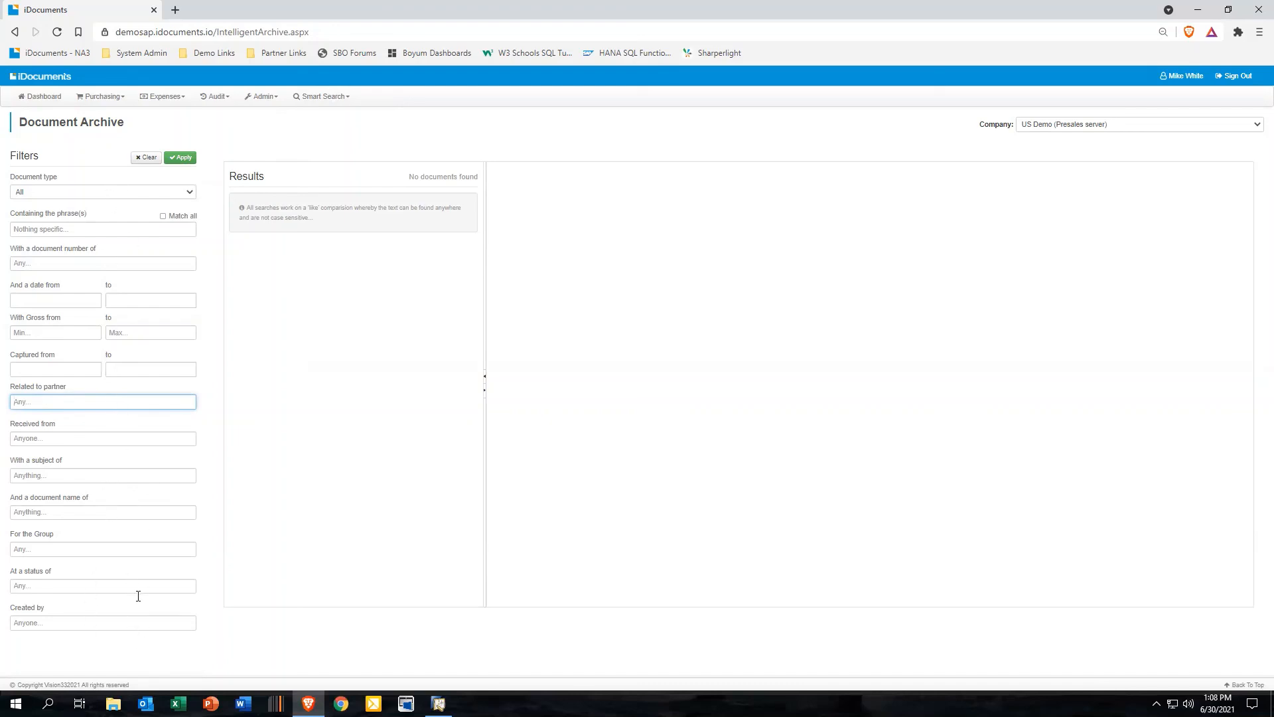
left_click(183, 159)
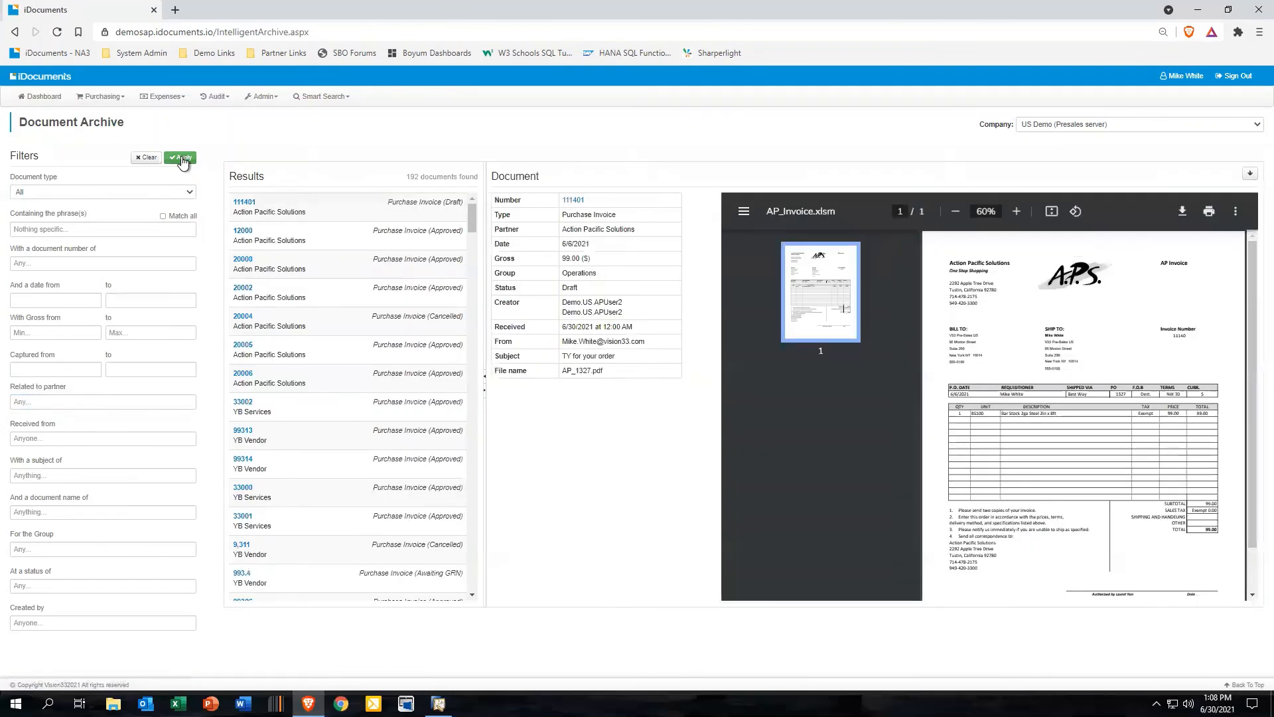